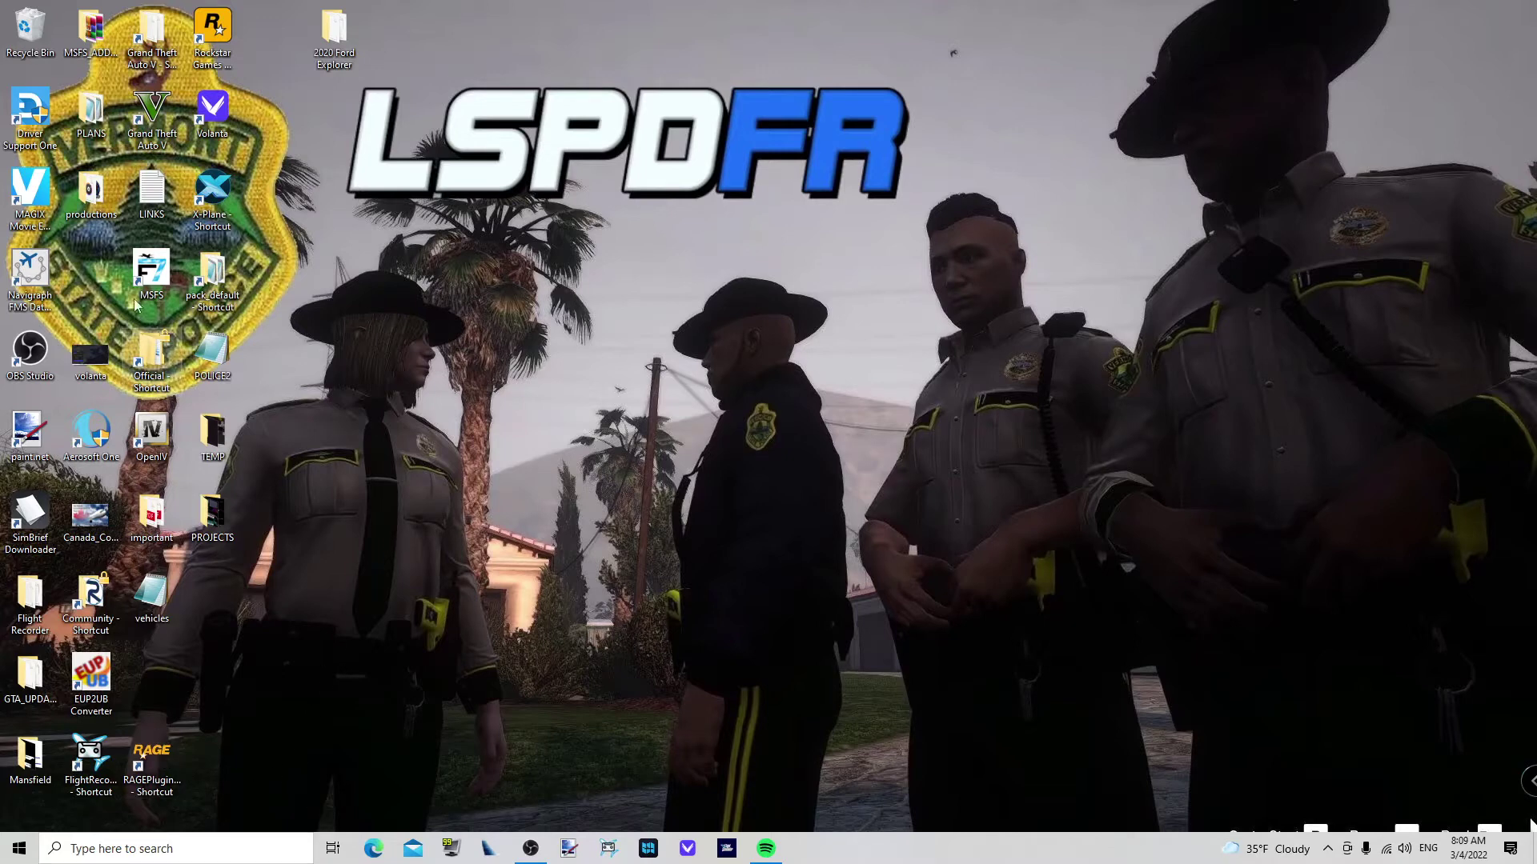
# Open the Grand Theft Auto V game folder and scroll down to the plugins folder
pyautogui.doubleClick(147, 30)
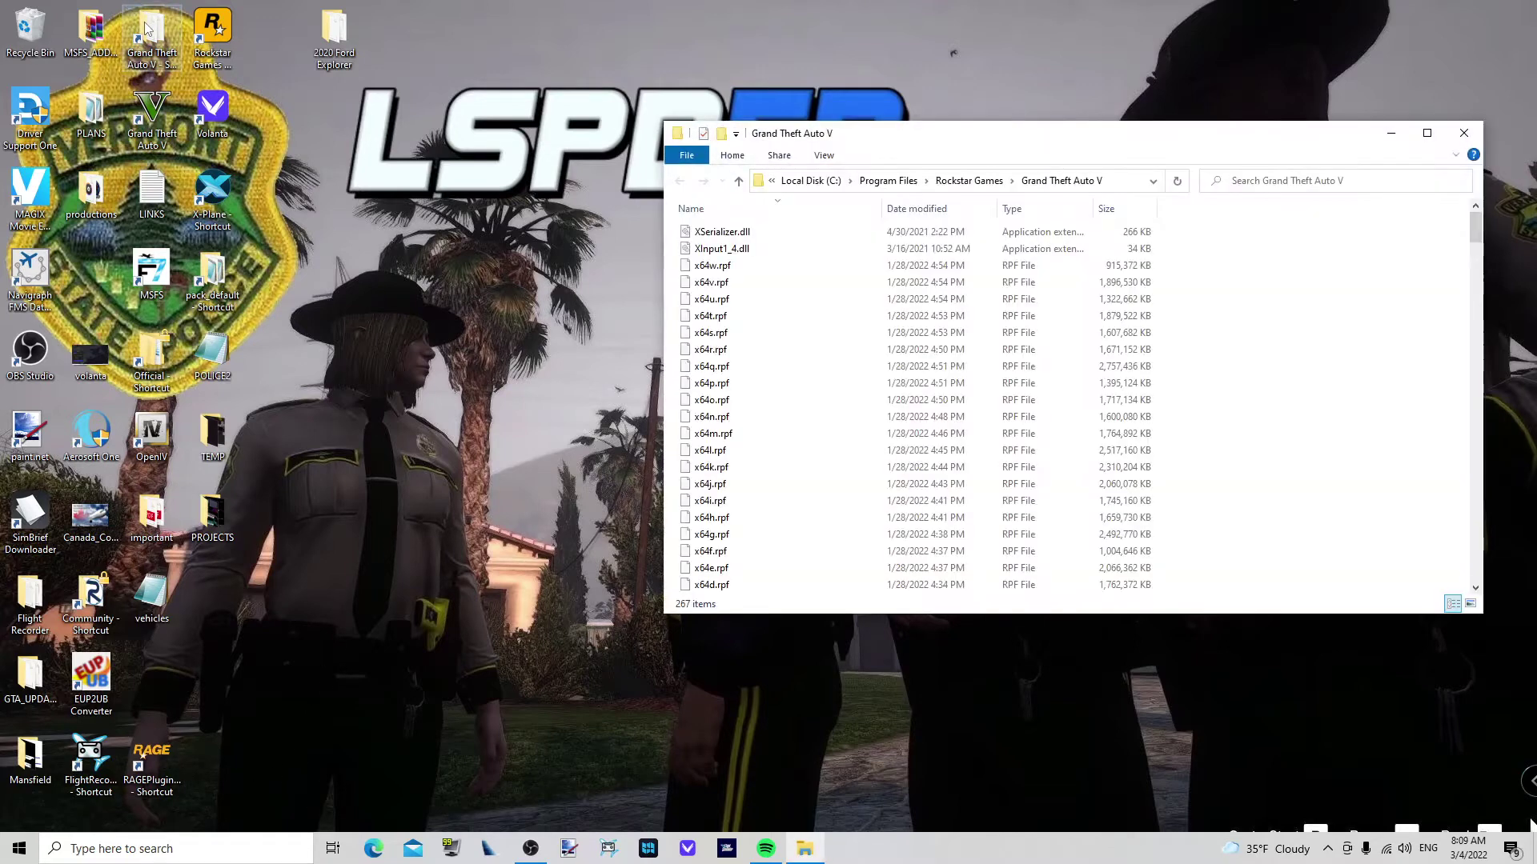
pyautogui.moveTo(928, 144); pyautogui.dragTo(834, 112)
pyautogui.scroll(-5, 799, 353)
pyautogui.scroll(-6, 797, 387)
pyautogui.scroll(-6, 796, 388)
pyautogui.scroll(-8, 797, 388)
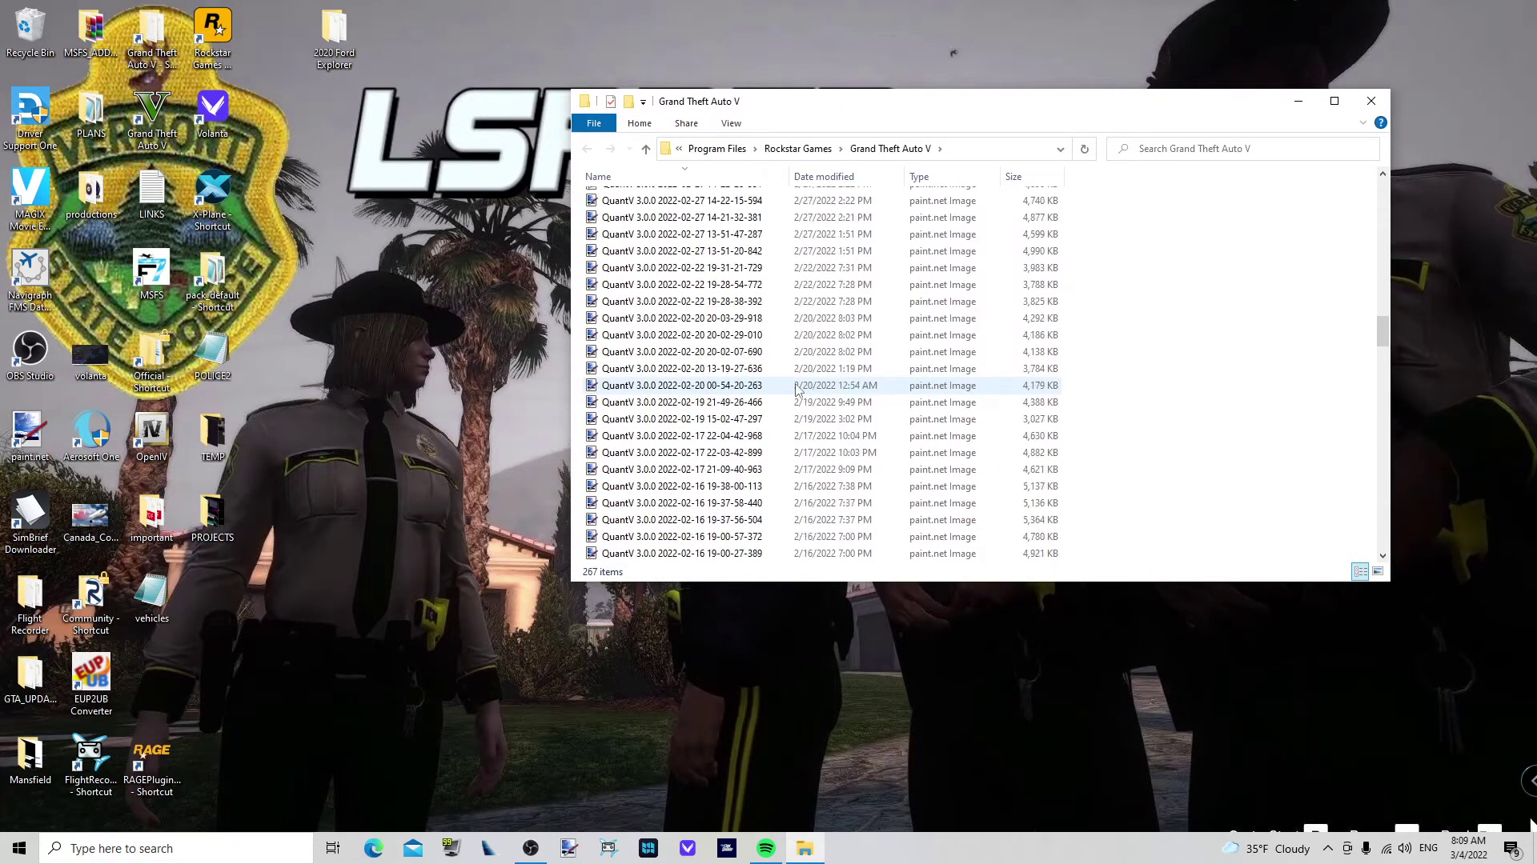
pyautogui.scroll(-8, 796, 388)
pyautogui.scroll(-8, 796, 388)
pyautogui.scroll(-8, 796, 388)
pyautogui.scroll(-8, 797, 388)
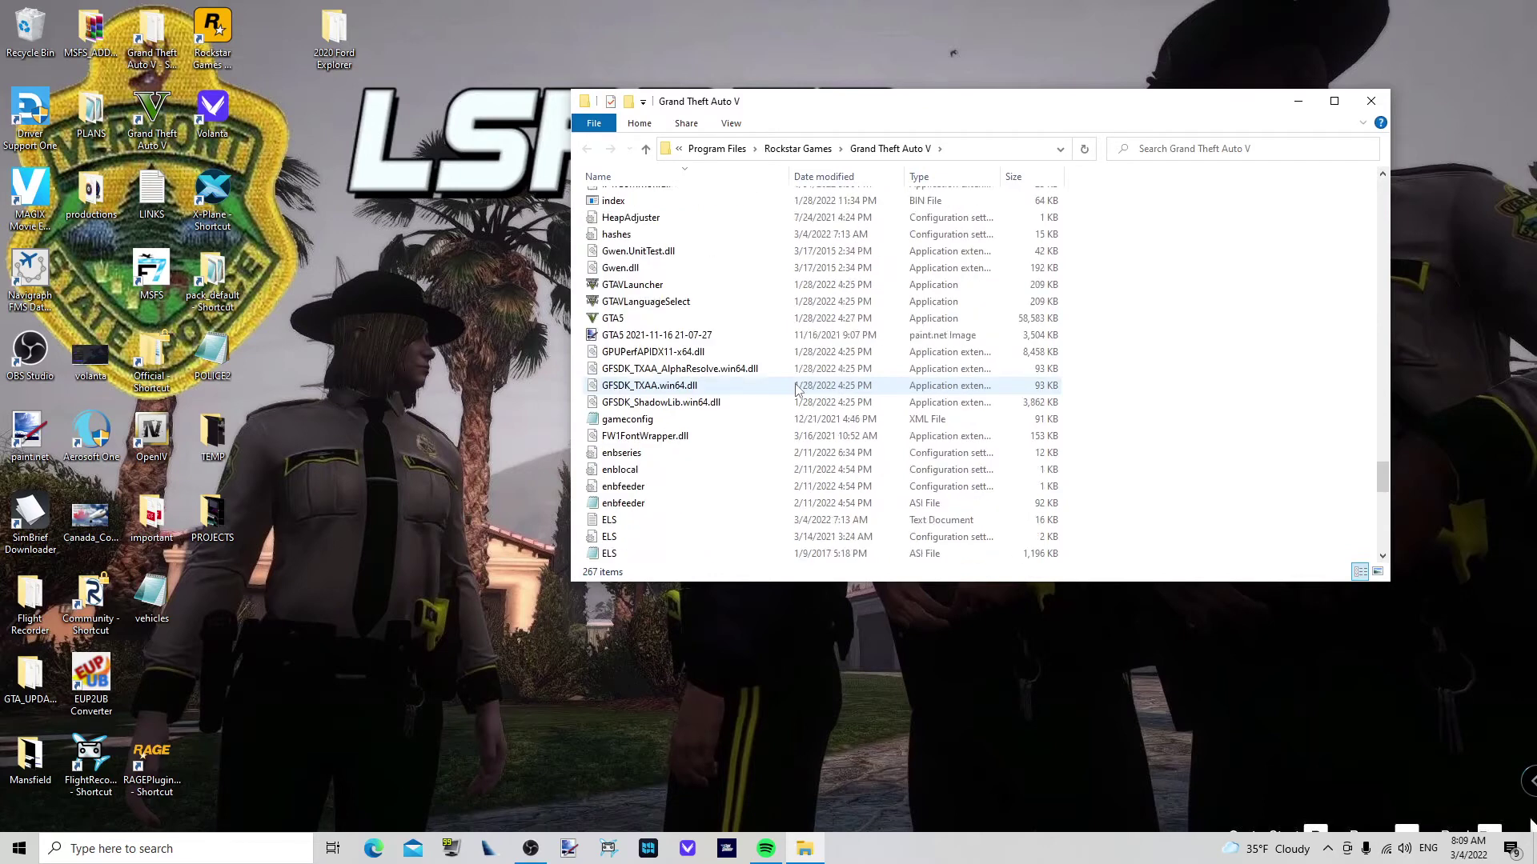
pyautogui.scroll(-8, 796, 388)
pyautogui.scroll(-6, 797, 389)
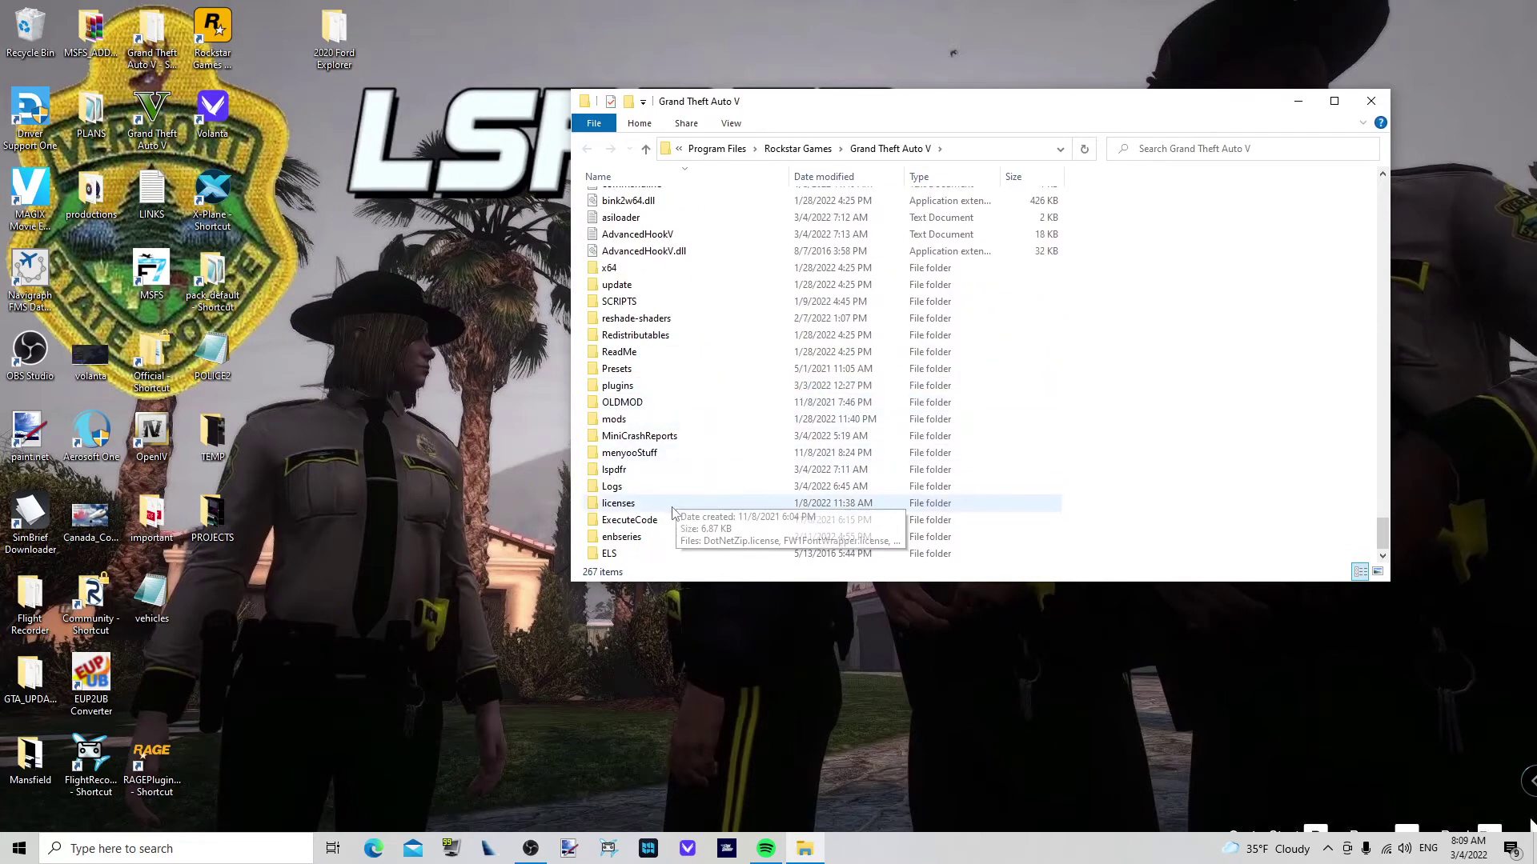
# Go into plugins\EUP and open the wardrobe file in Notepad
pyautogui.doubleClick(682, 387)
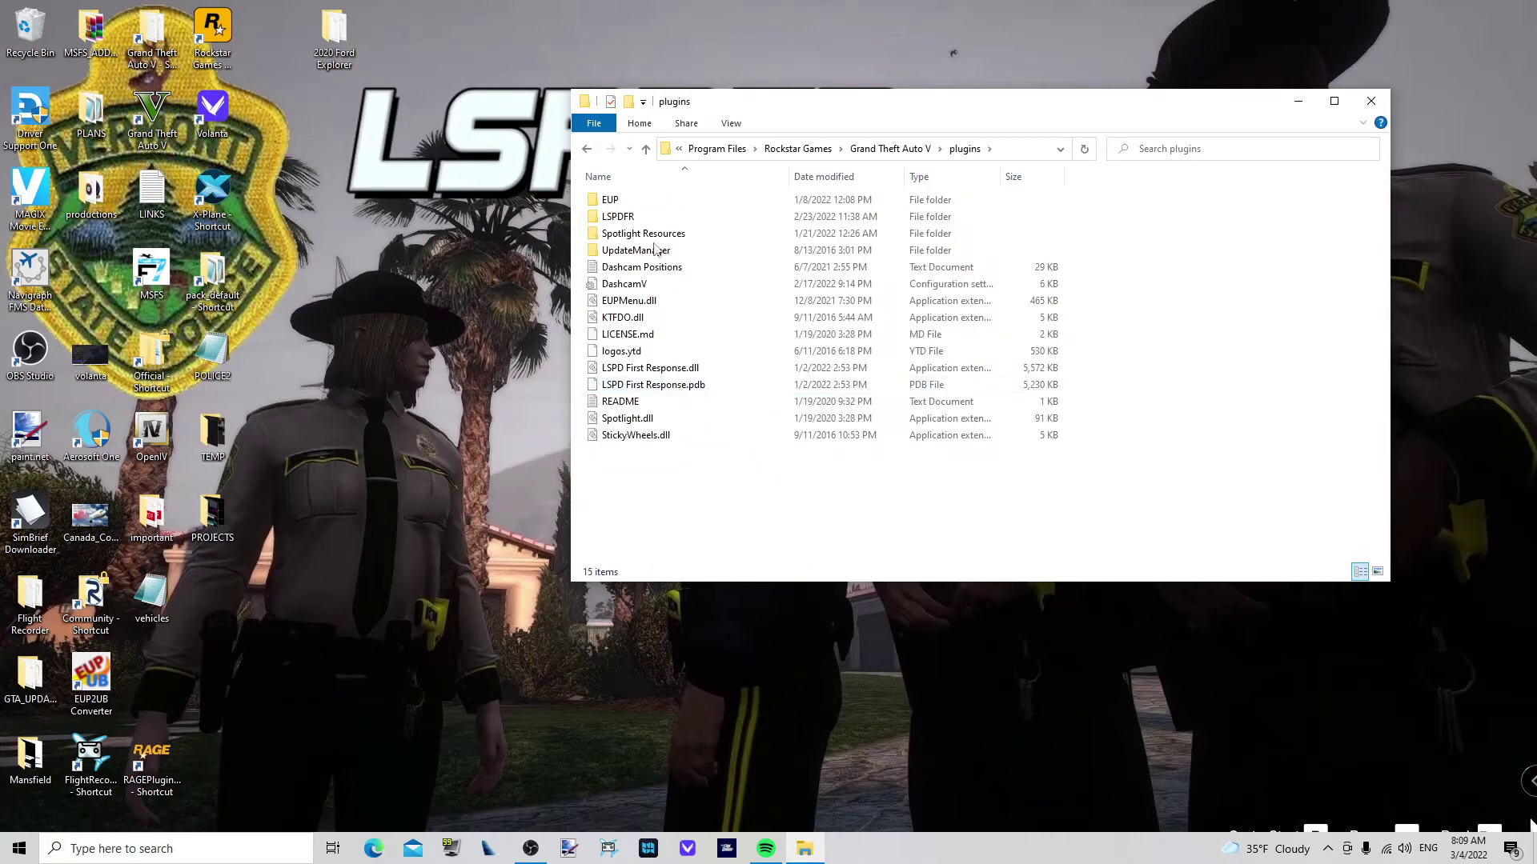
pyautogui.doubleClick(648, 200)
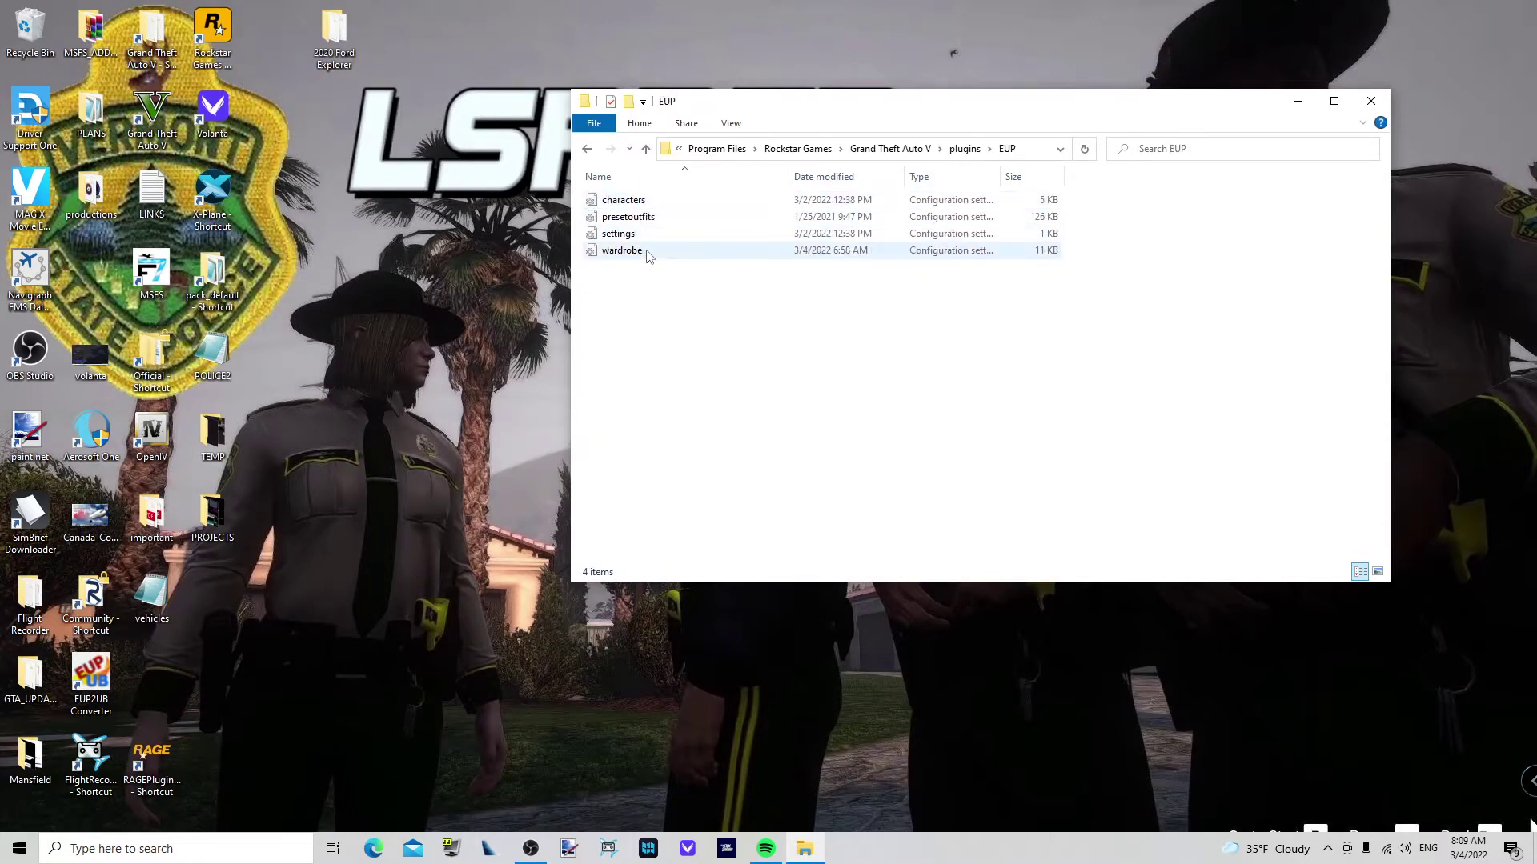
pyautogui.moveTo(622, 250)
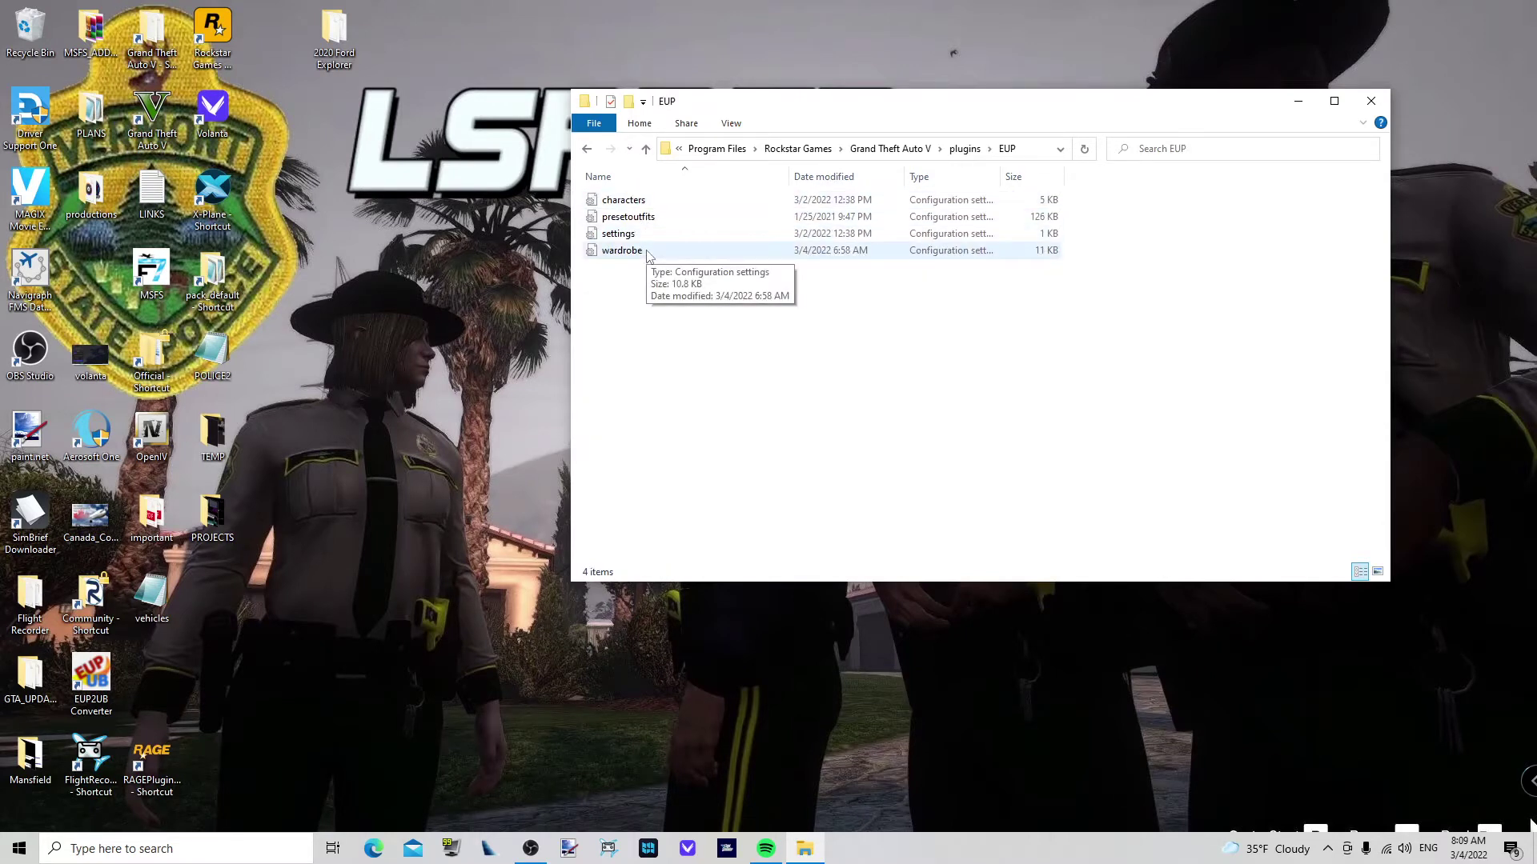
pyautogui.doubleClick(647, 251)
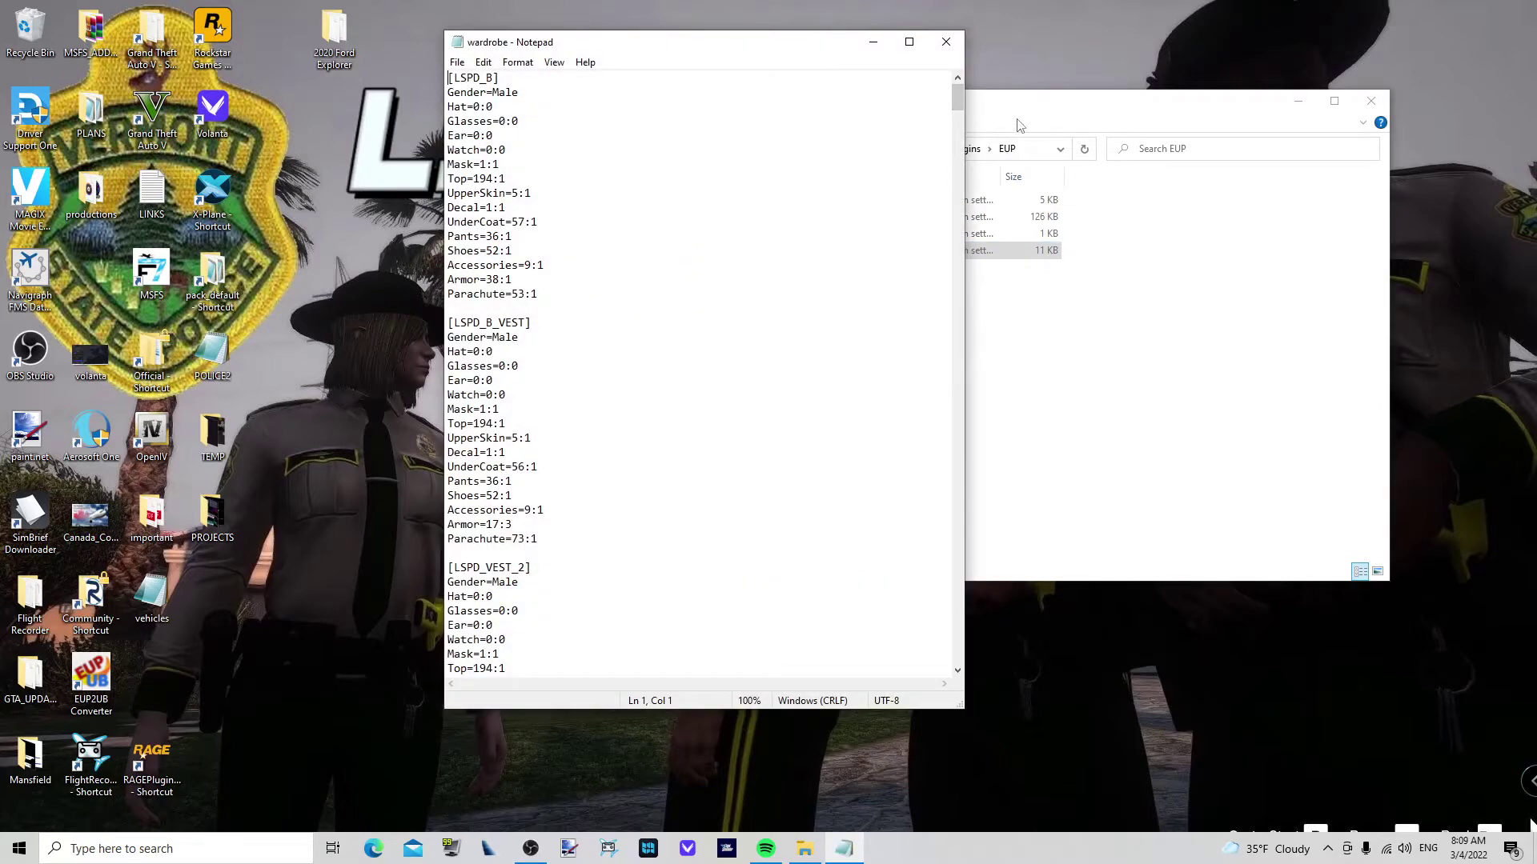
# Minimize the folder window and scroll the wardrobe file to its last entry, ARAPAHOE_SHORTSLEEVE_F
pyautogui.click(1018, 124)
pyautogui.moveTo(1053, 111); pyautogui.dragTo(1081, 110)
pyautogui.click(1325, 100)
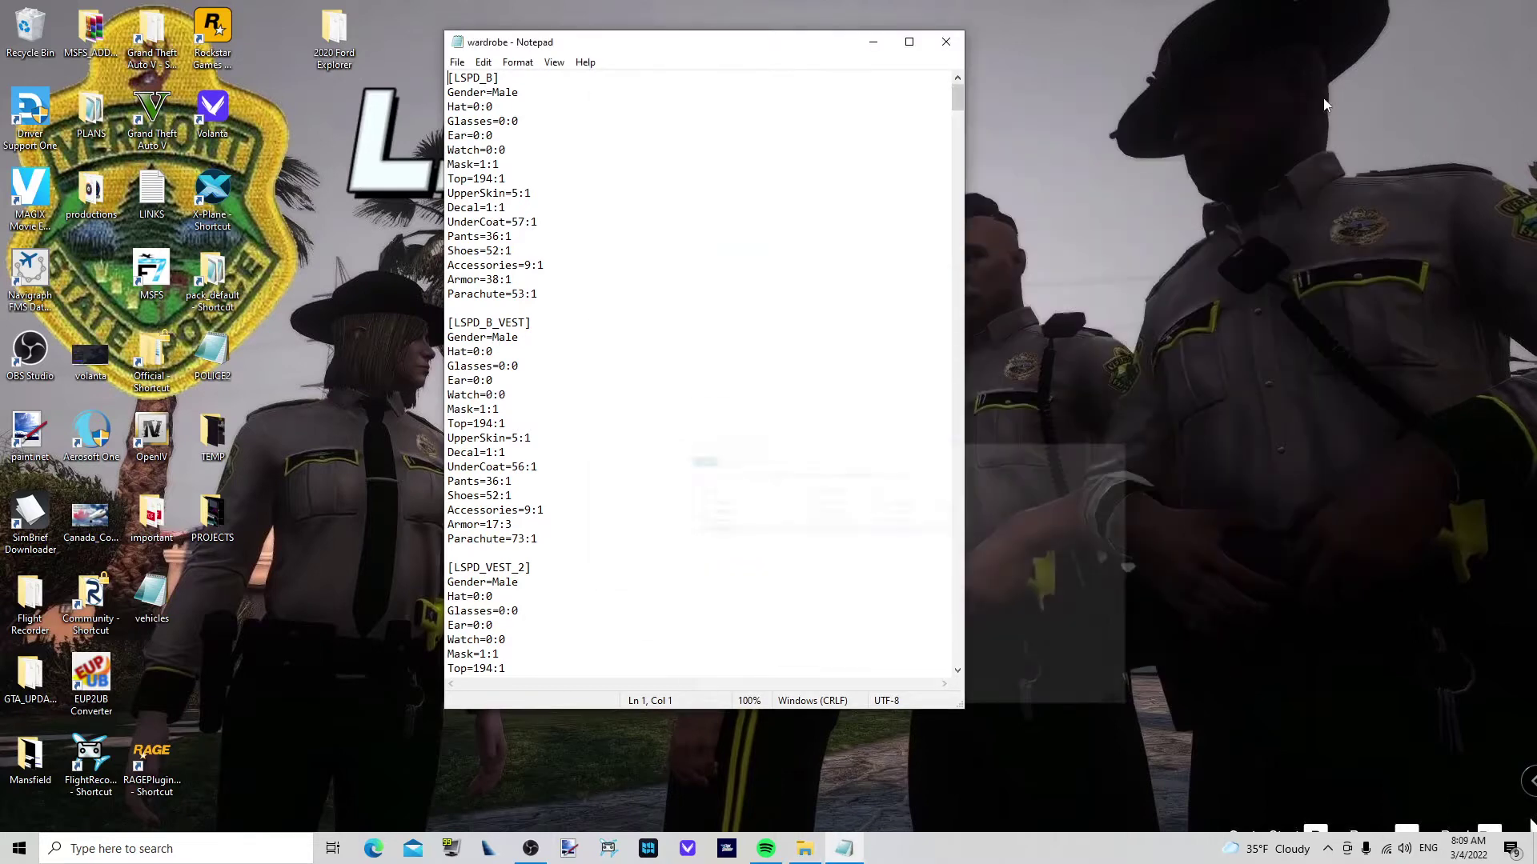
pyautogui.moveTo(721, 45); pyautogui.dragTo(793, 50)
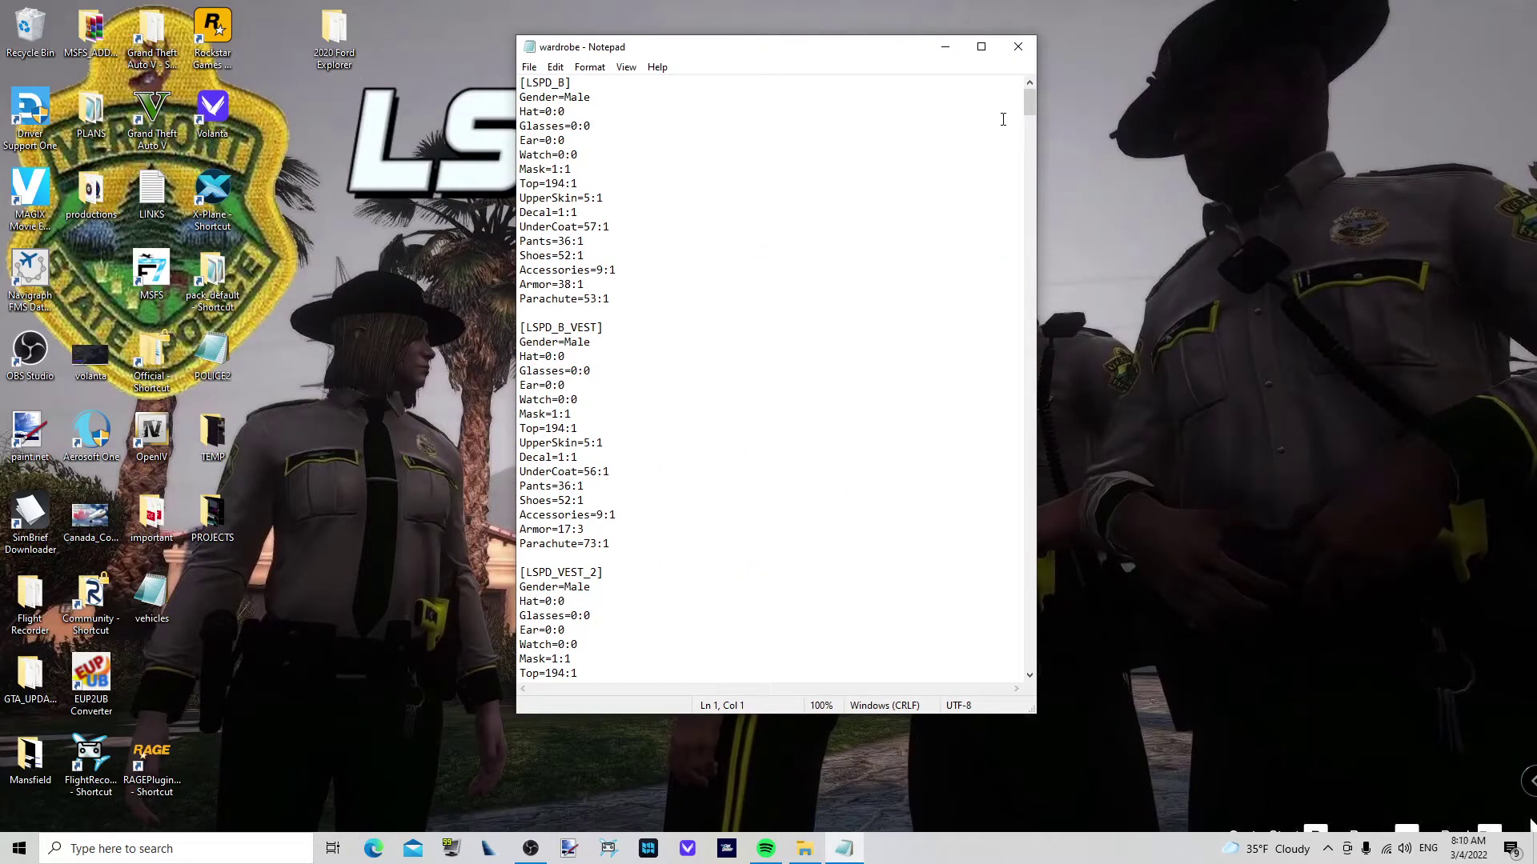
pyautogui.moveTo(1029, 104); pyautogui.dragTo(1032, 664)
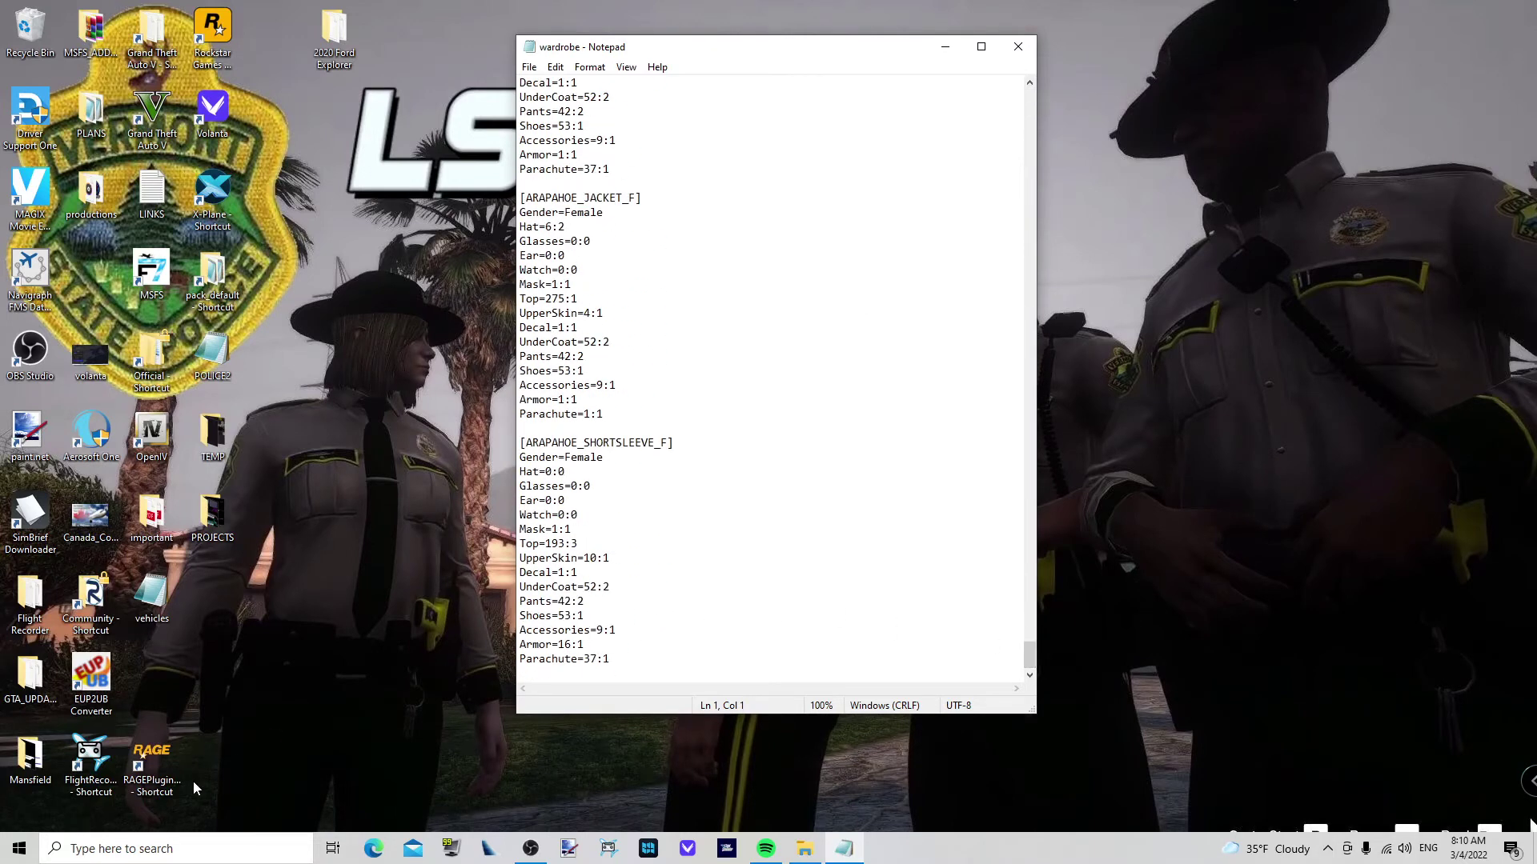
pyautogui.click(92, 684)
# Launch the EUP2UB Converter, then start Google Chrome on a new tab
pyautogui.doubleClick(92, 679)
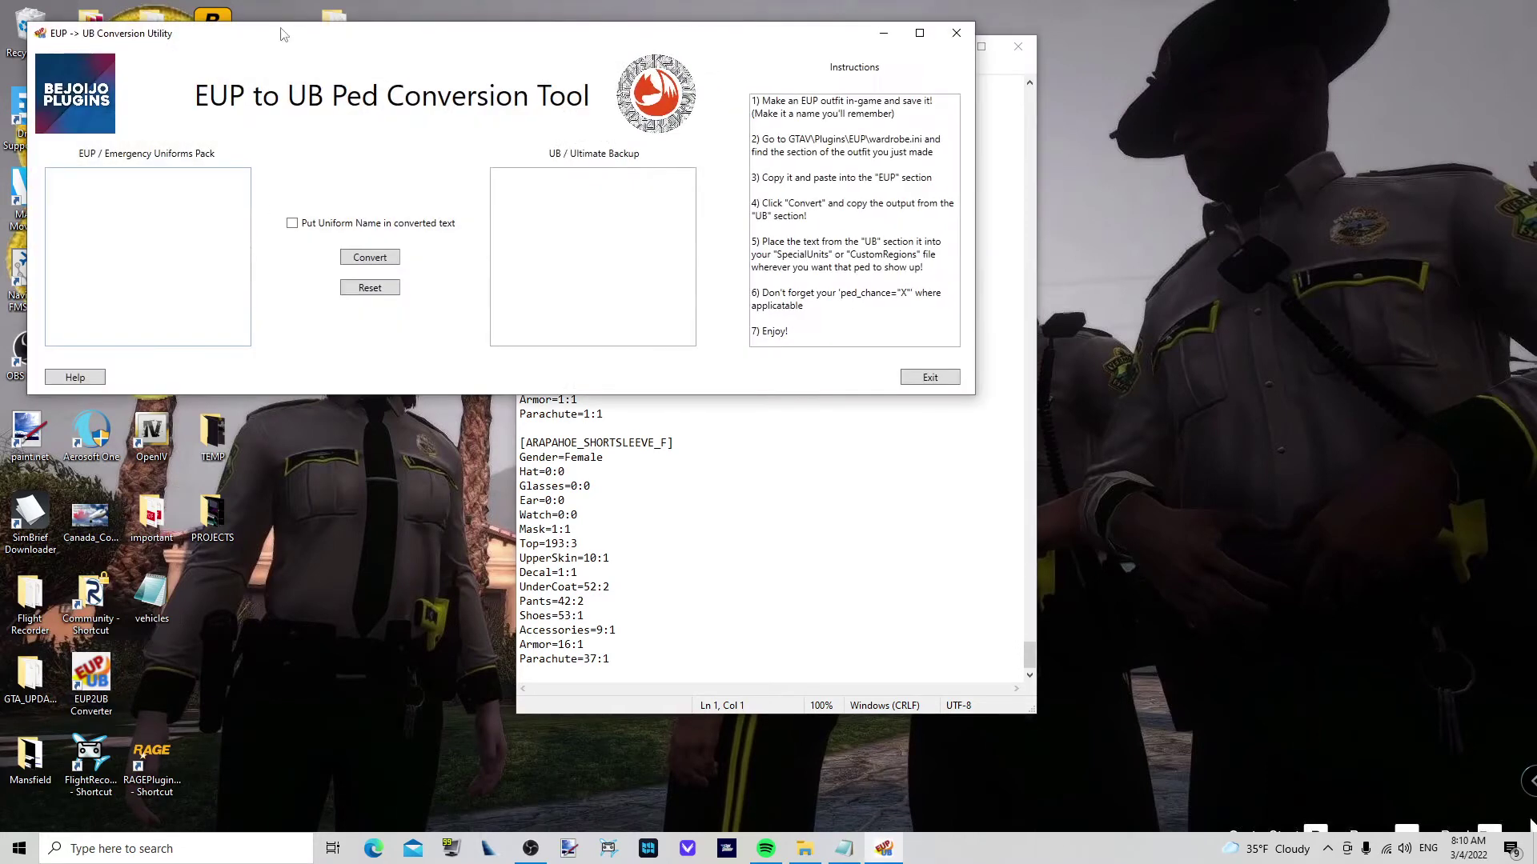
pyautogui.click(204, 848)
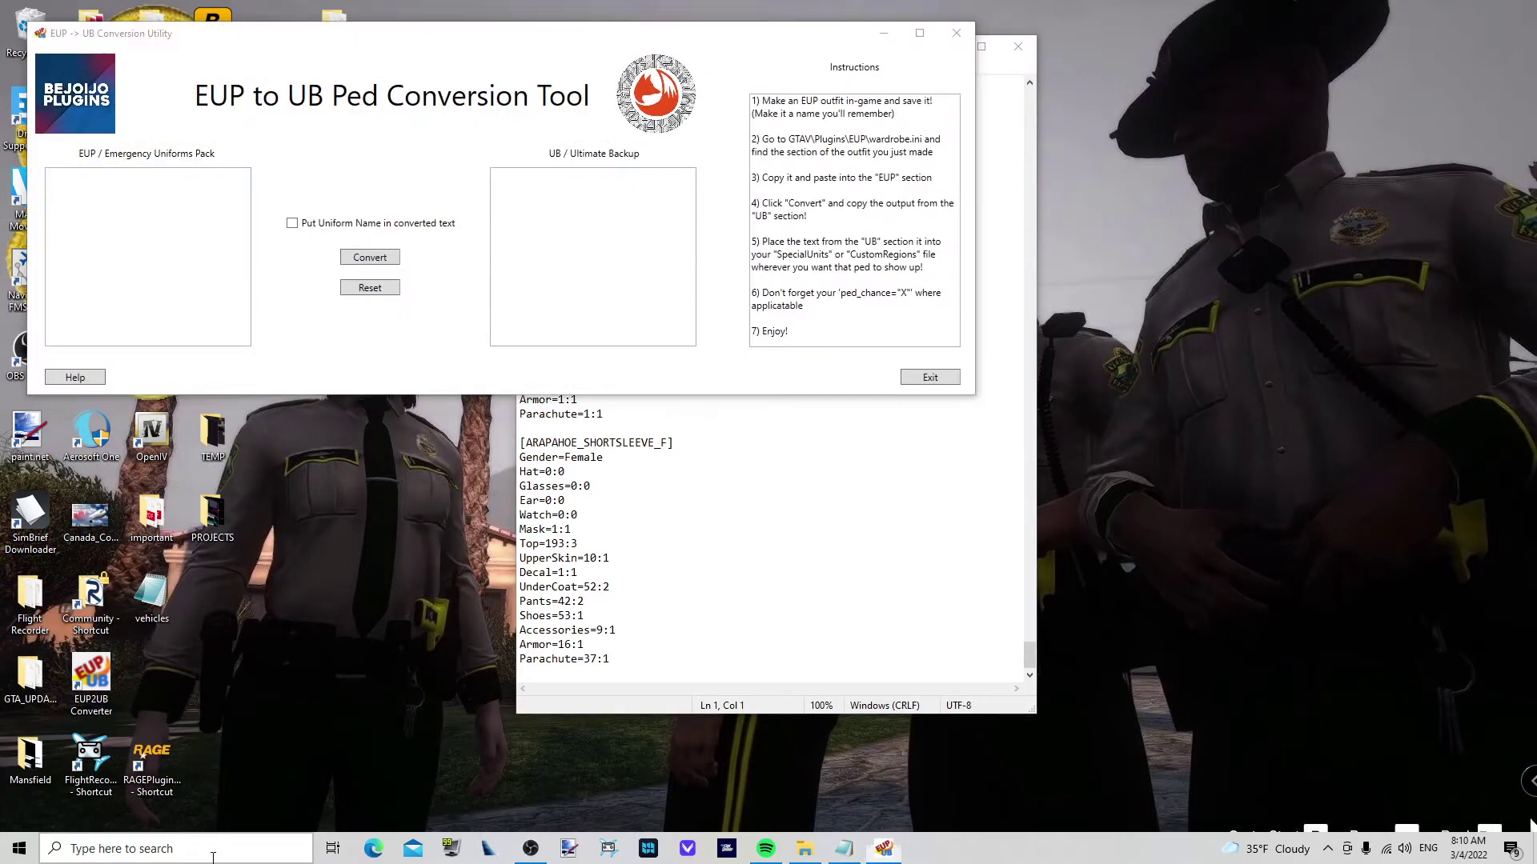
pyautogui.click(549, 413)
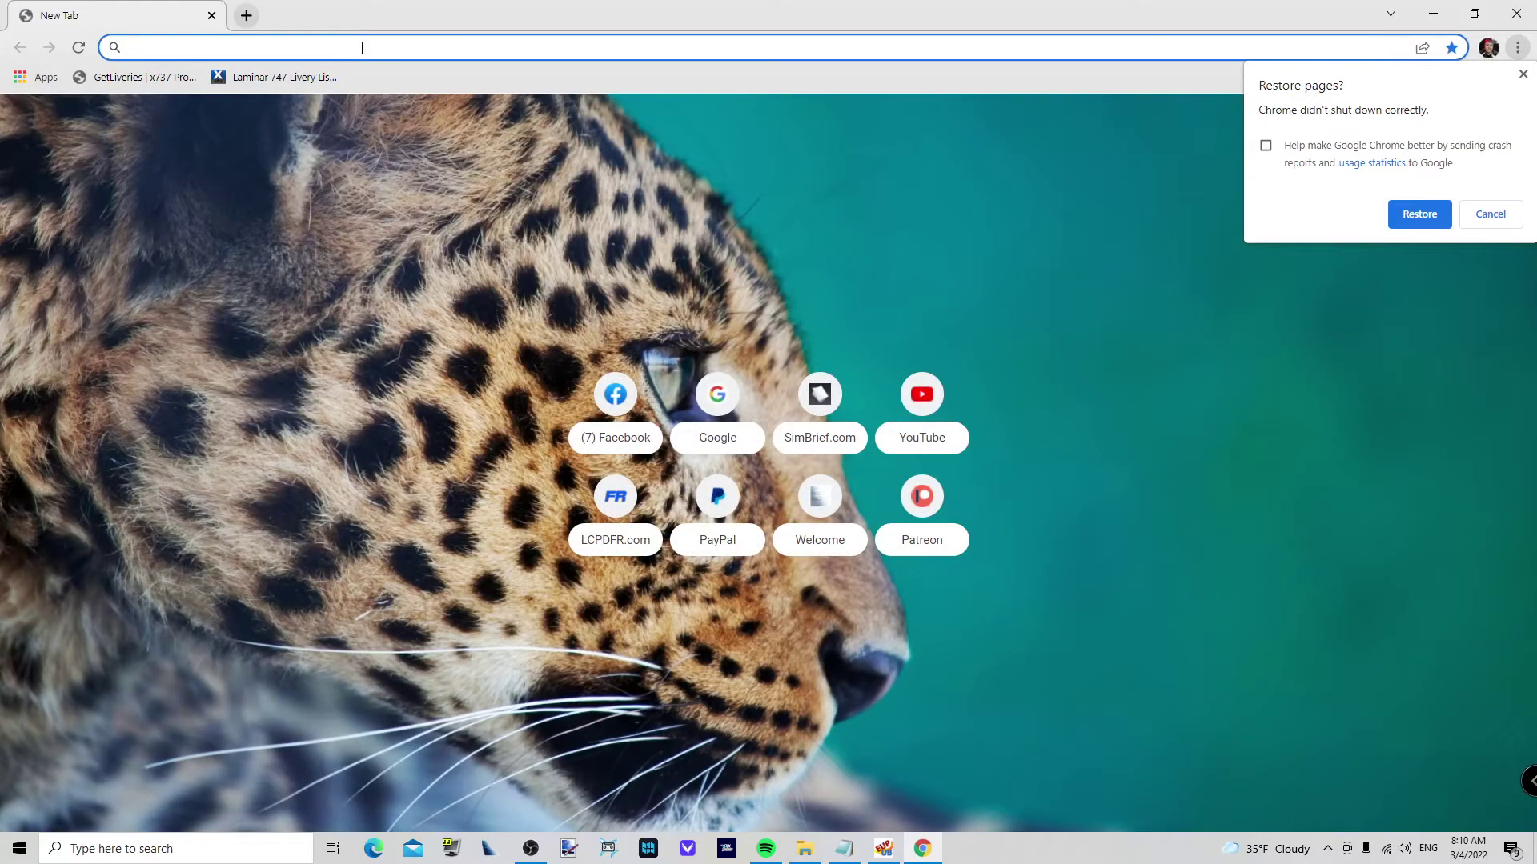
# Search Google for 'bejoijo discord invite' and open the Bejoljo Plugins Discord invite result
pyautogui.write('goo')
pyautogui.press('Return')
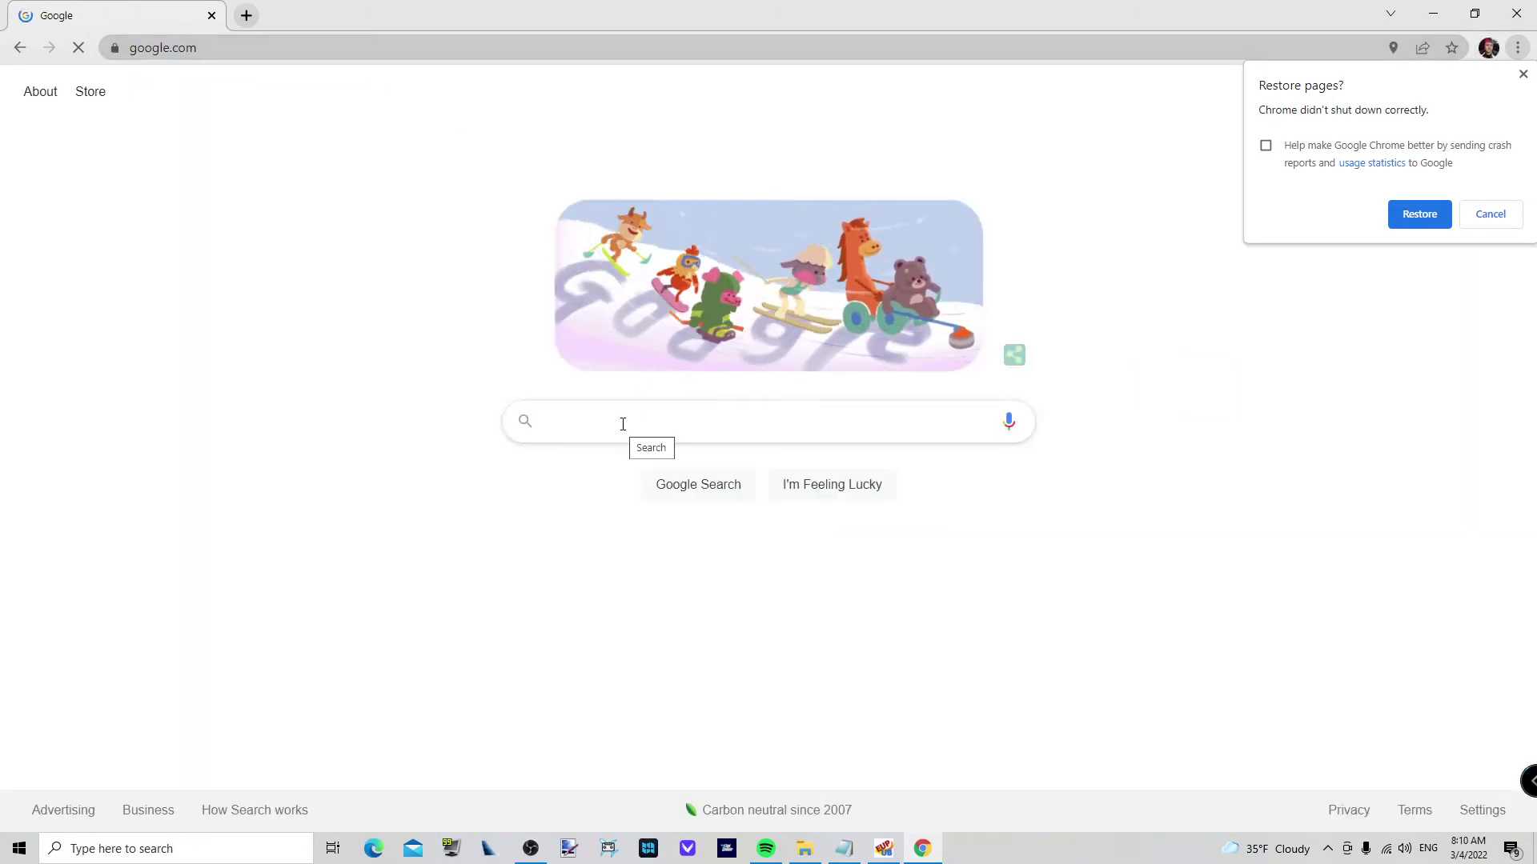
pyautogui.write('be')
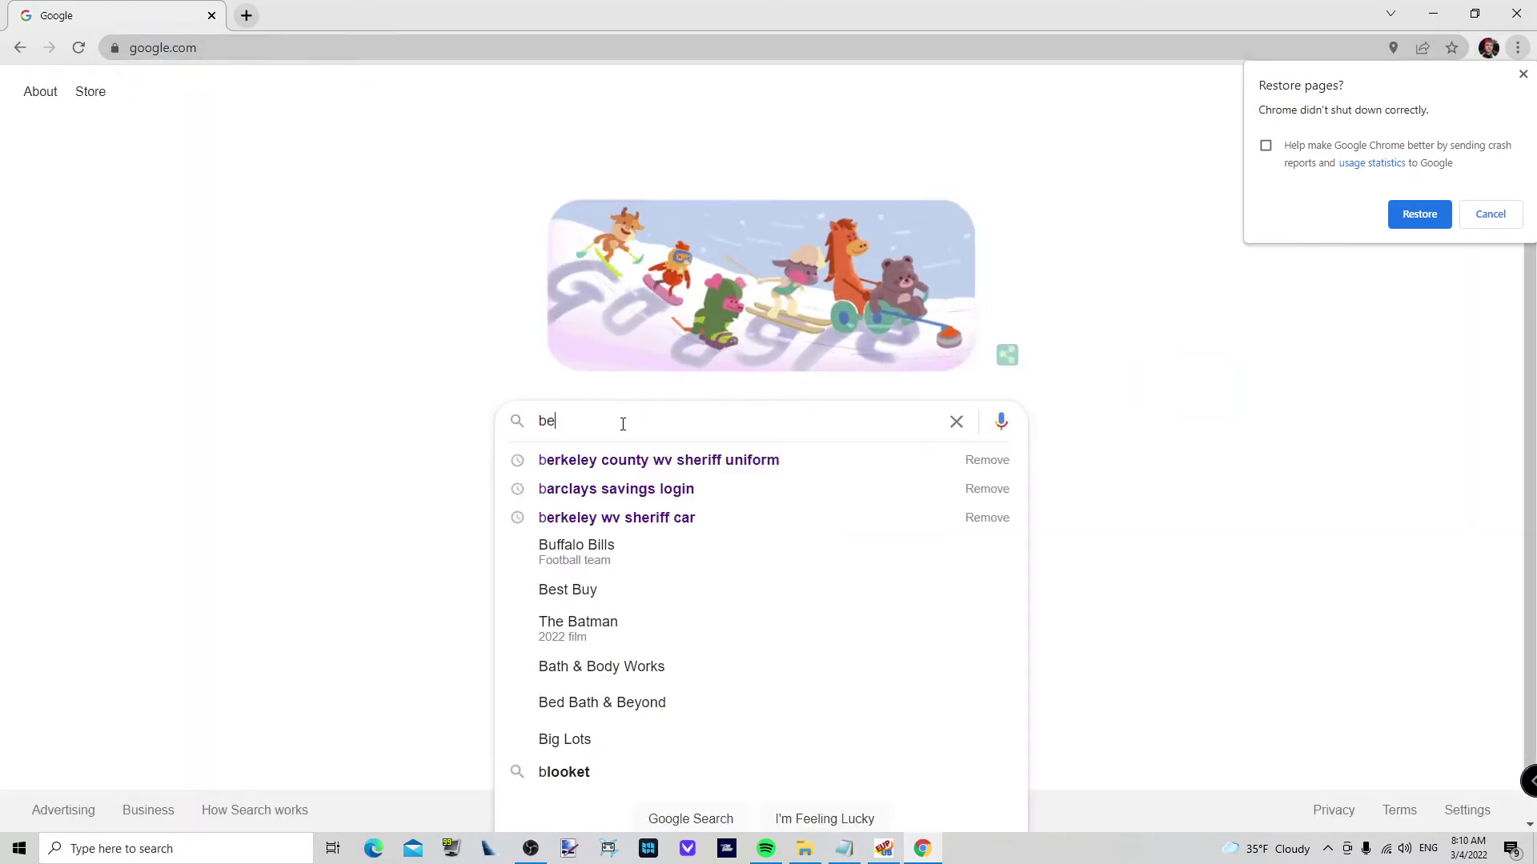
pyautogui.write('jo')
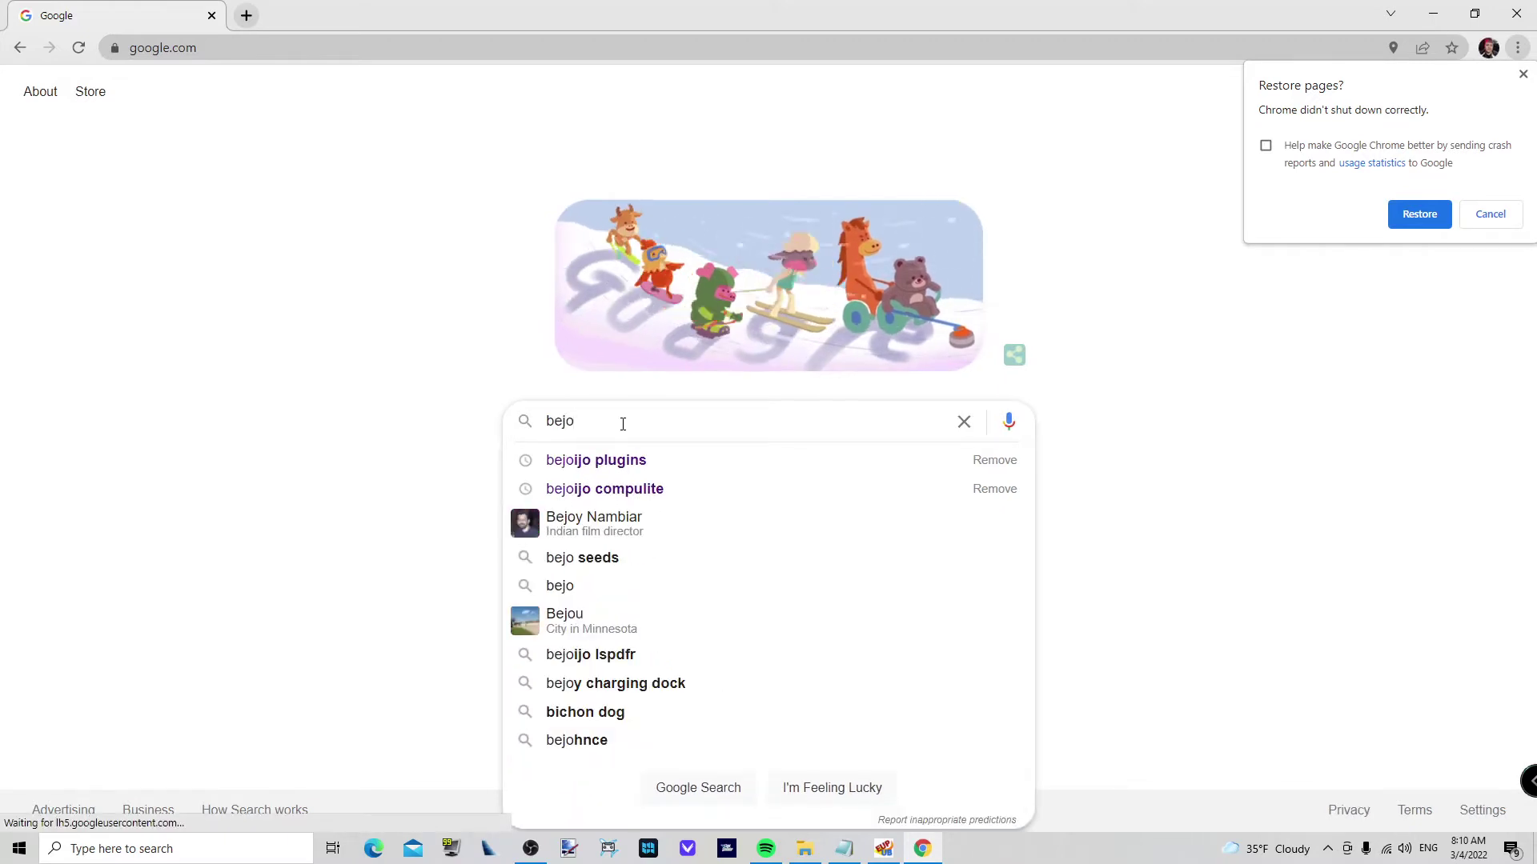
pyautogui.write('i')
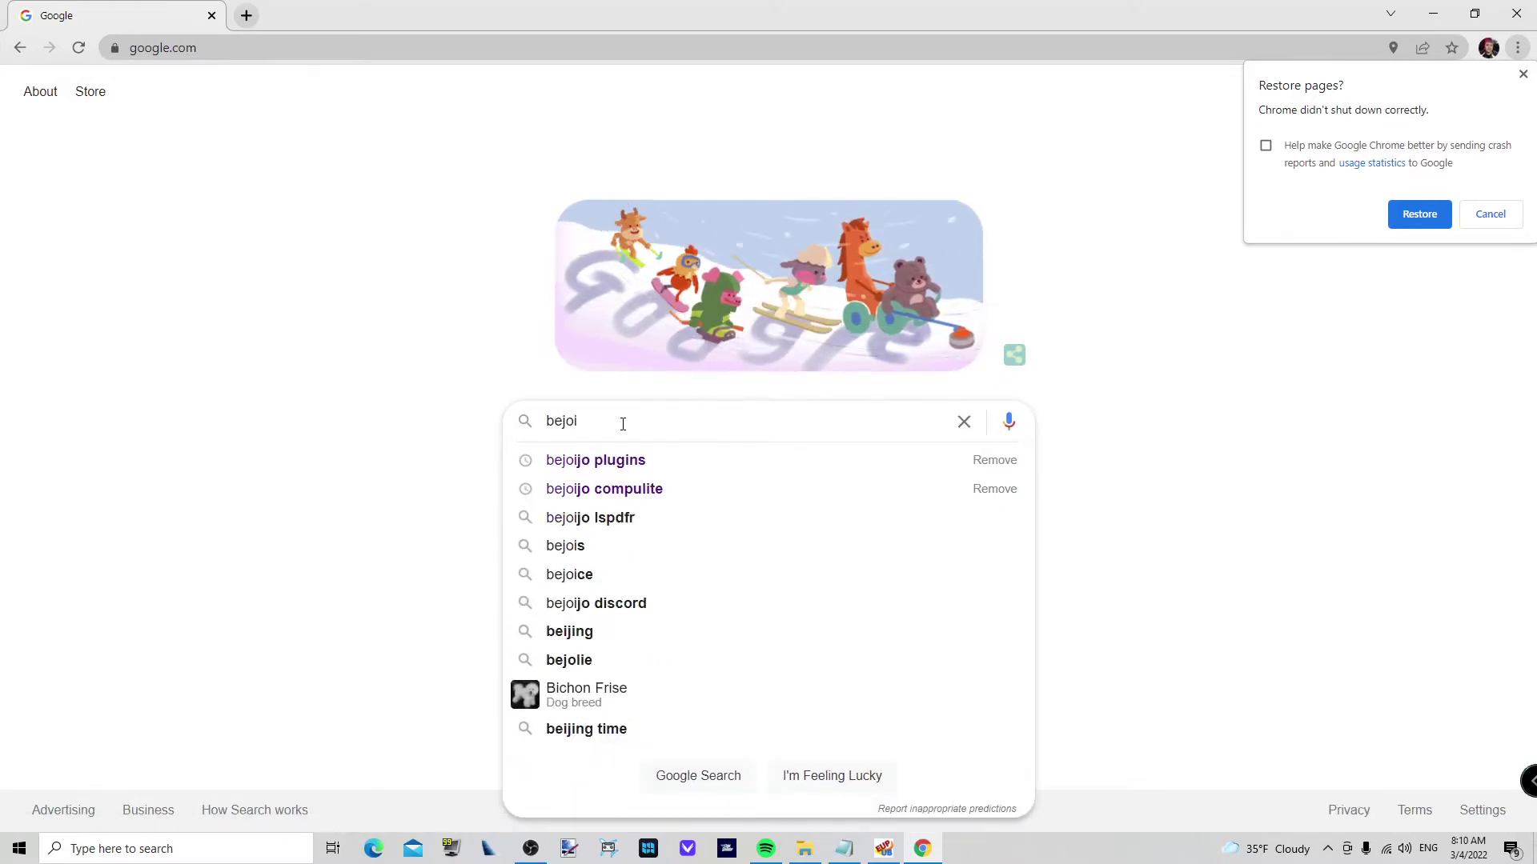
pyautogui.write('jo dis')
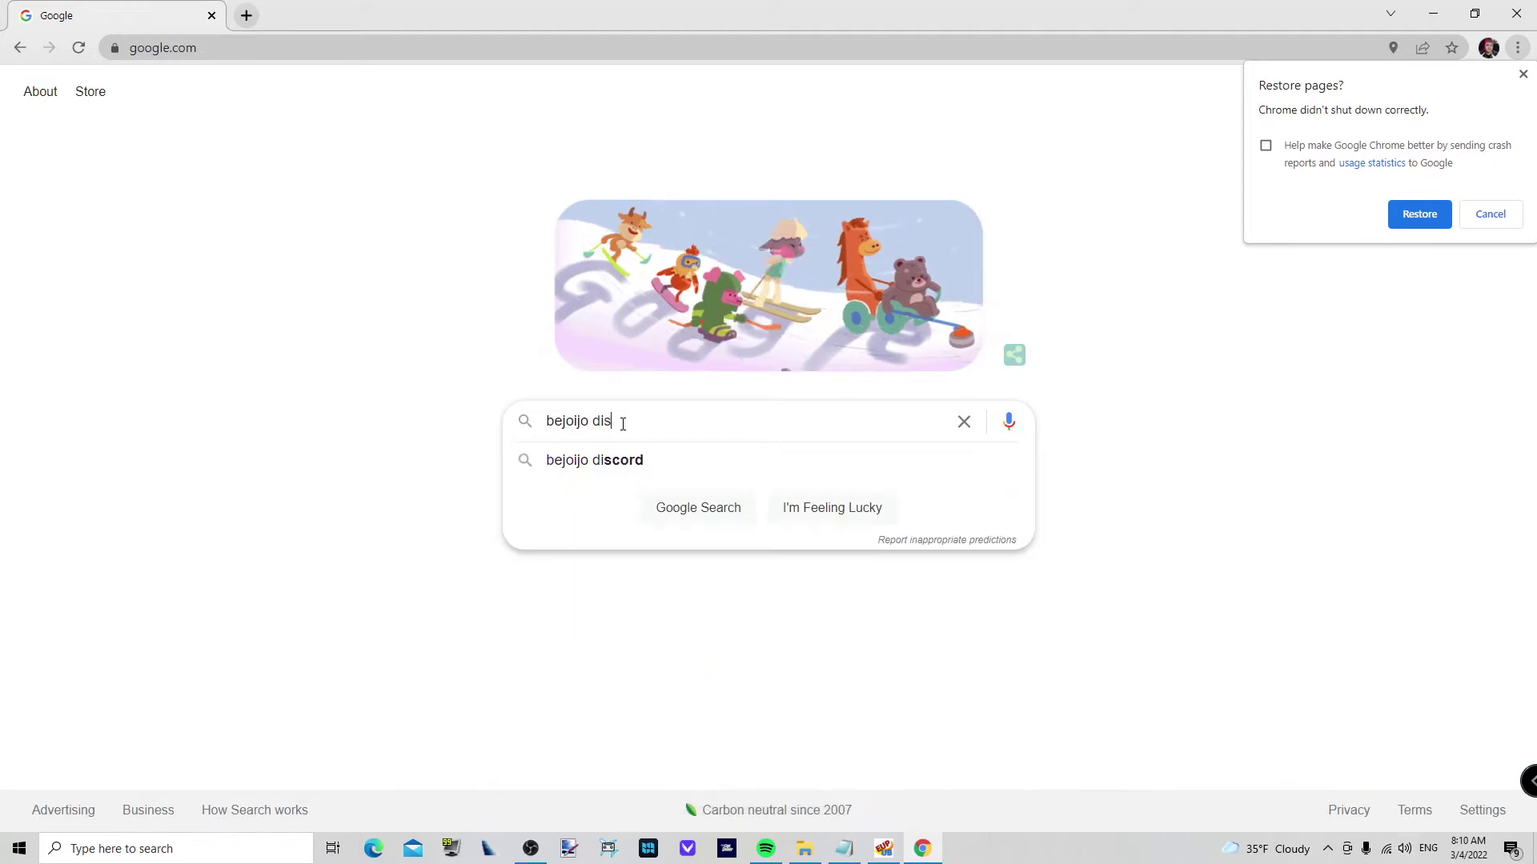
pyautogui.write('cord invi')
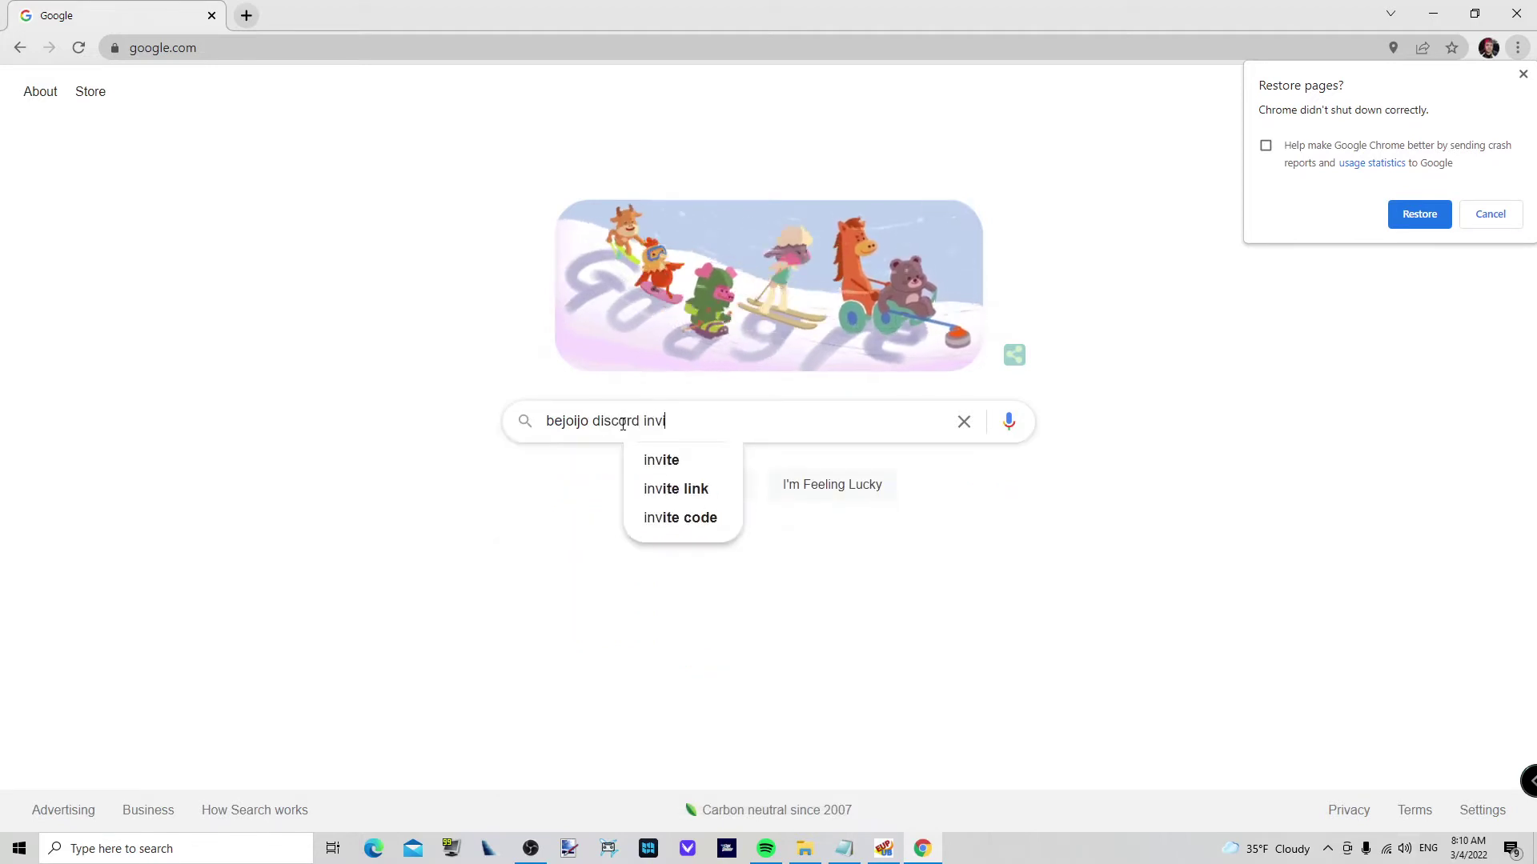
pyautogui.write('te')
pyautogui.press('Return')
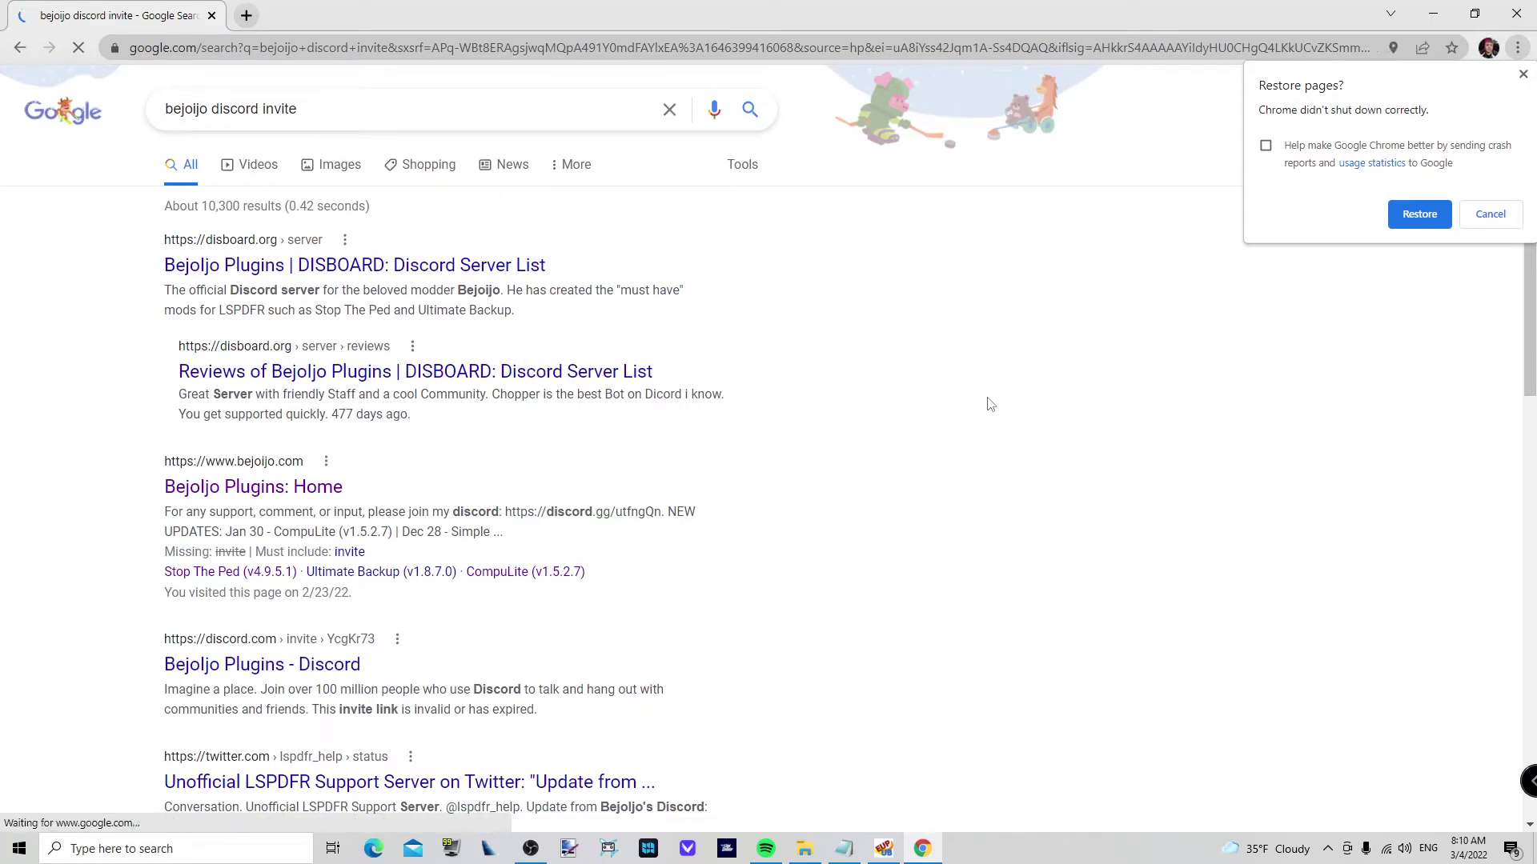
pyautogui.click(364, 265)
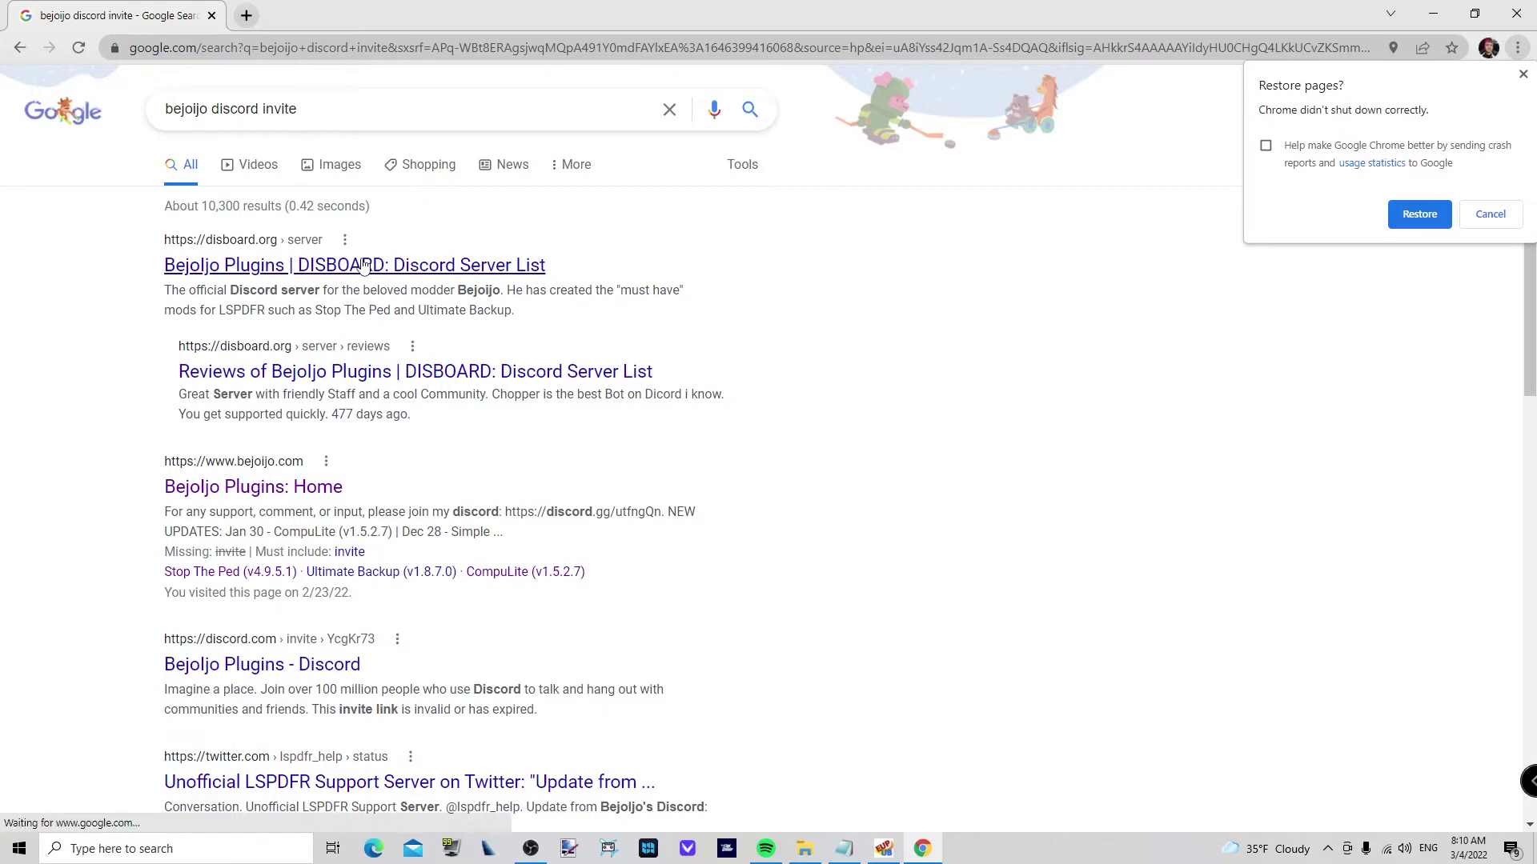
pyautogui.scroll(-2, 785, 474)
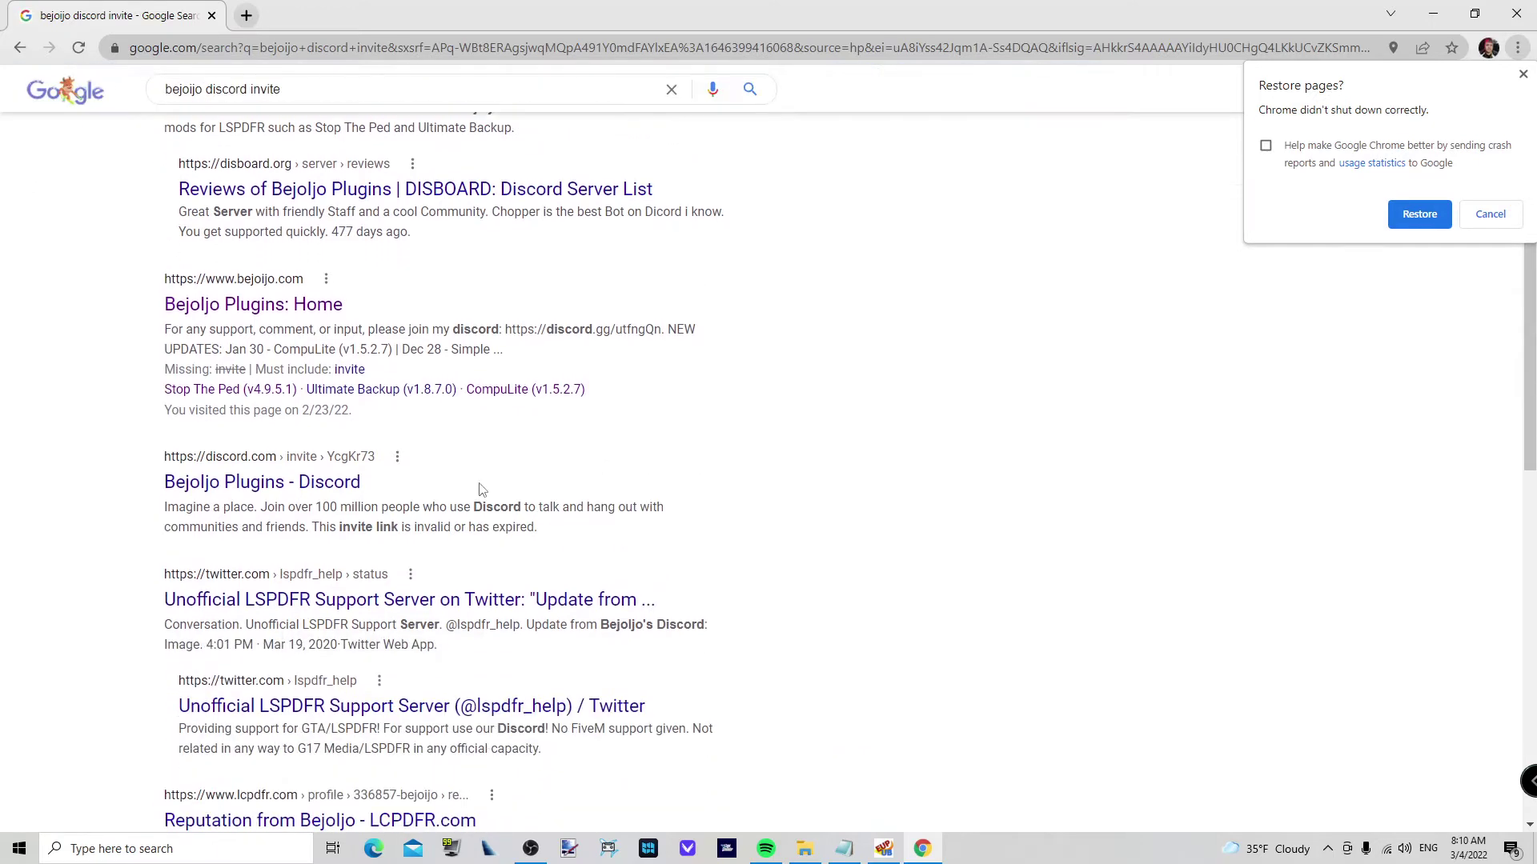
pyautogui.click(318, 490)
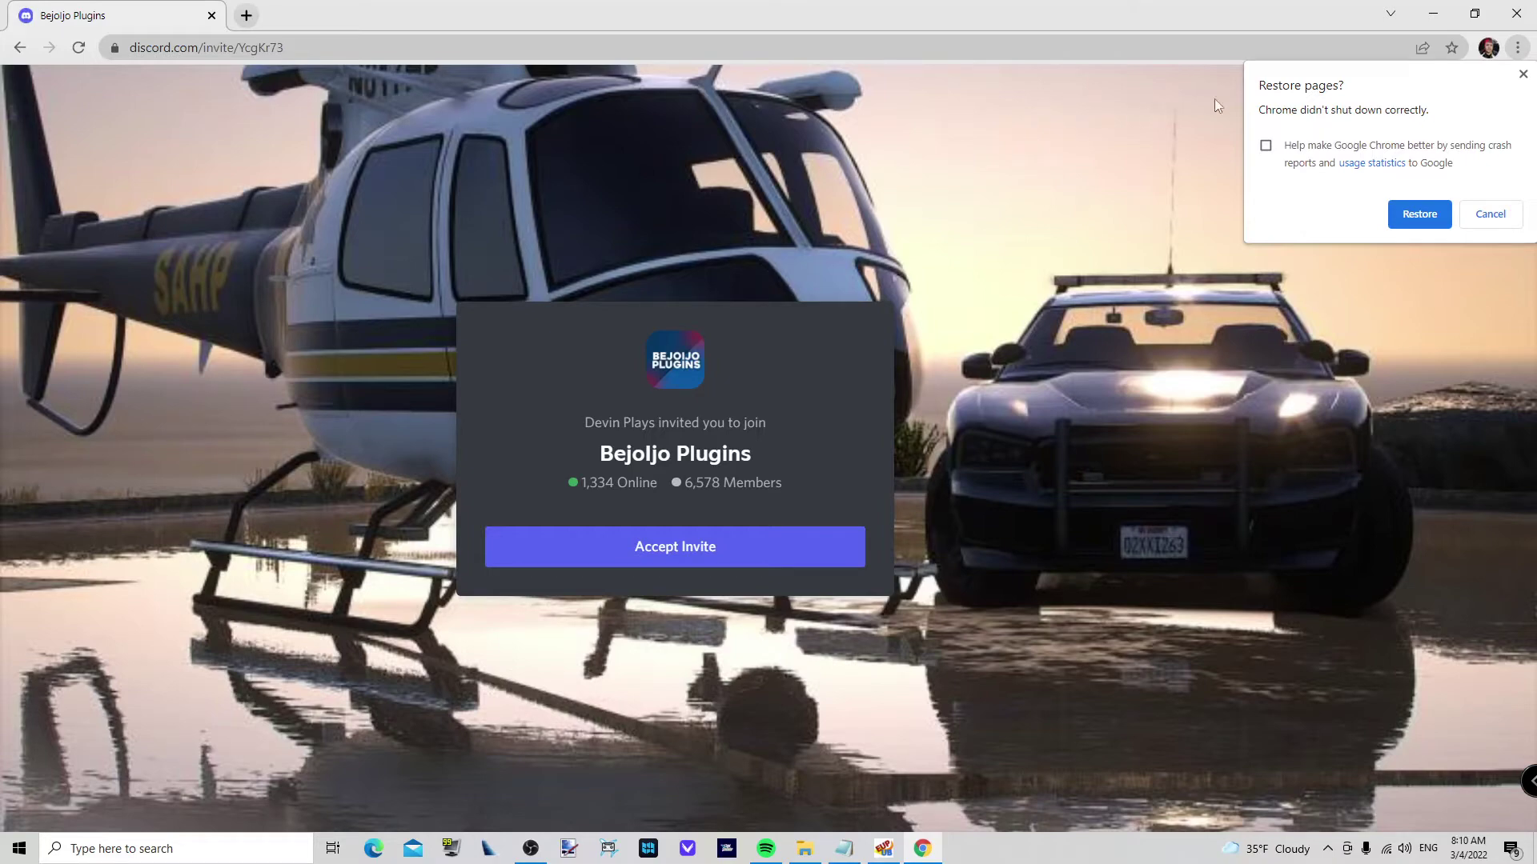
# Launch Discord and scroll the Bejoljo Plugins resources channel to the EUP/UB components chart post
pyautogui.click(1435, 16)
pyautogui.click(172, 848)
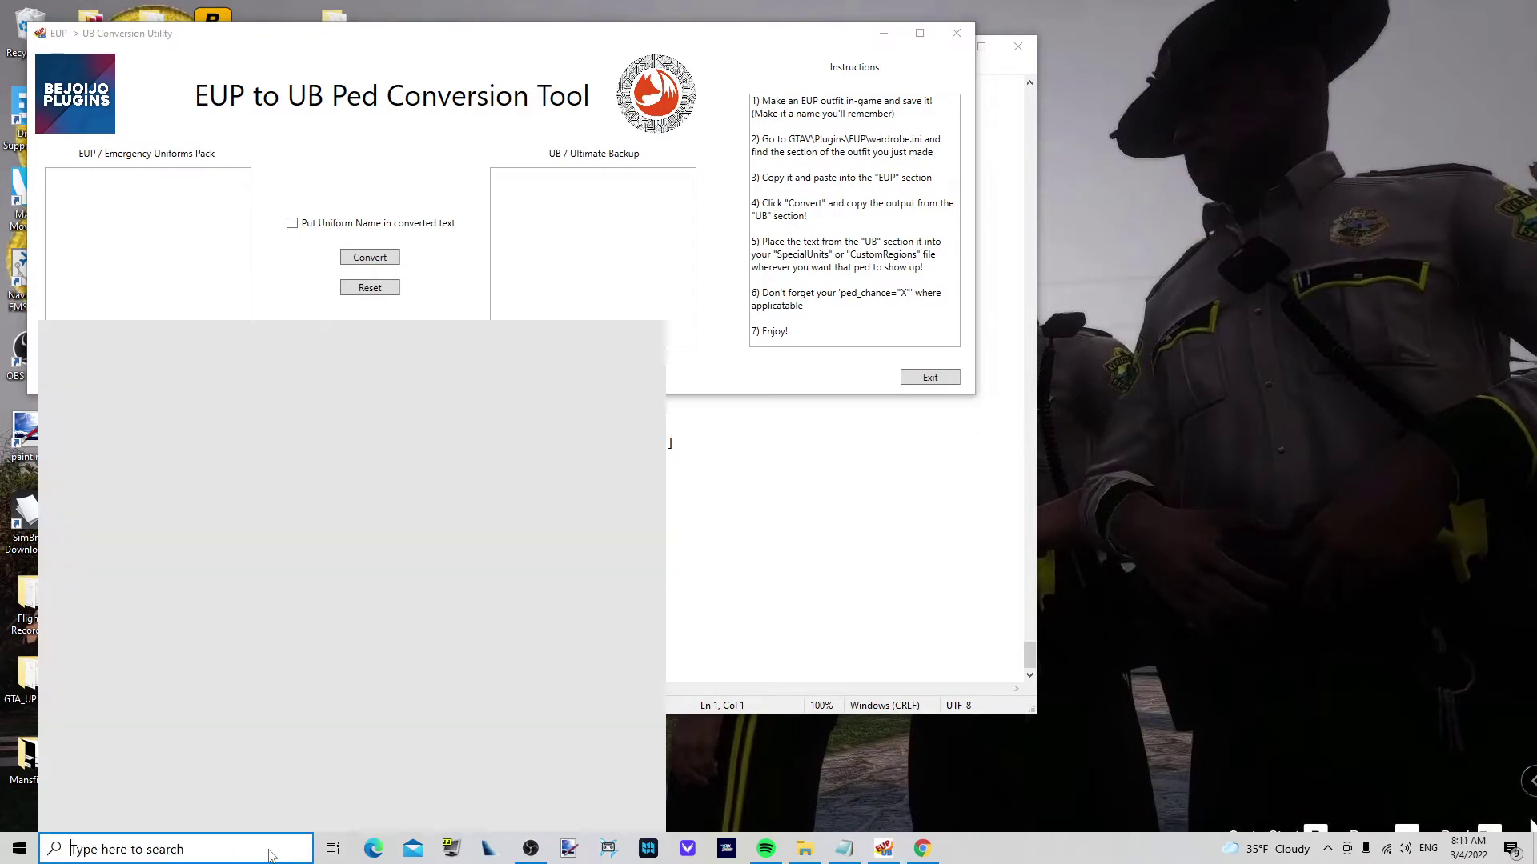
pyautogui.click(170, 463)
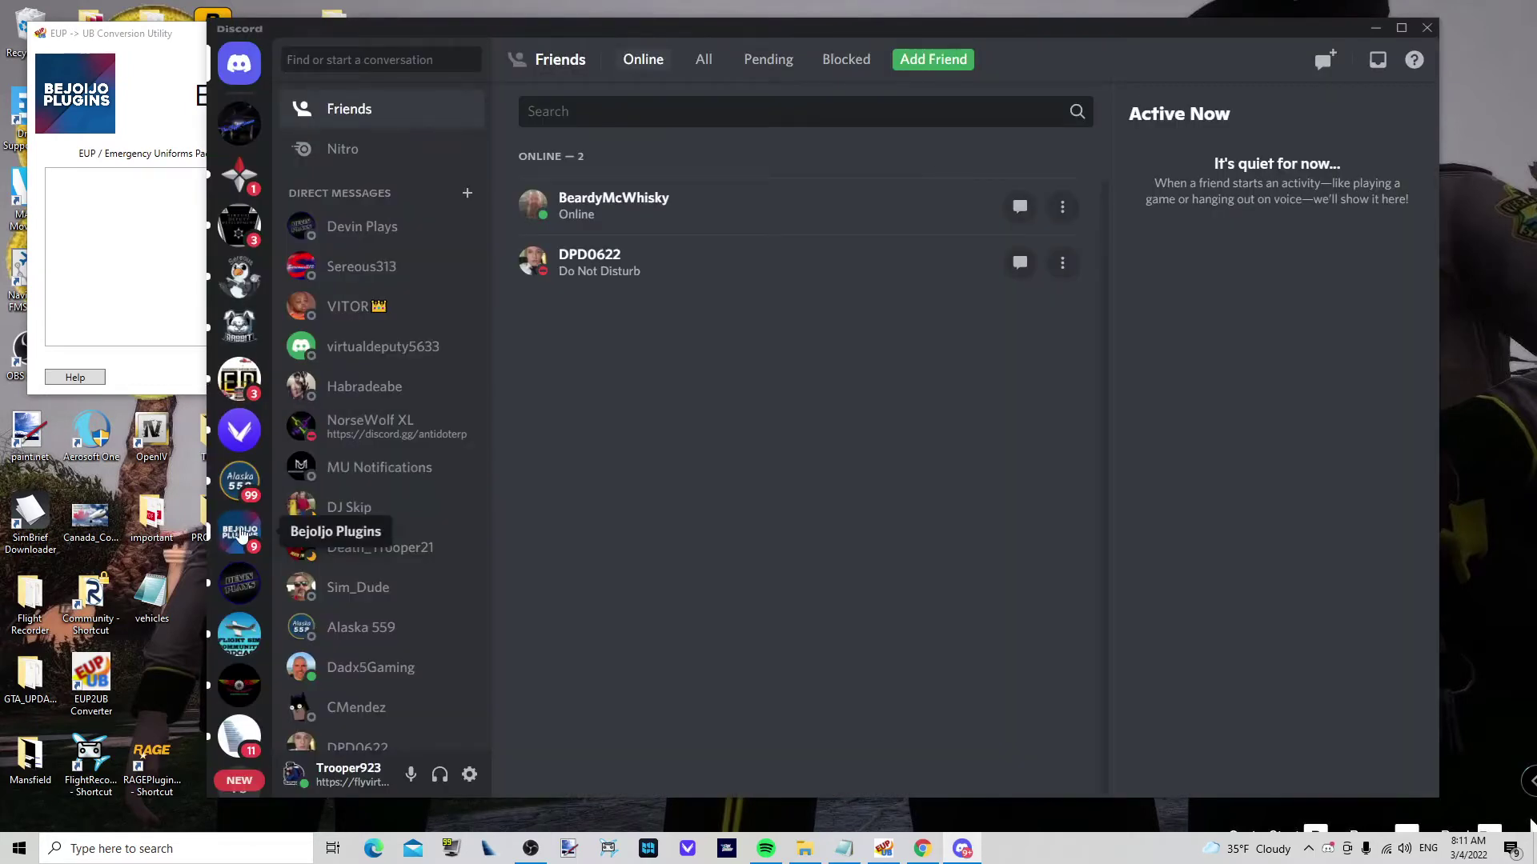
pyautogui.click(240, 535)
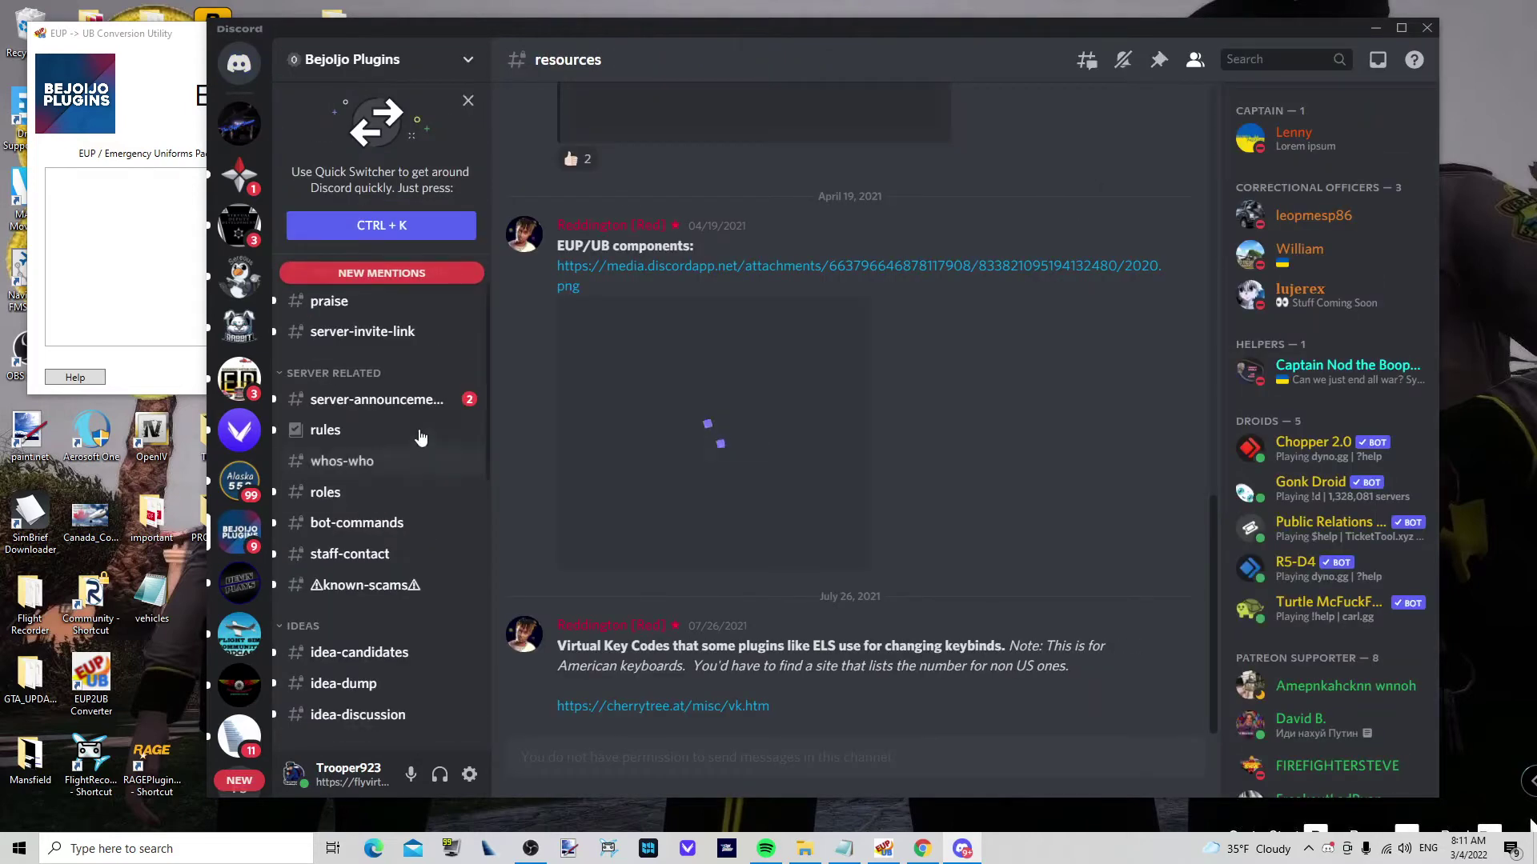
pyautogui.scroll(-5, 402, 531)
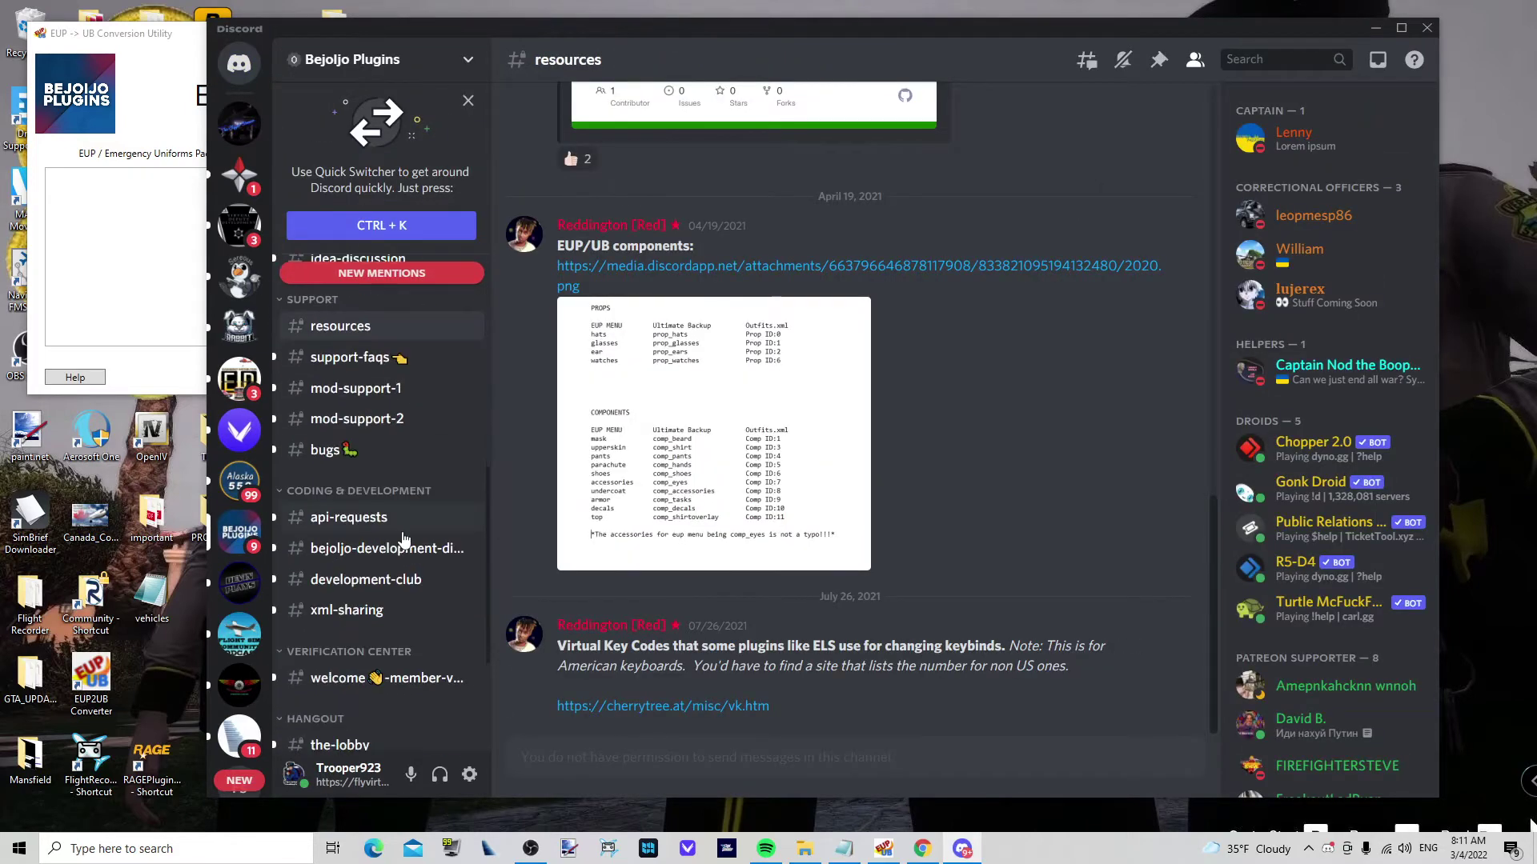
pyautogui.scroll(-5, 392, 466)
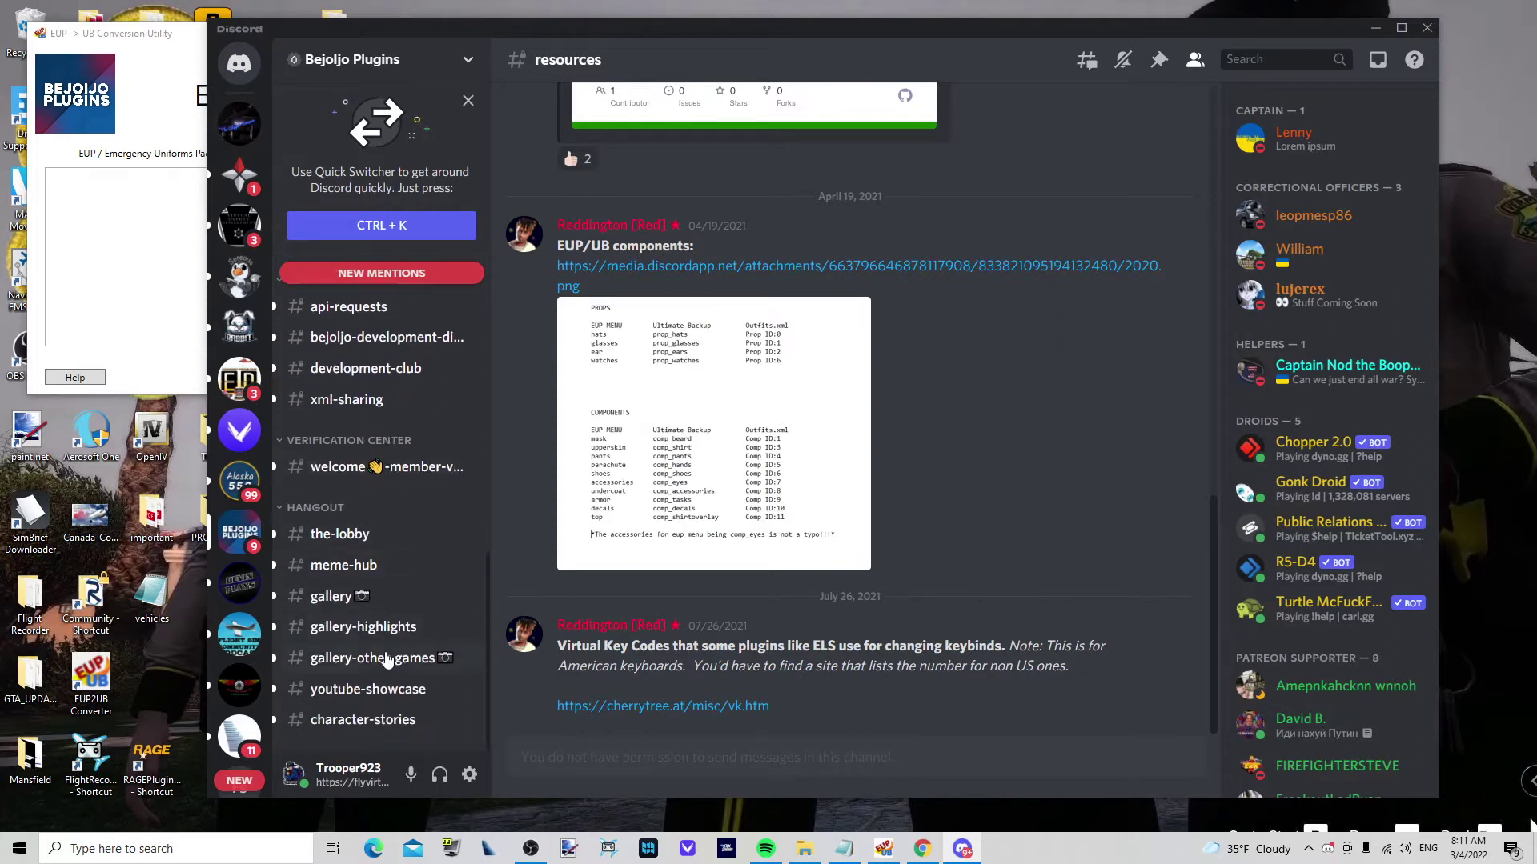
pyautogui.scroll(4, 386, 656)
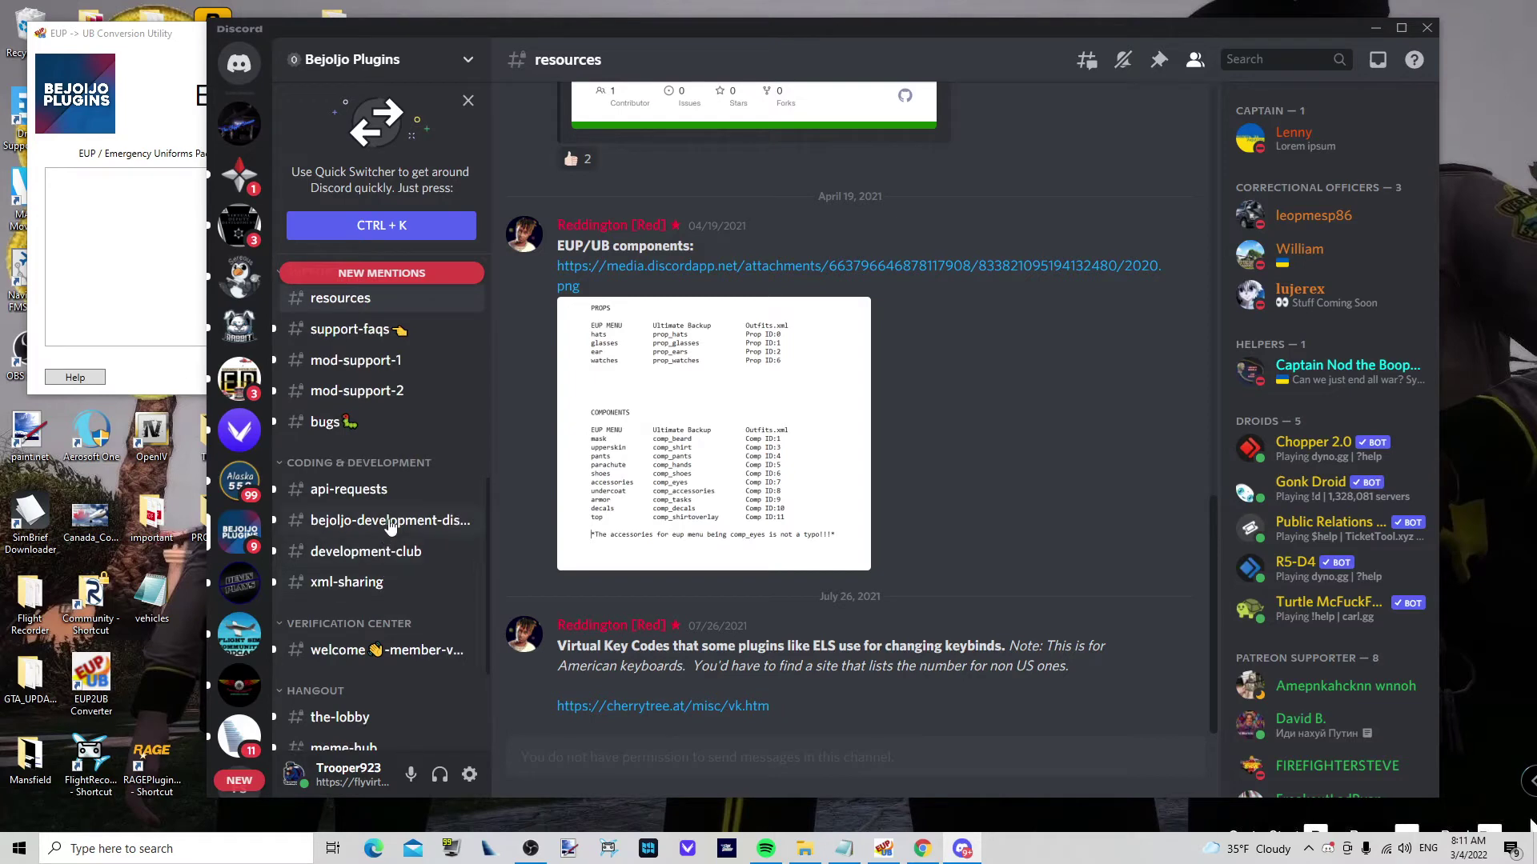
pyautogui.scroll(2, 392, 484)
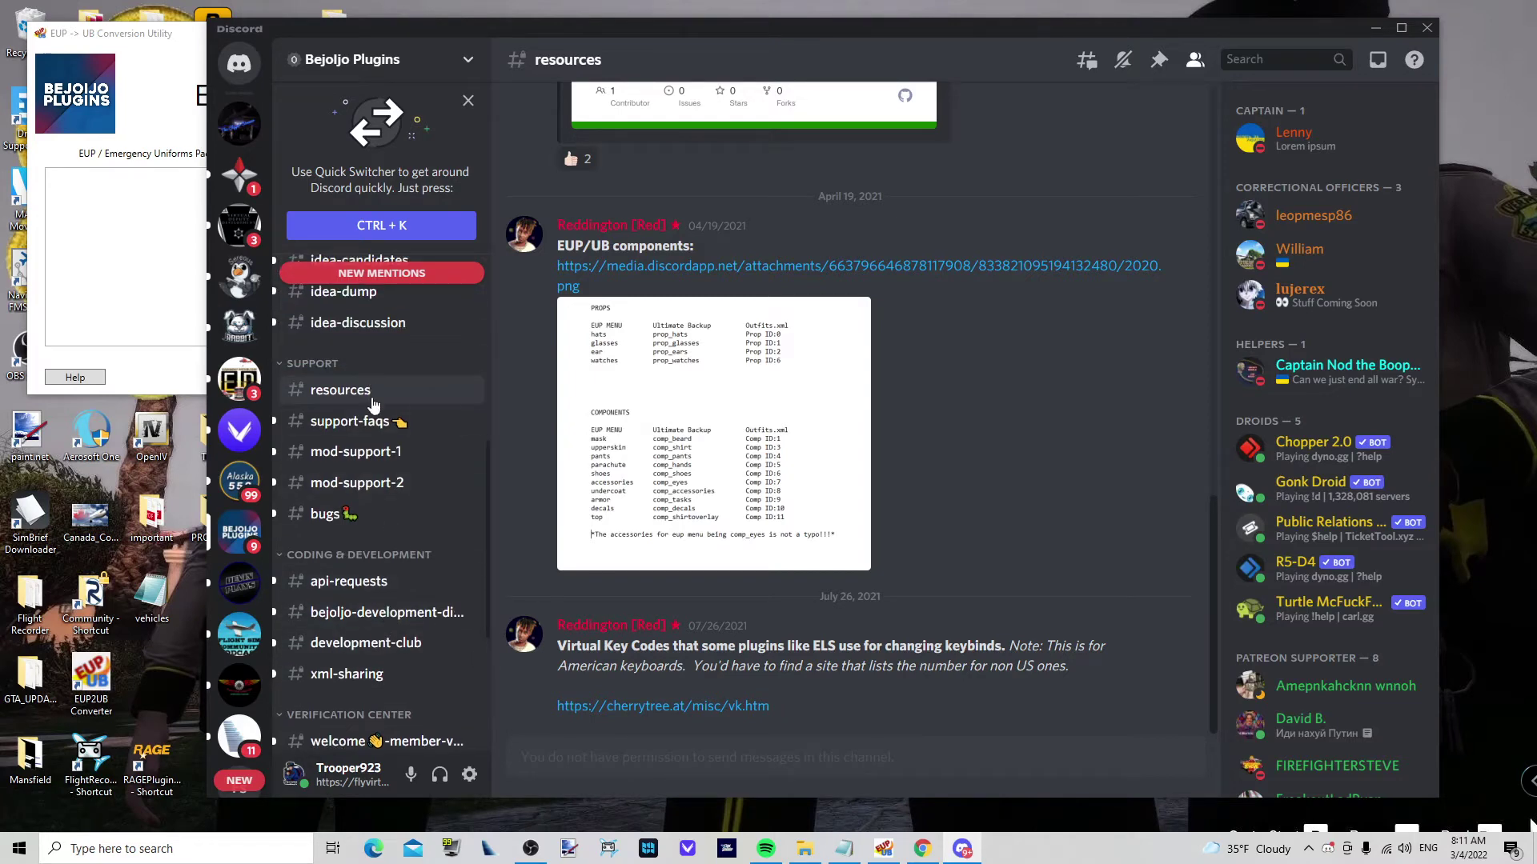
pyautogui.moveTo(935, 464)
pyautogui.scroll(2, 935, 464)
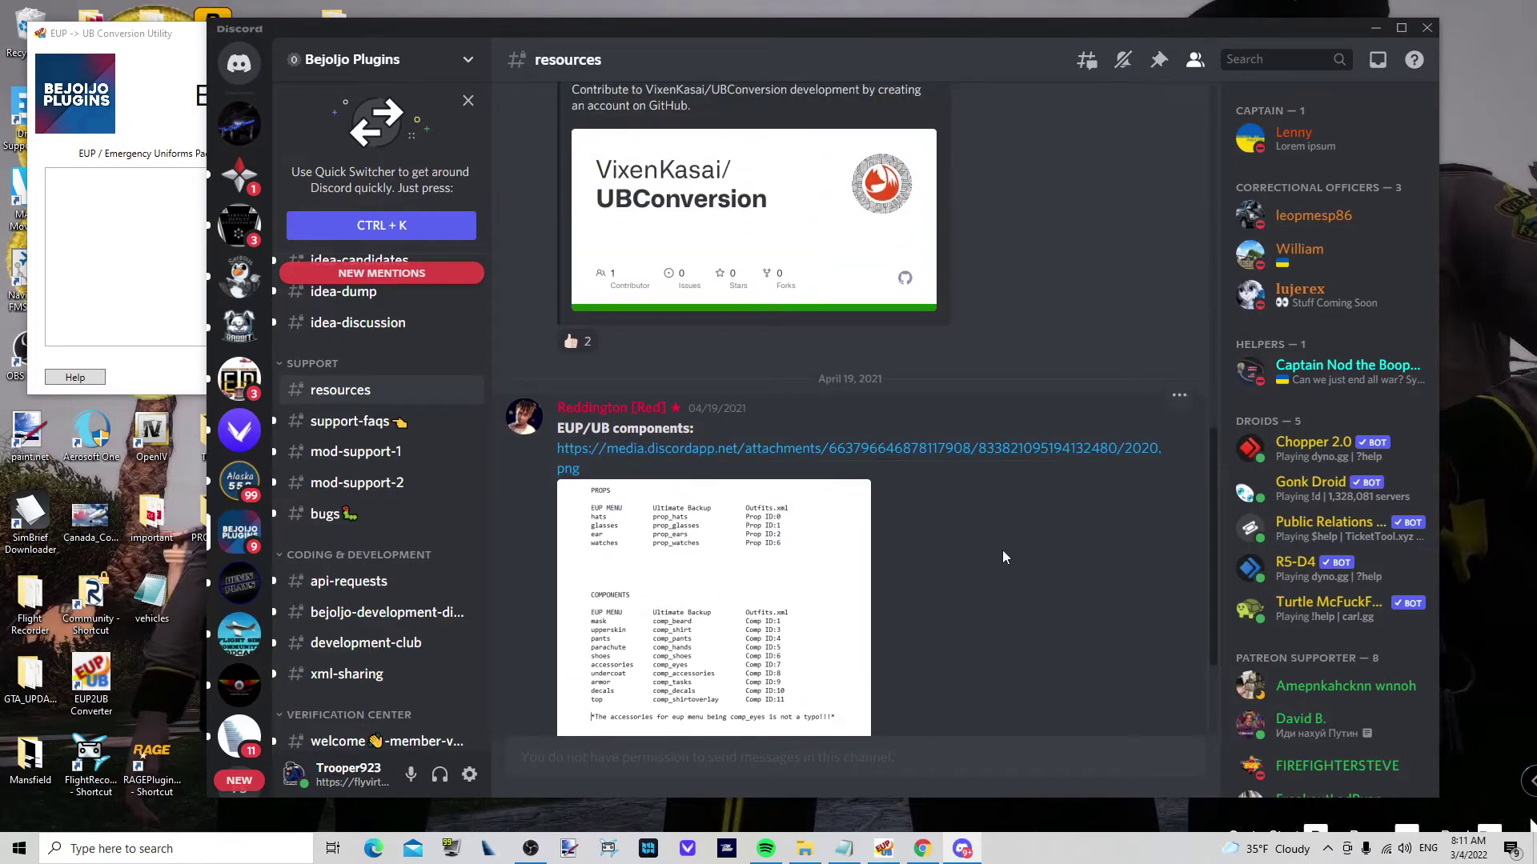
pyautogui.scroll(-1, 1003, 556)
pyautogui.scroll(1, 1002, 550)
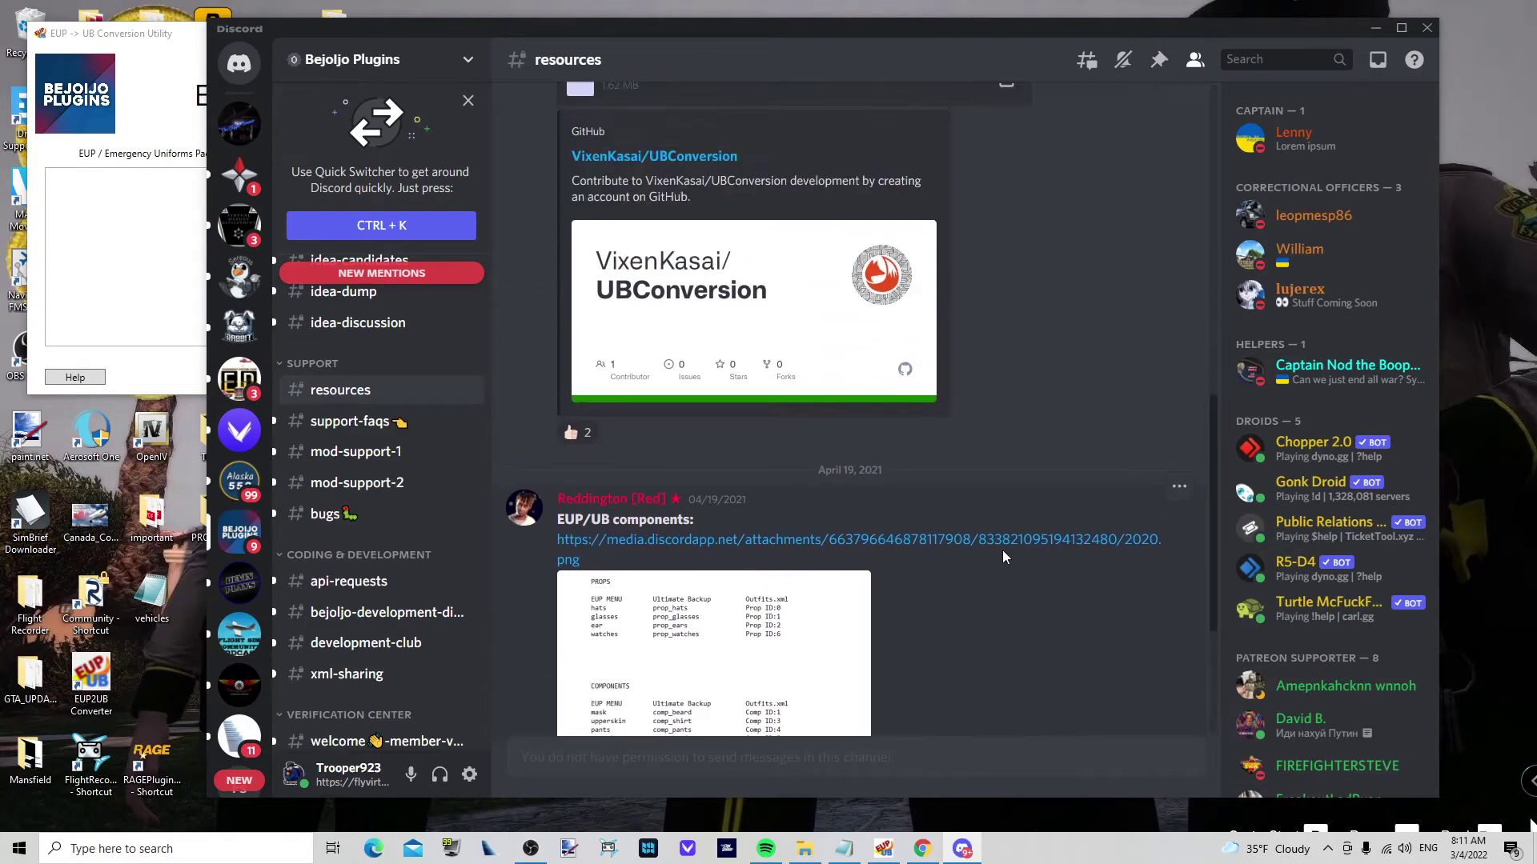
pyautogui.scroll(-1, 999, 547)
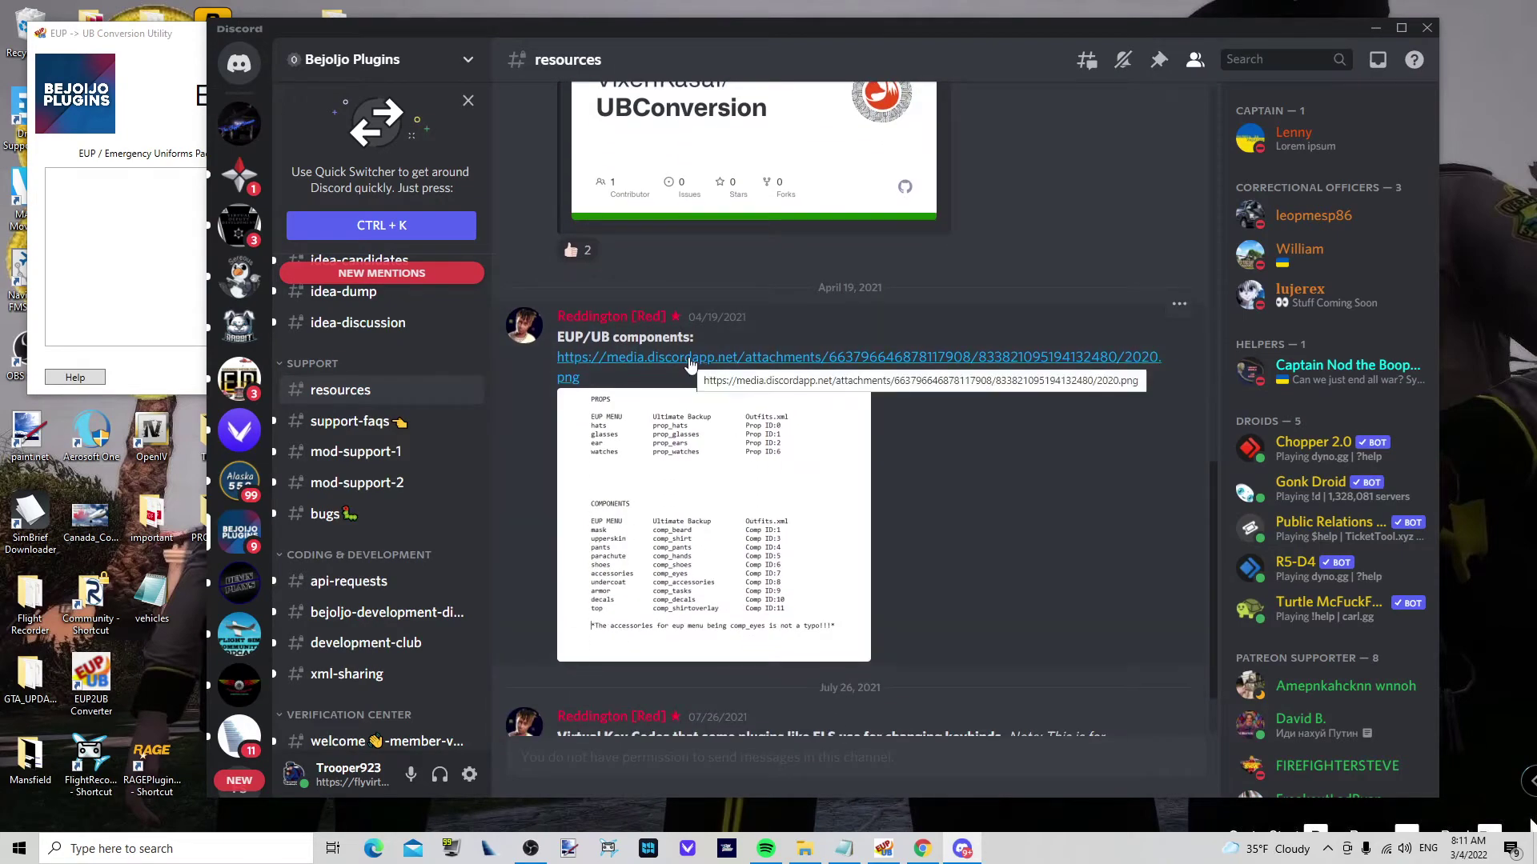
# View the 2020.png components chart full size, then download EUP2UBConverterInstaller.exe
pyautogui.click(690, 358)
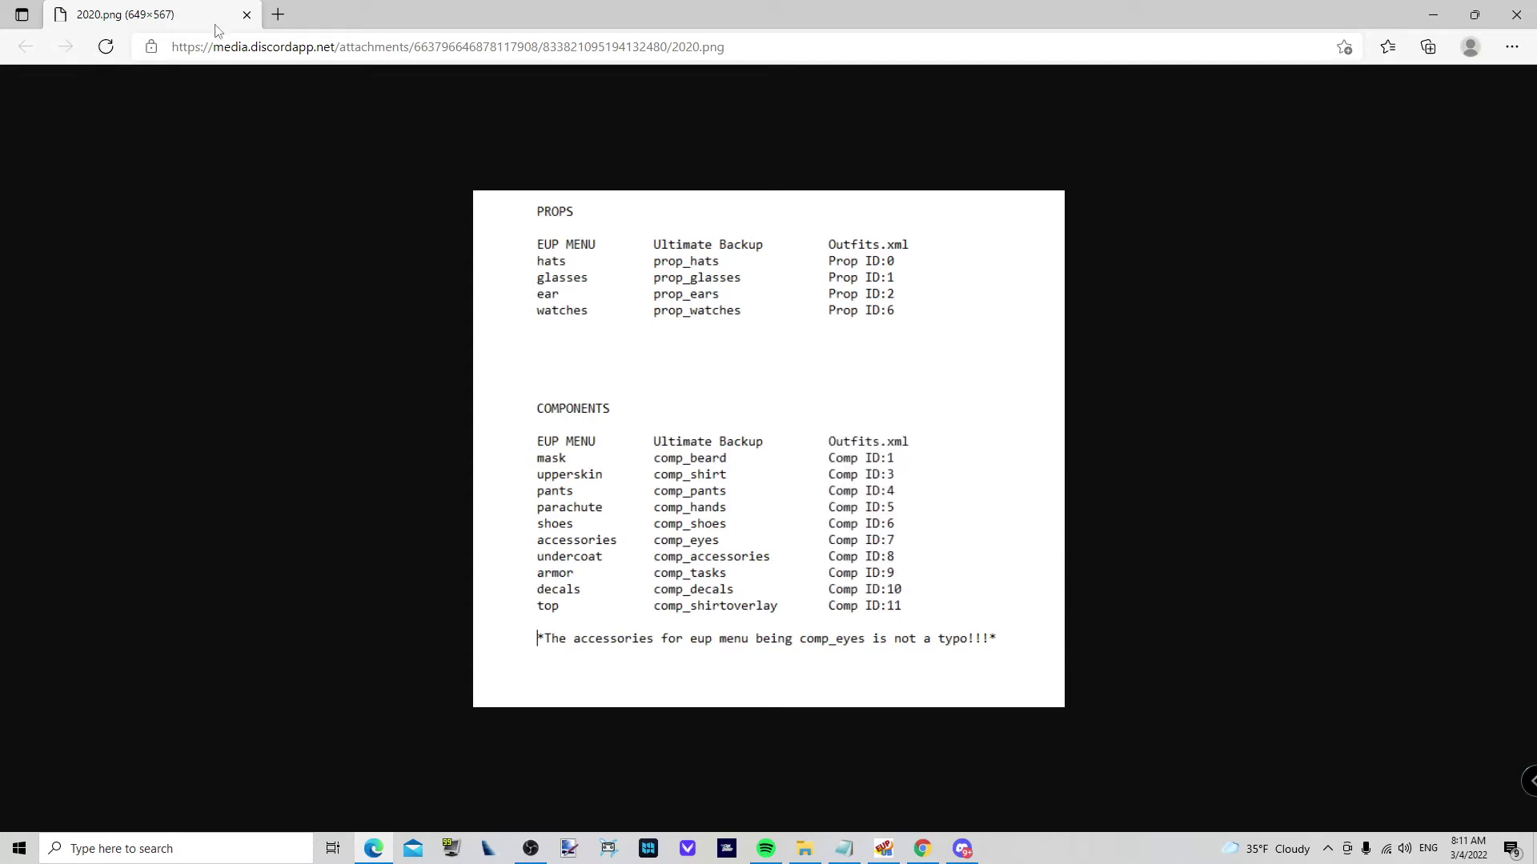
pyautogui.click(247, 15)
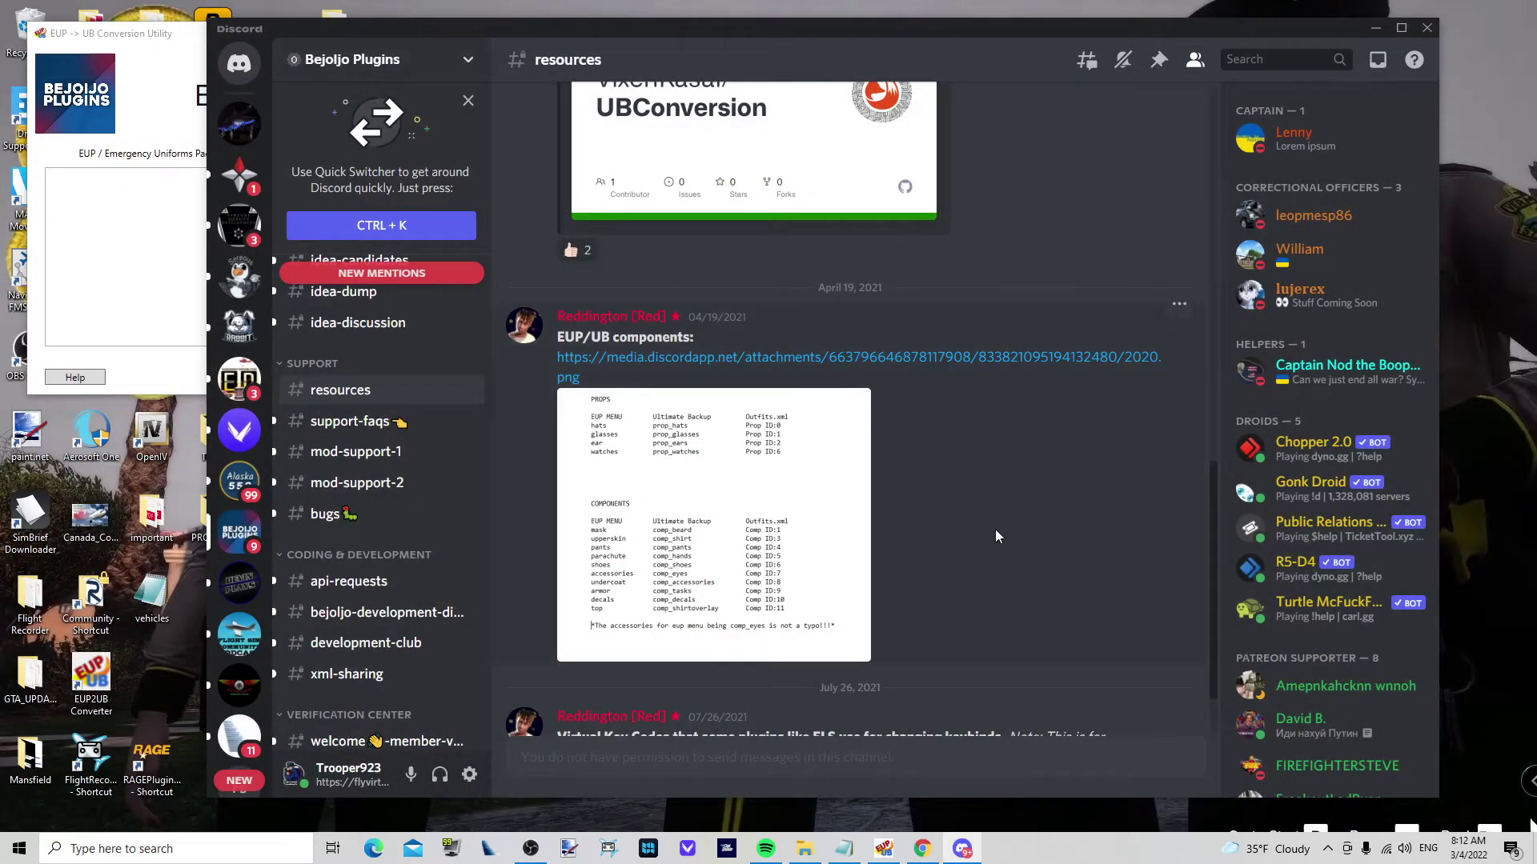
pyautogui.scroll(5, 996, 530)
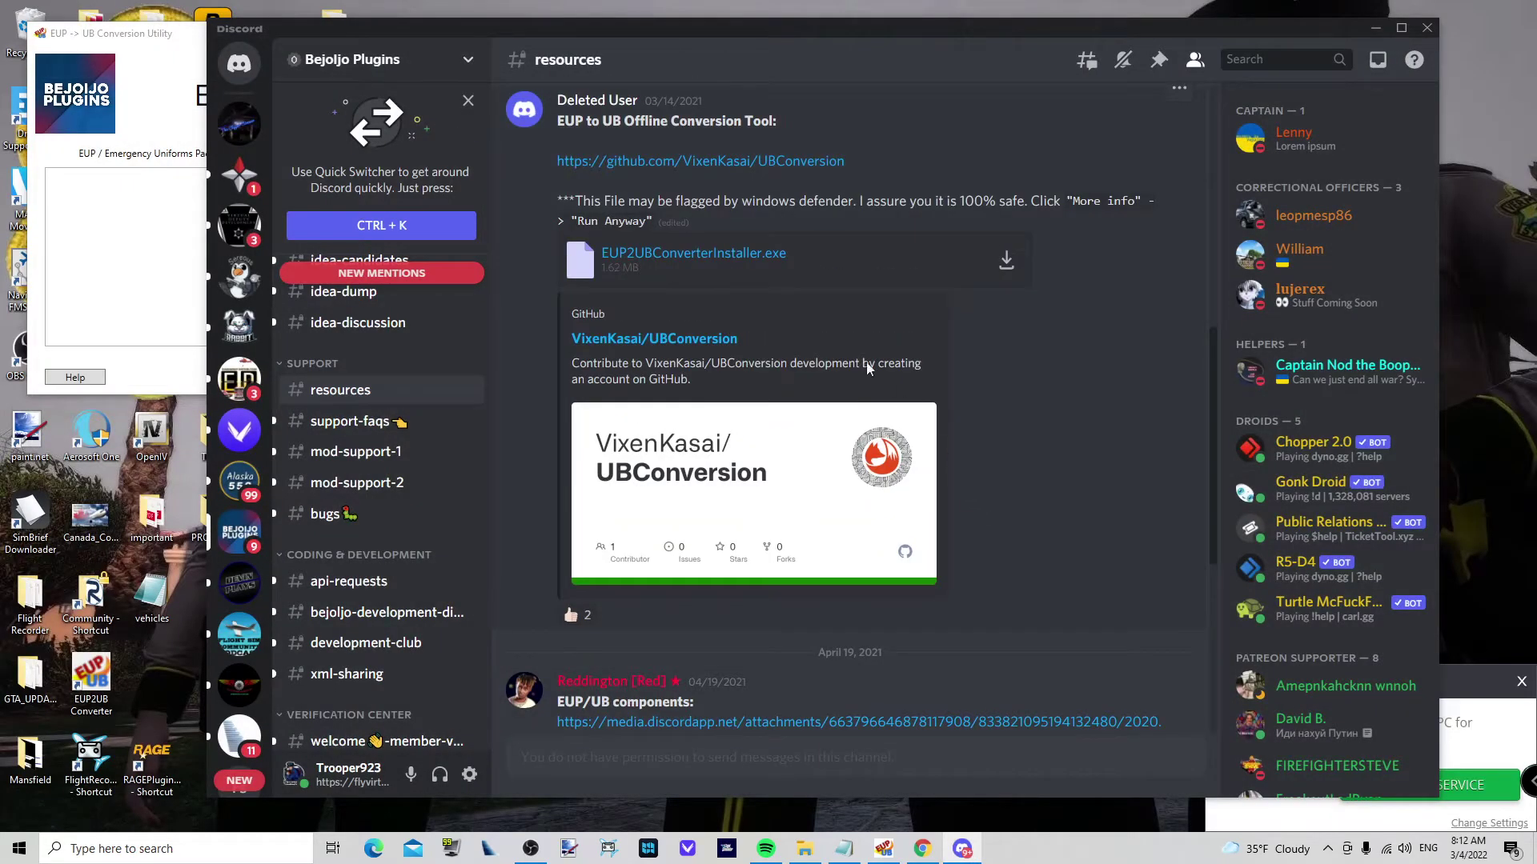
pyautogui.click(726, 254)
pyautogui.click(1375, 29)
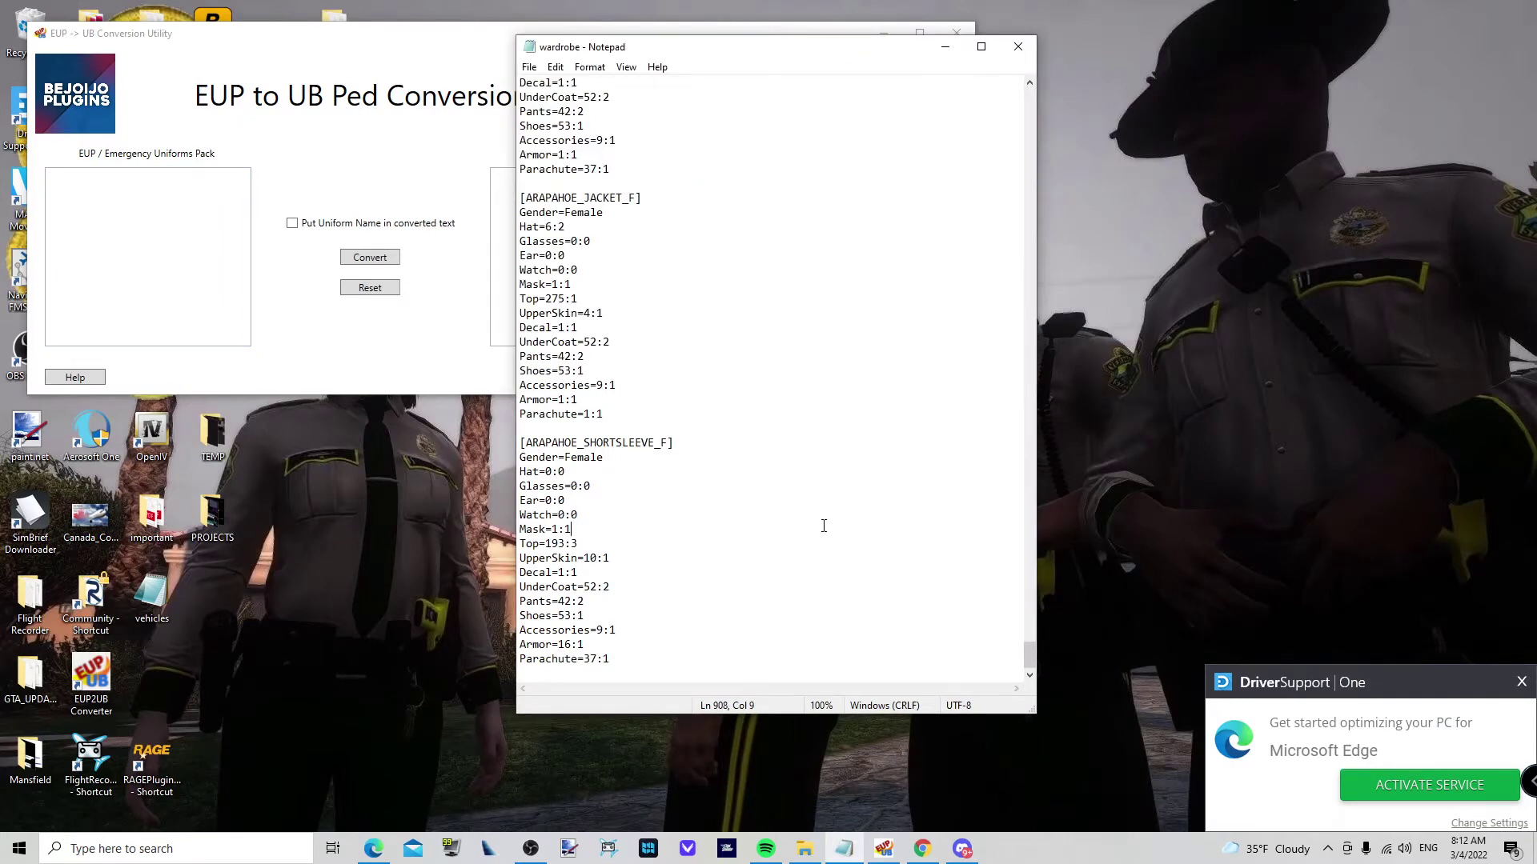
# Scroll up in wardrobe.ini and select the whole [Arapahoe_LongSleeve] section
pyautogui.scroll(3, 823, 525)
pyautogui.scroll(2, 823, 523)
pyautogui.scroll(4, 823, 522)
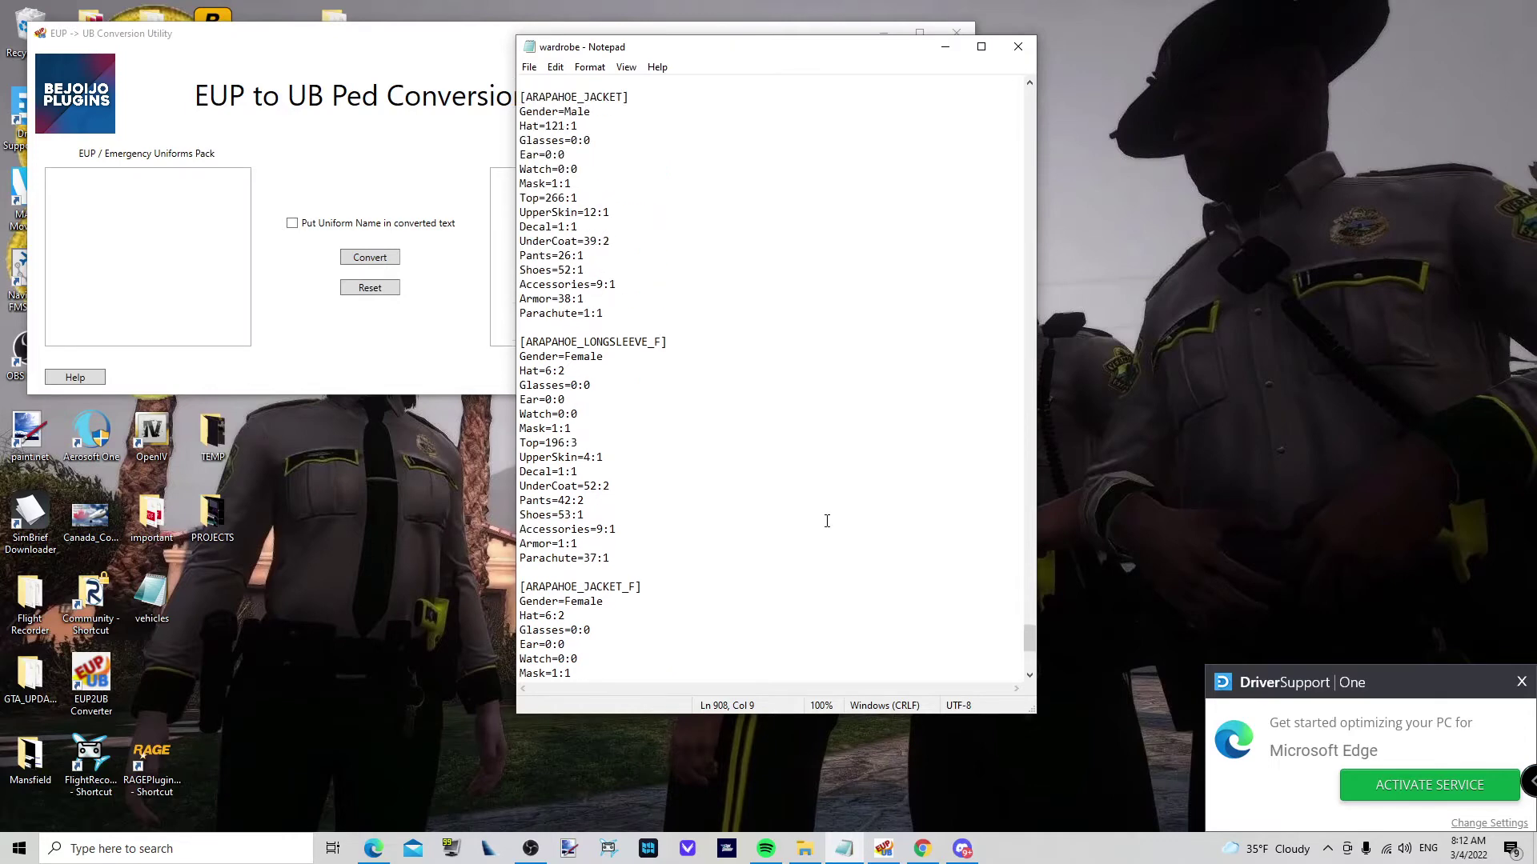
pyautogui.scroll(5, 829, 521)
pyautogui.scroll(2, 829, 521)
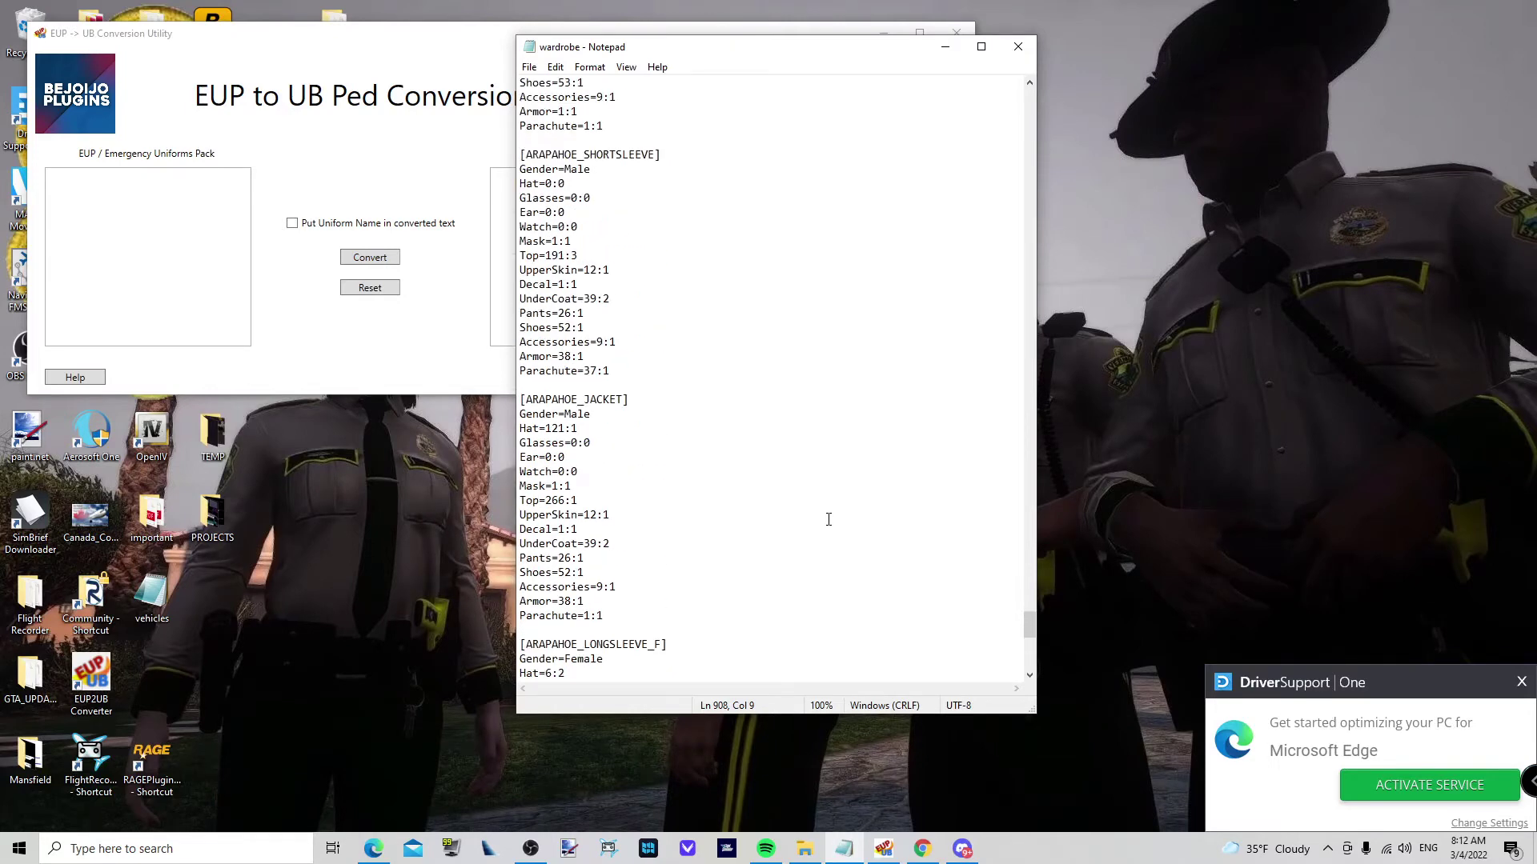
pyautogui.scroll(6, 828, 518)
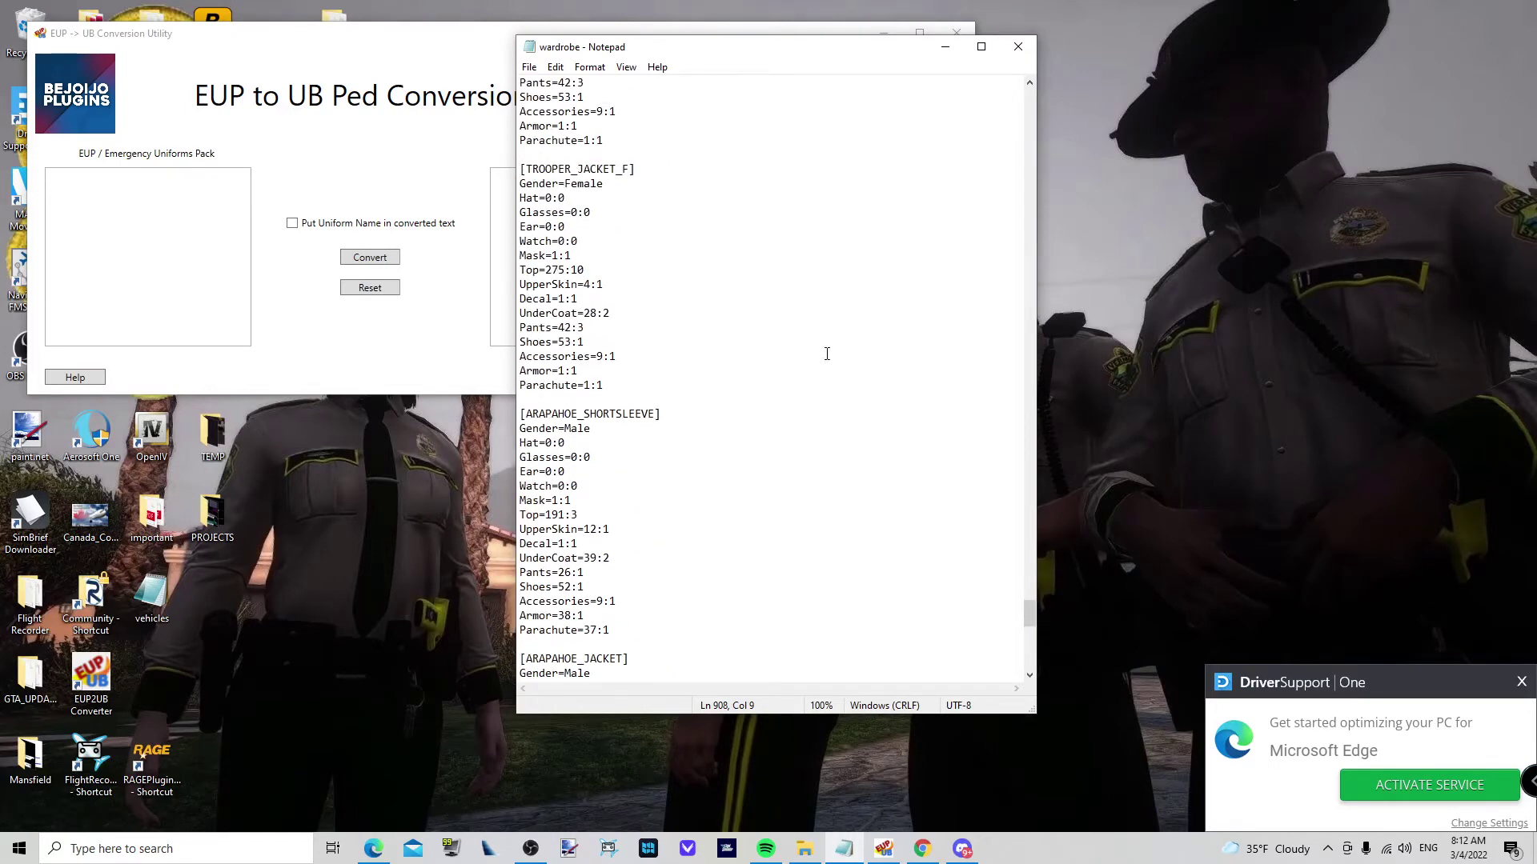
pyautogui.scroll(-2, 827, 354)
pyautogui.scroll(3, 827, 377)
pyautogui.scroll(6, 827, 377)
pyautogui.scroll(4, 829, 380)
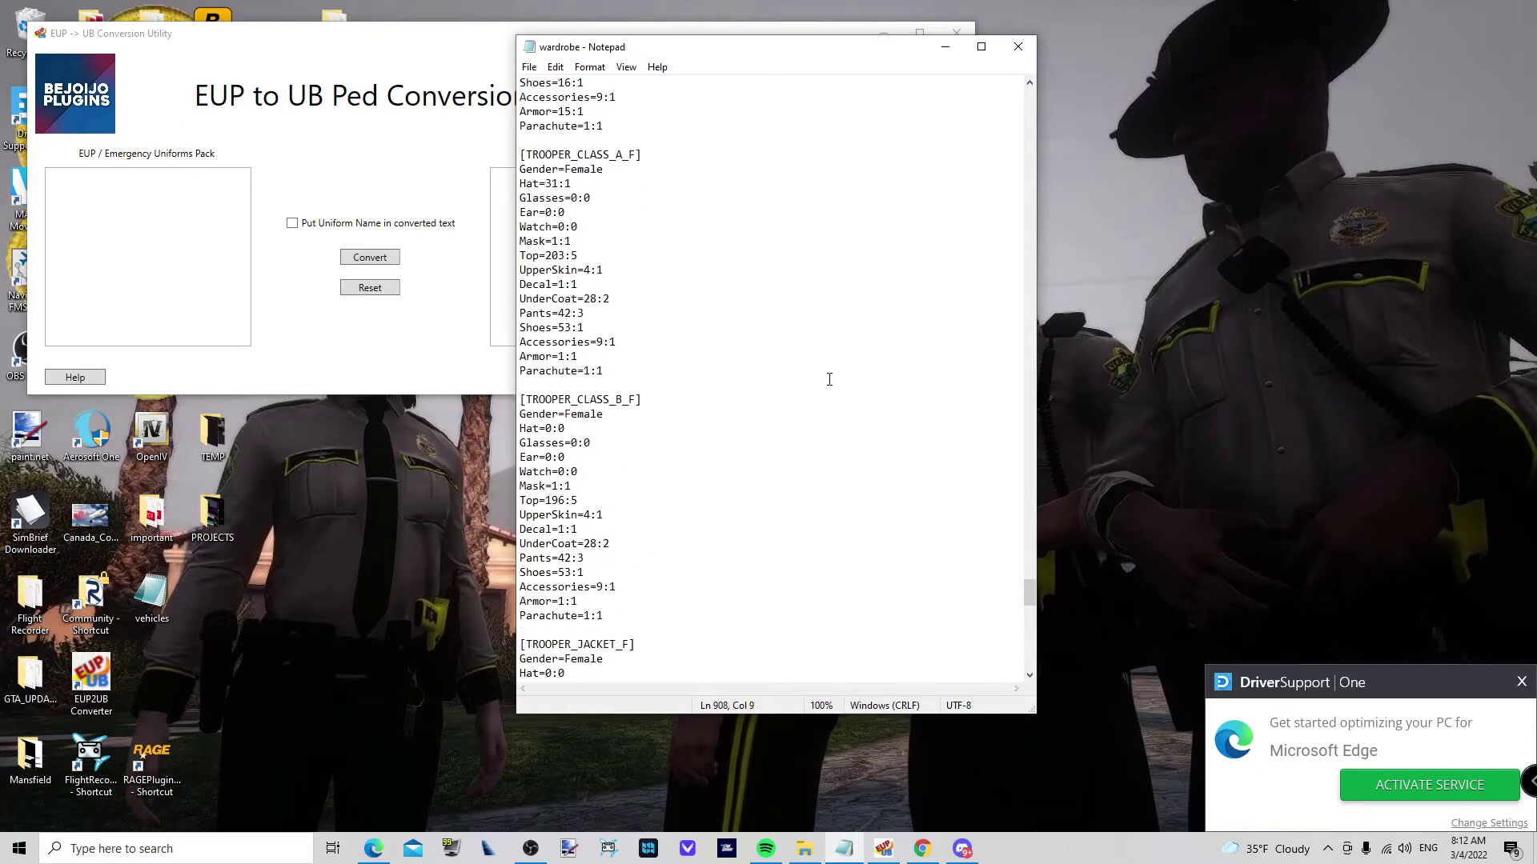
pyautogui.scroll(2, 829, 380)
pyautogui.scroll(5, 829, 380)
pyautogui.scroll(2, 829, 379)
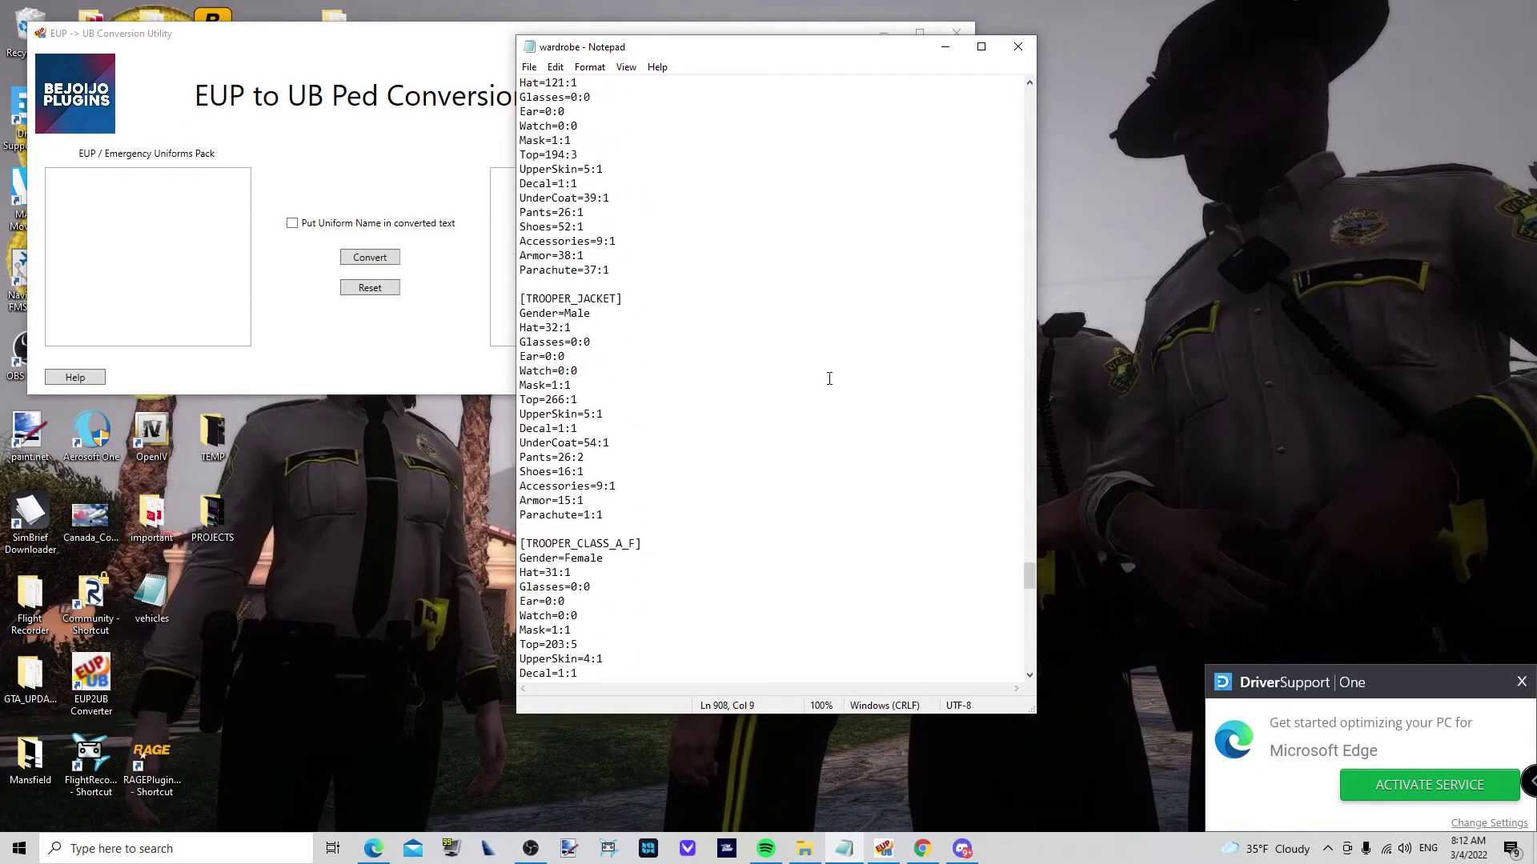
pyautogui.scroll(6, 829, 379)
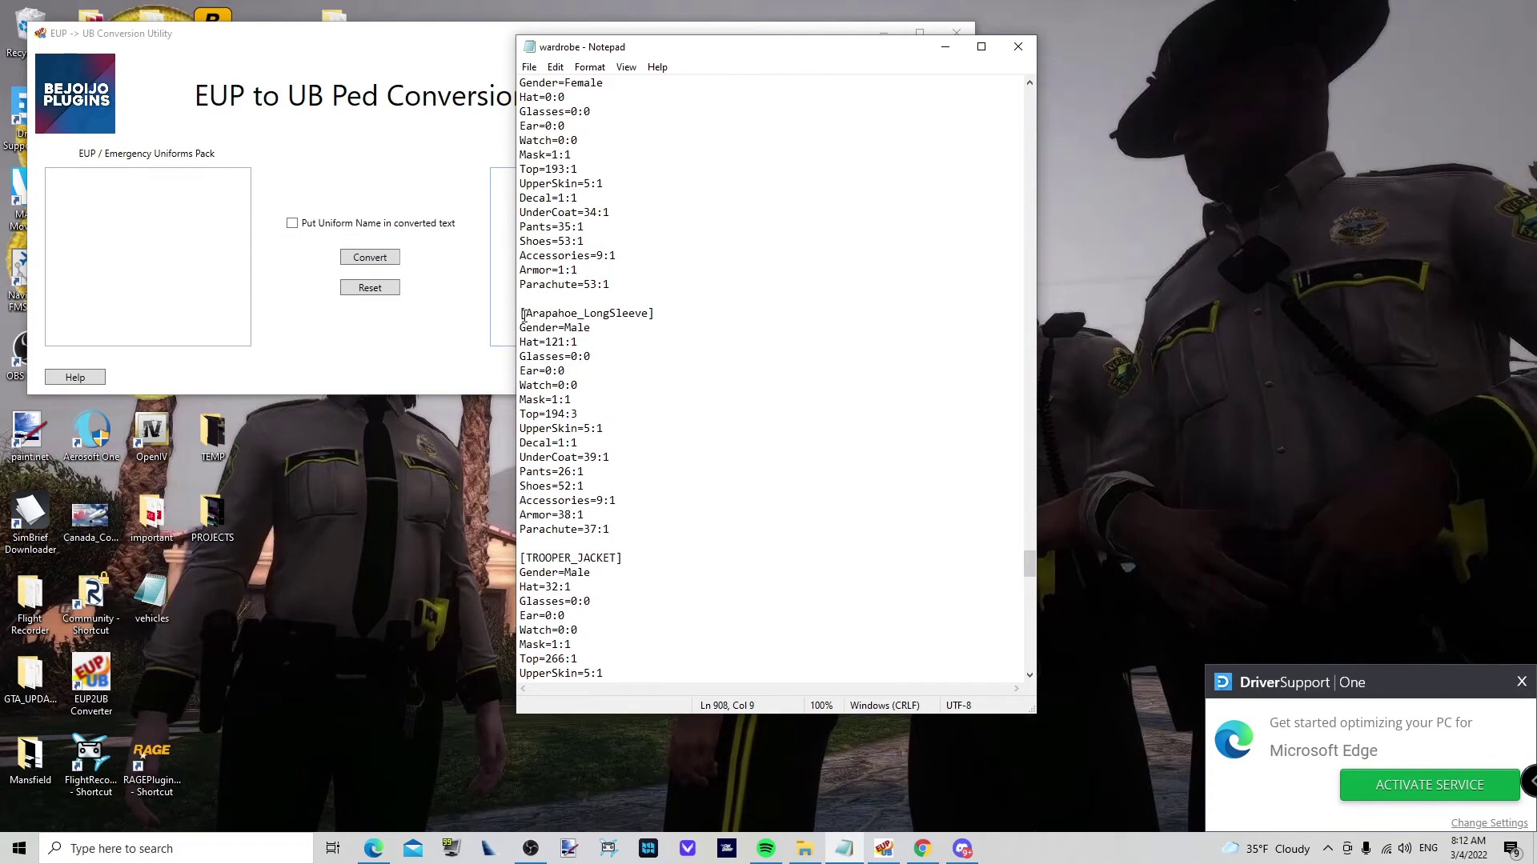
pyautogui.moveTo(520, 312)
pyautogui.mouseDown()
pyautogui.moveTo(864, 505)
pyautogui.moveTo(862, 527)
pyautogui.mouseUp()
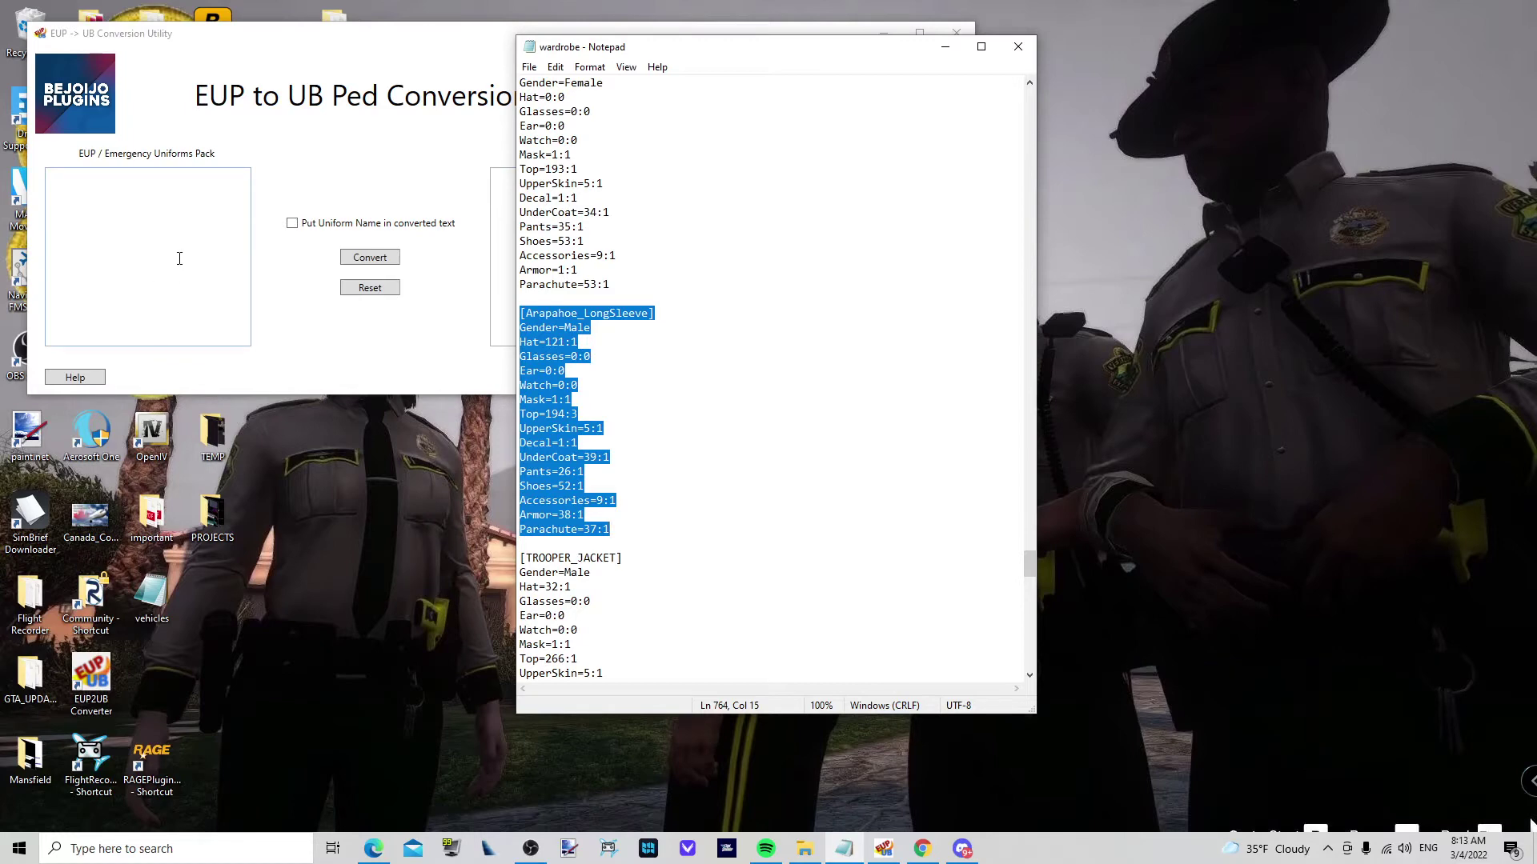
# Paste the Arapahoe_LongSleeve lines into the converter, convert, and select the UB Ped output
pyautogui.click(180, 257)
pyautogui.hotkey('ctrl', 'v')
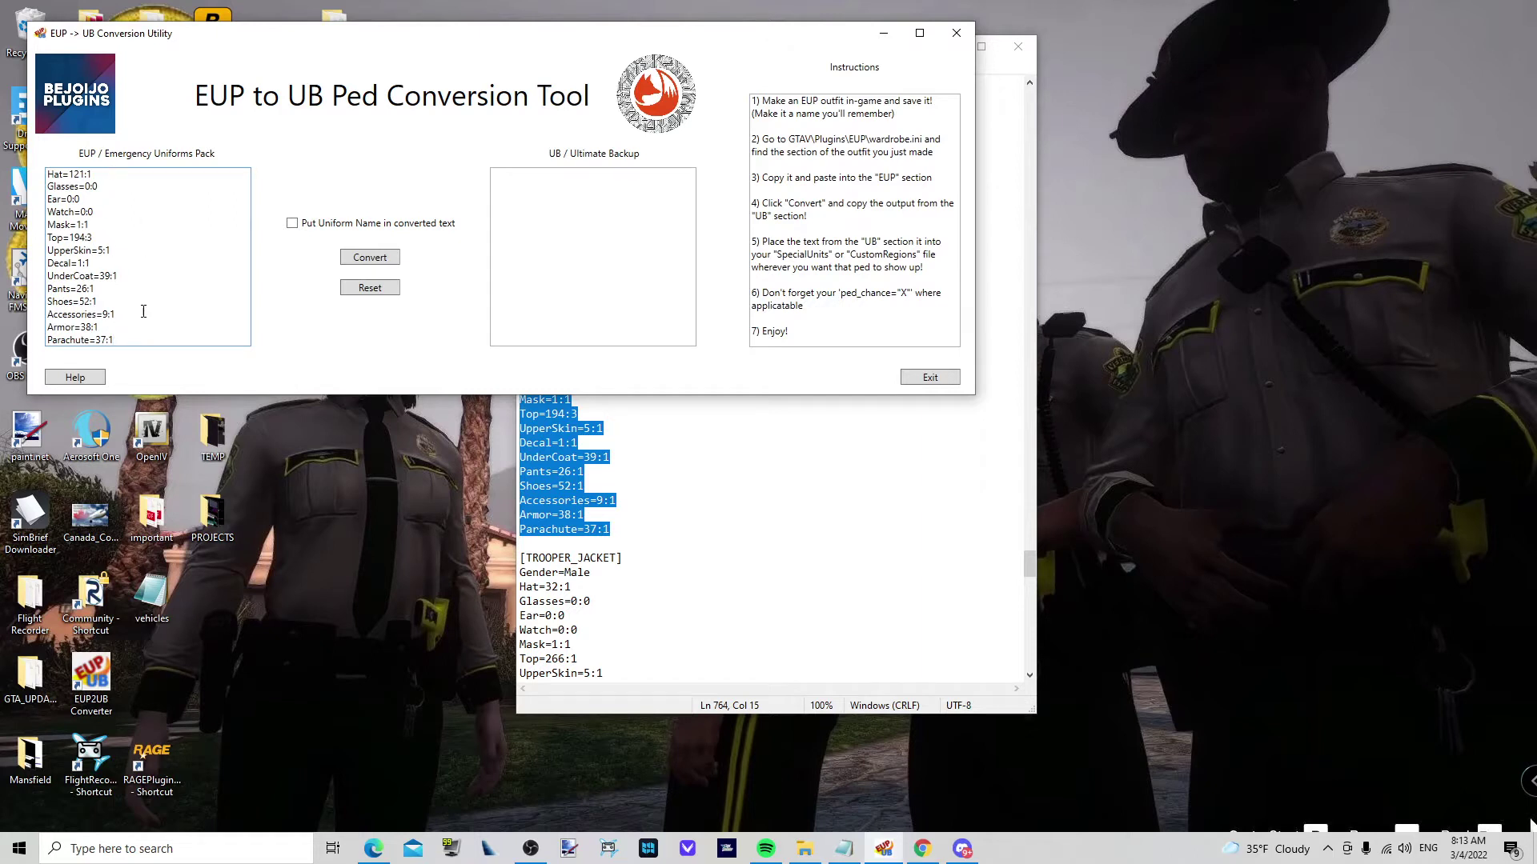
pyautogui.click(394, 257)
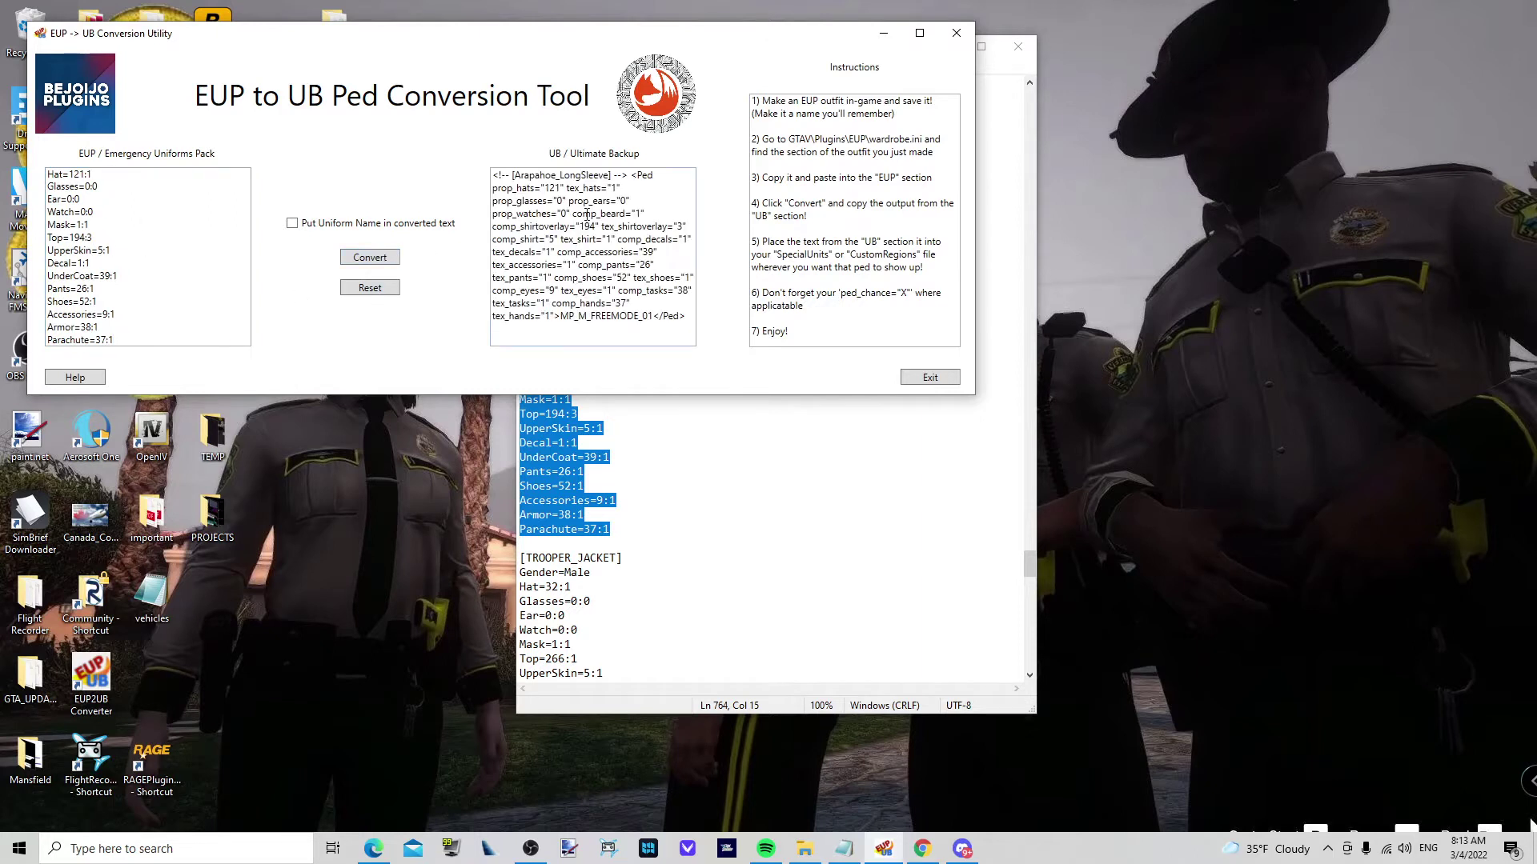
pyautogui.click(585, 215)
pyautogui.hotkey('ctrl', 'a')
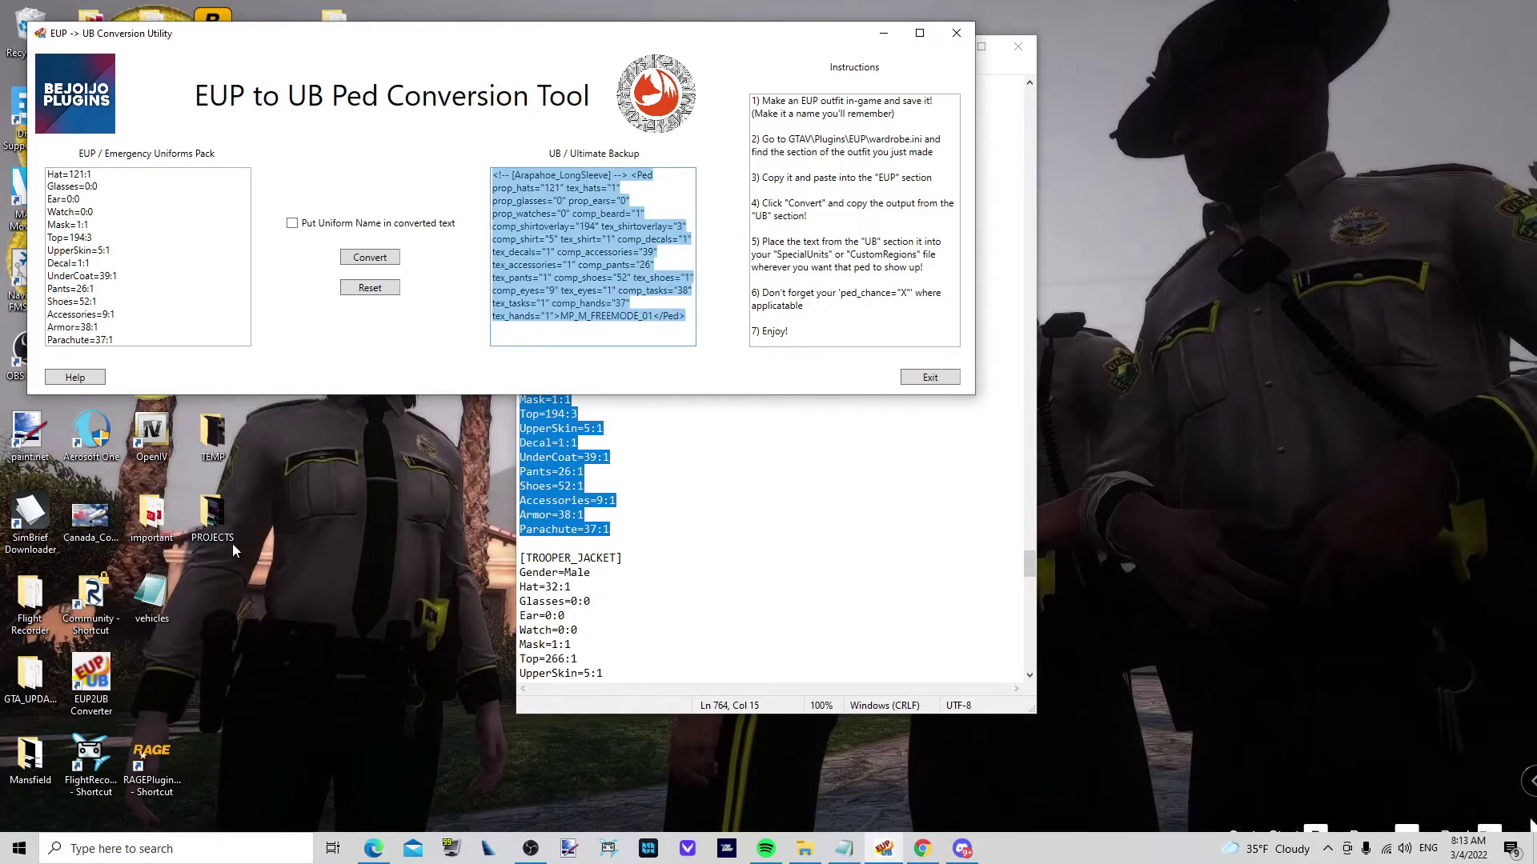
pyautogui.moveTo(375, 42); pyautogui.dragTo(569, 52)
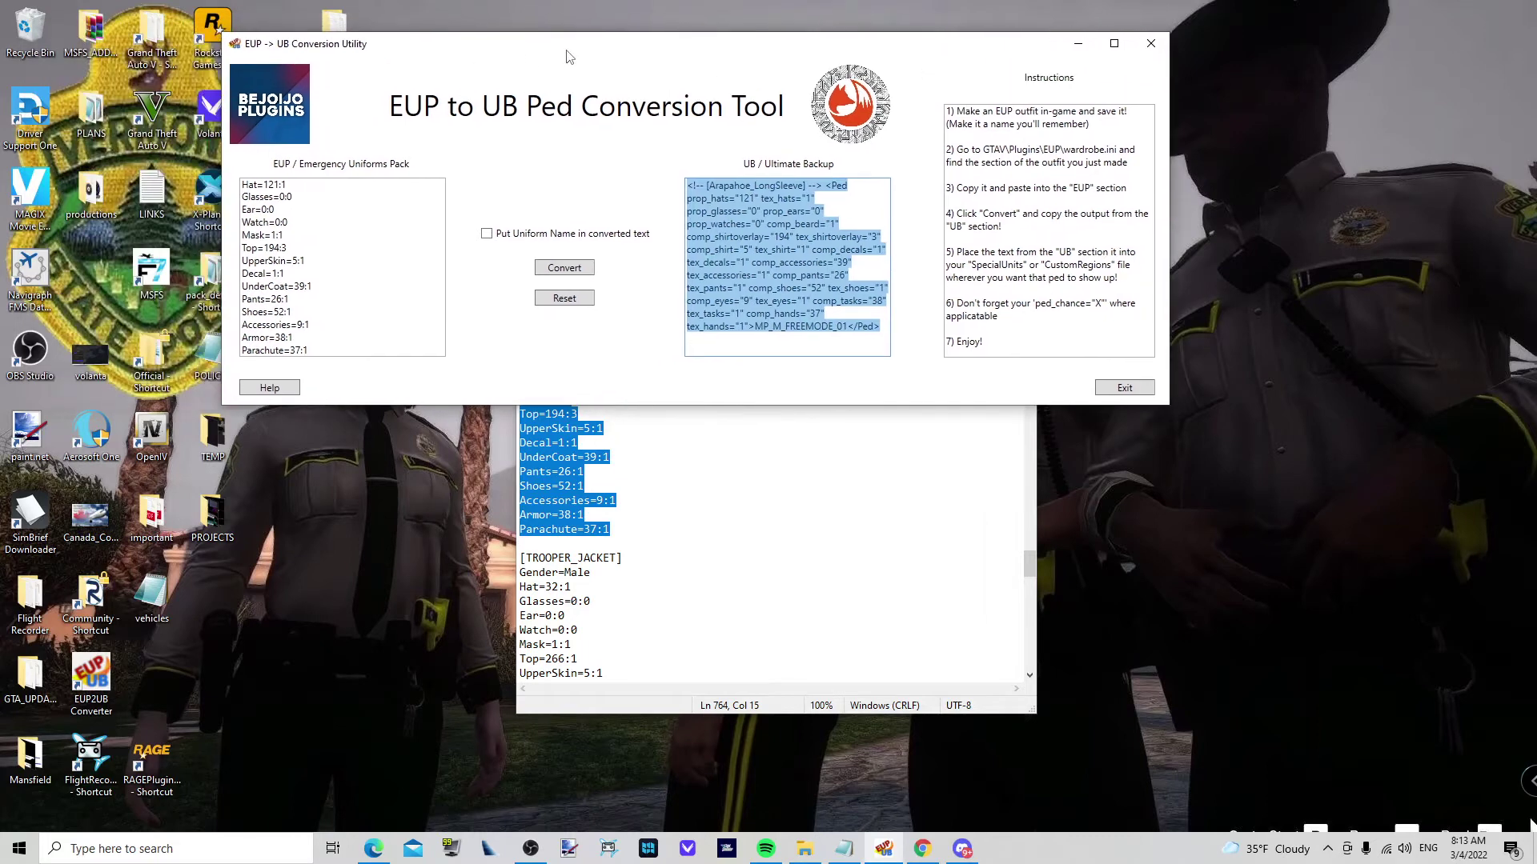
# Launch OpenIV for GTA V Windows and browse to plugins\LSPDFR\UltimateBackup
pyautogui.doubleClick(163, 457)
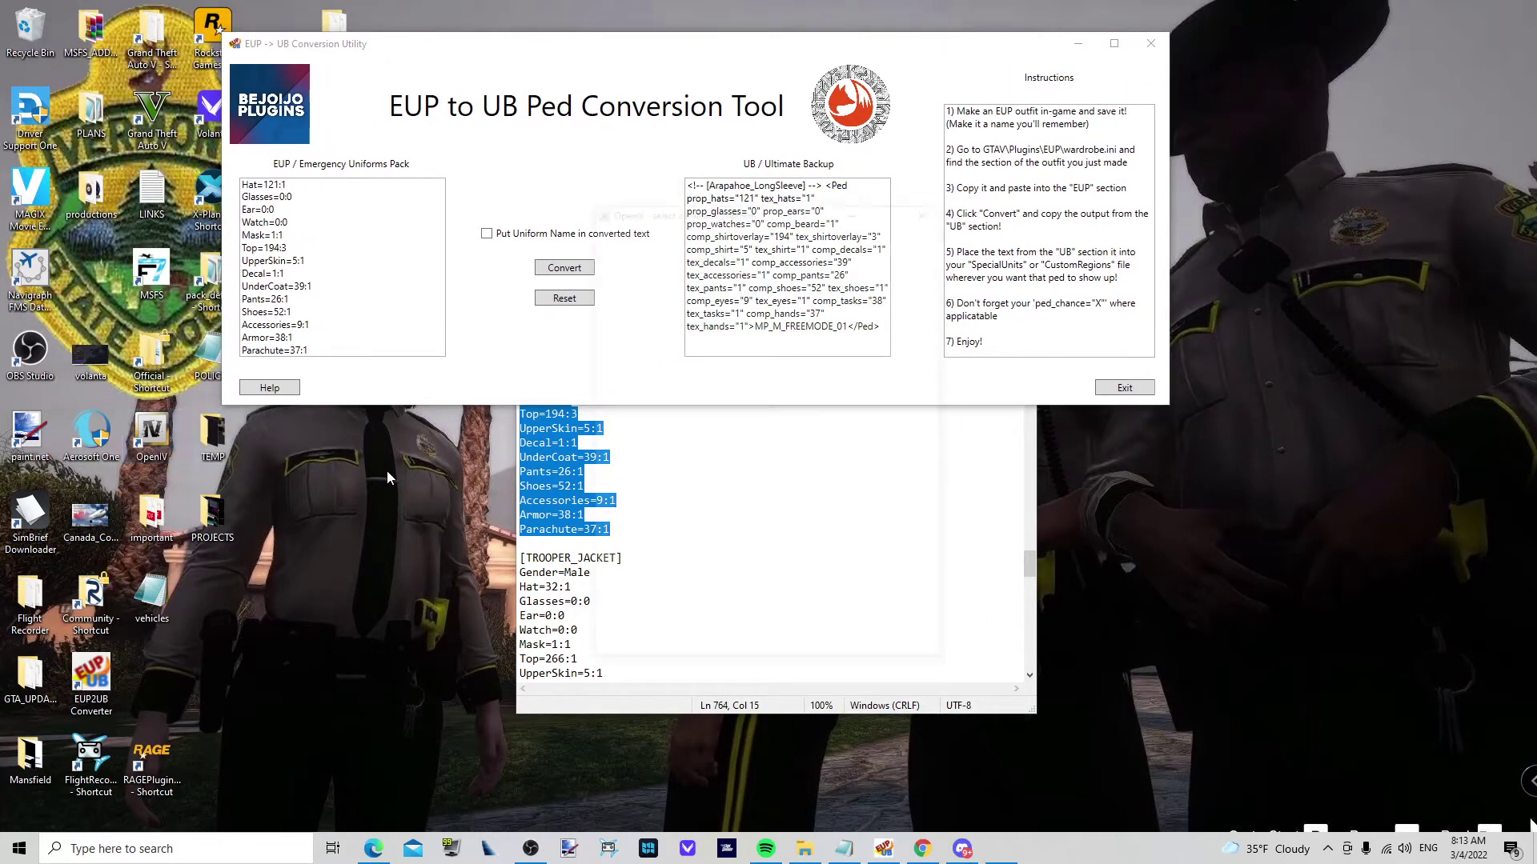
pyautogui.click(682, 450)
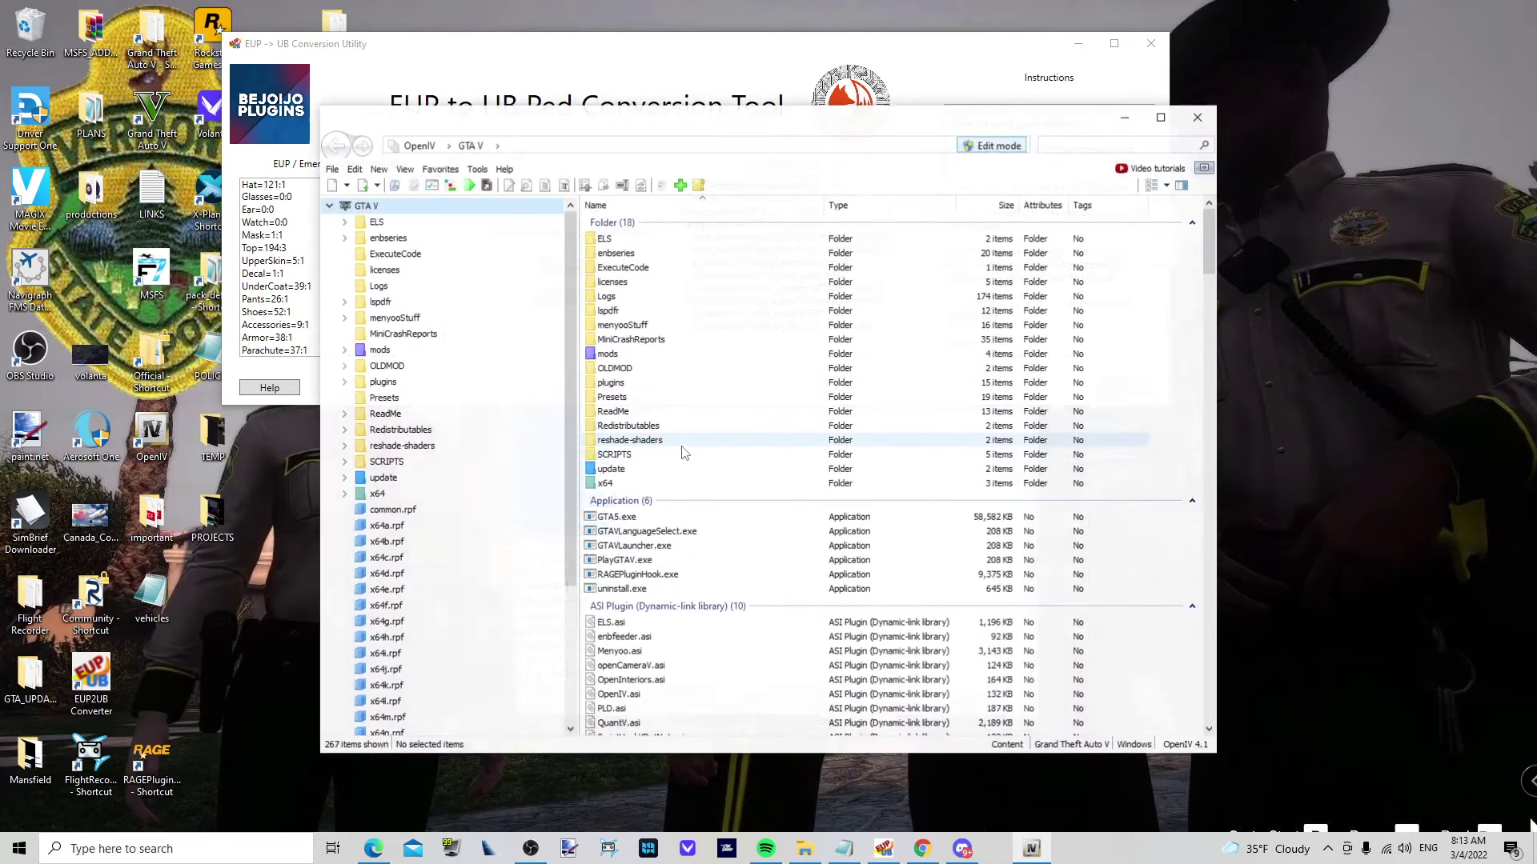
pyautogui.moveTo(576, 117)
pyautogui.mouseDown()
pyautogui.moveTo(601, 81)
pyautogui.moveTo(595, 24)
pyautogui.mouseUp()
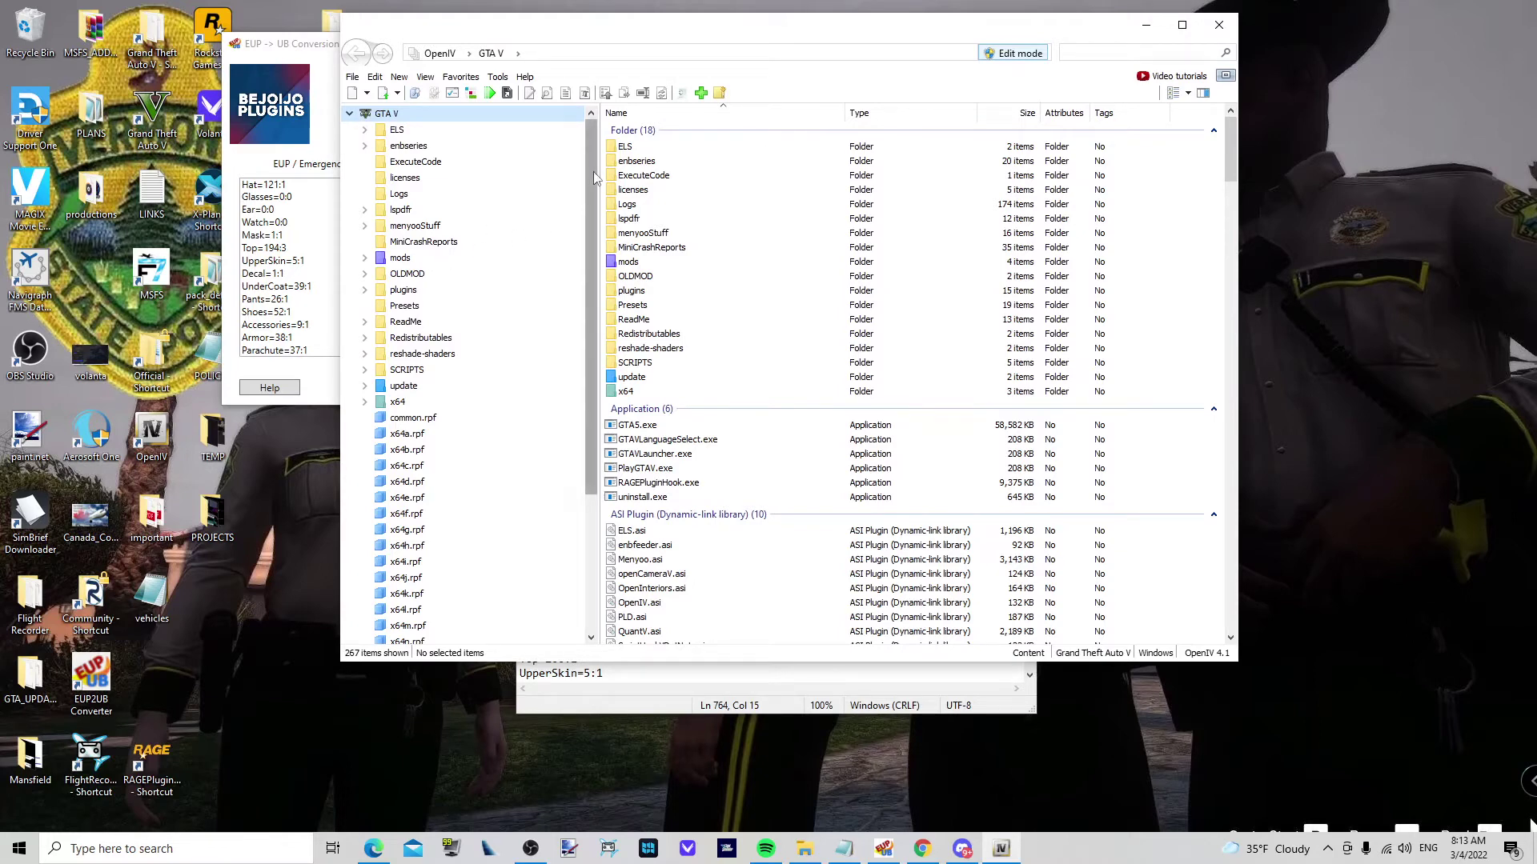
pyautogui.moveTo(593, 176); pyautogui.dragTo(593, 180)
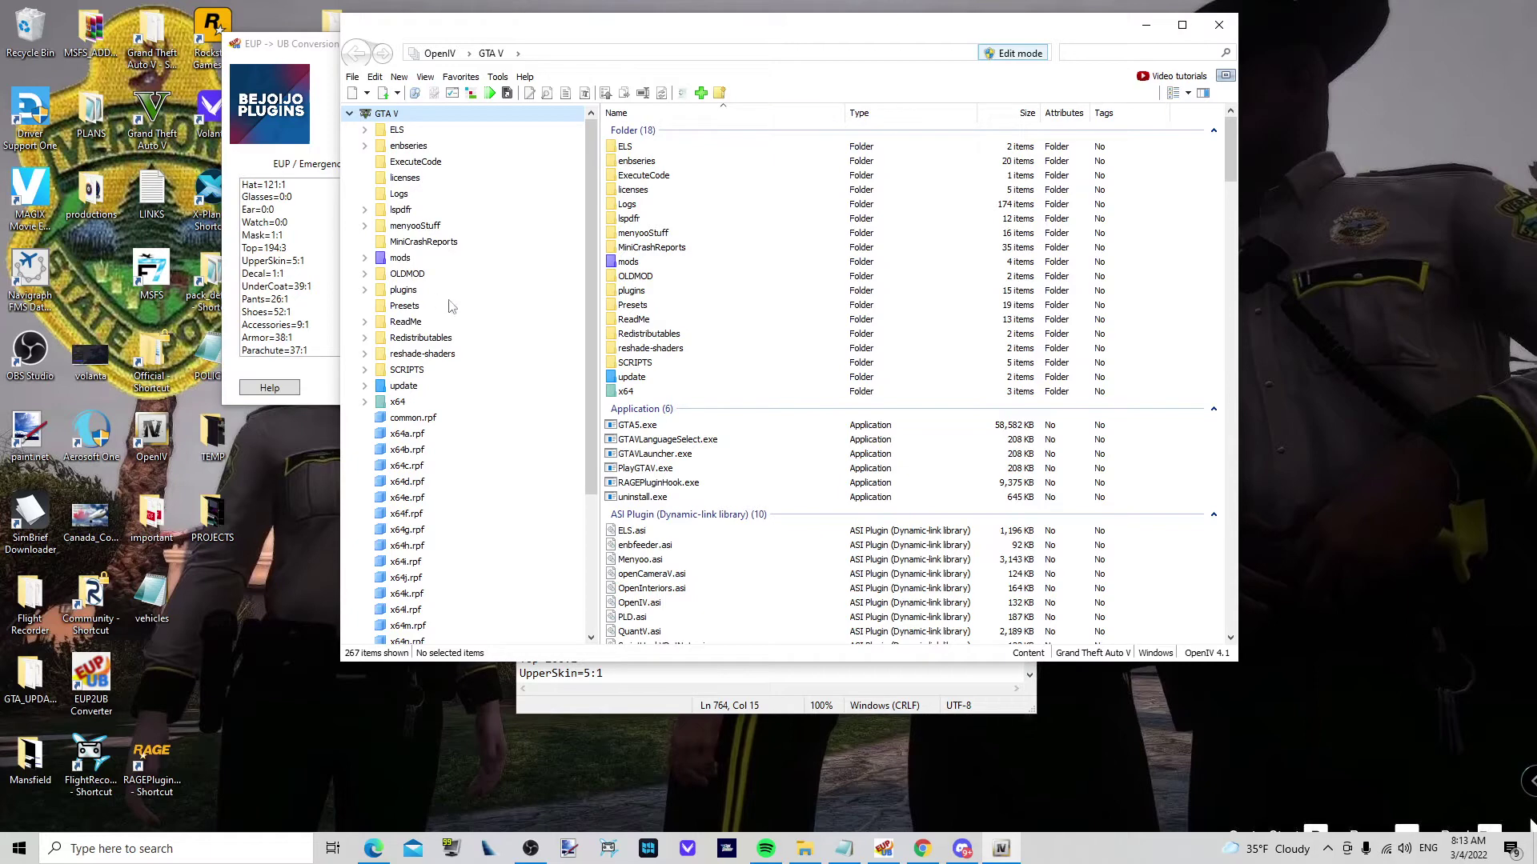
pyautogui.click(404, 292)
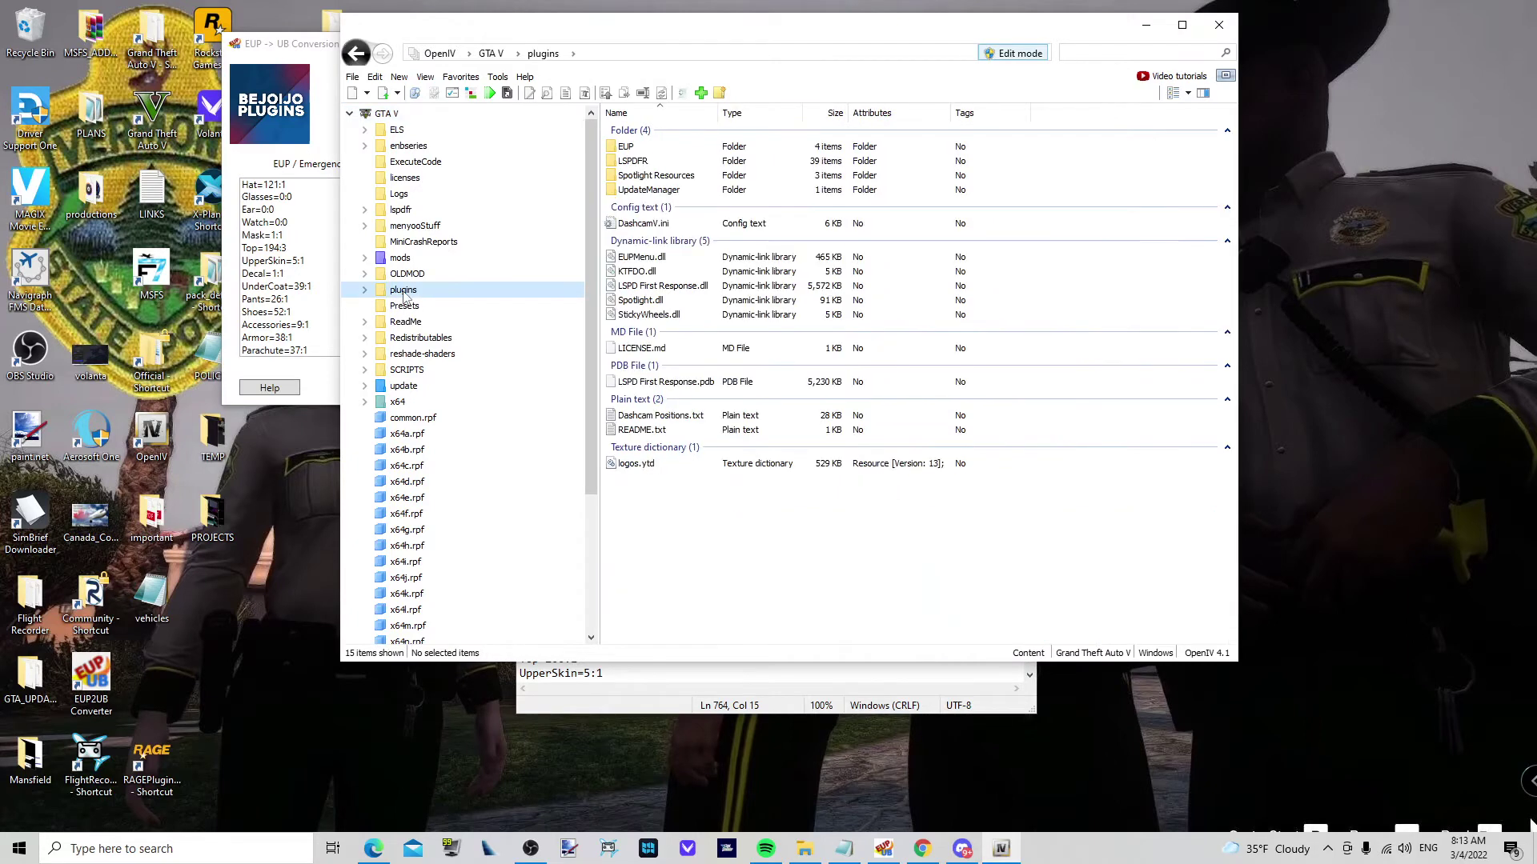
pyautogui.doubleClick(673, 165)
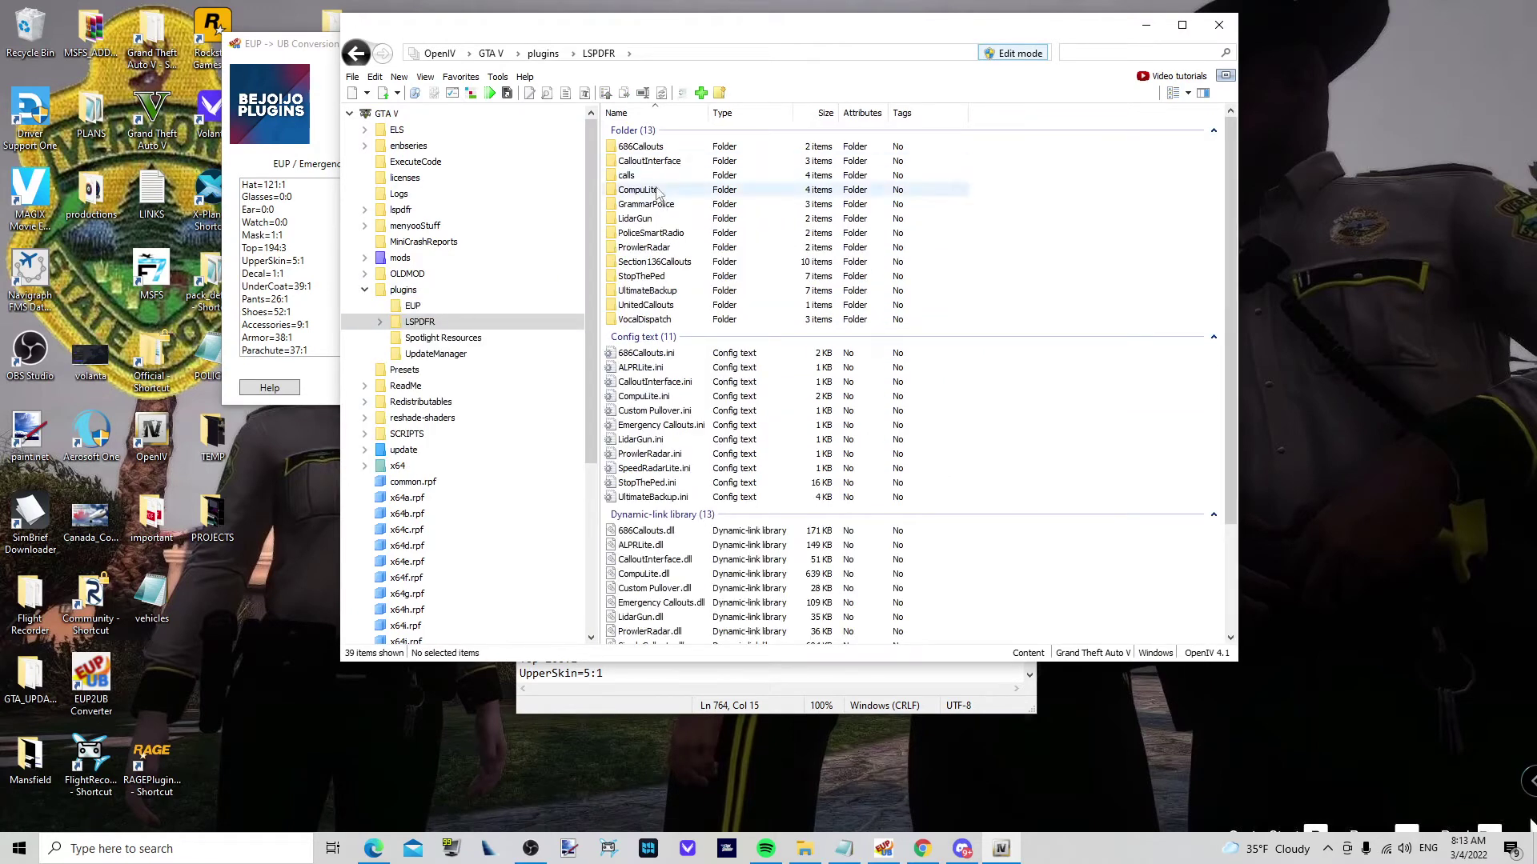
pyautogui.doubleClick(652, 291)
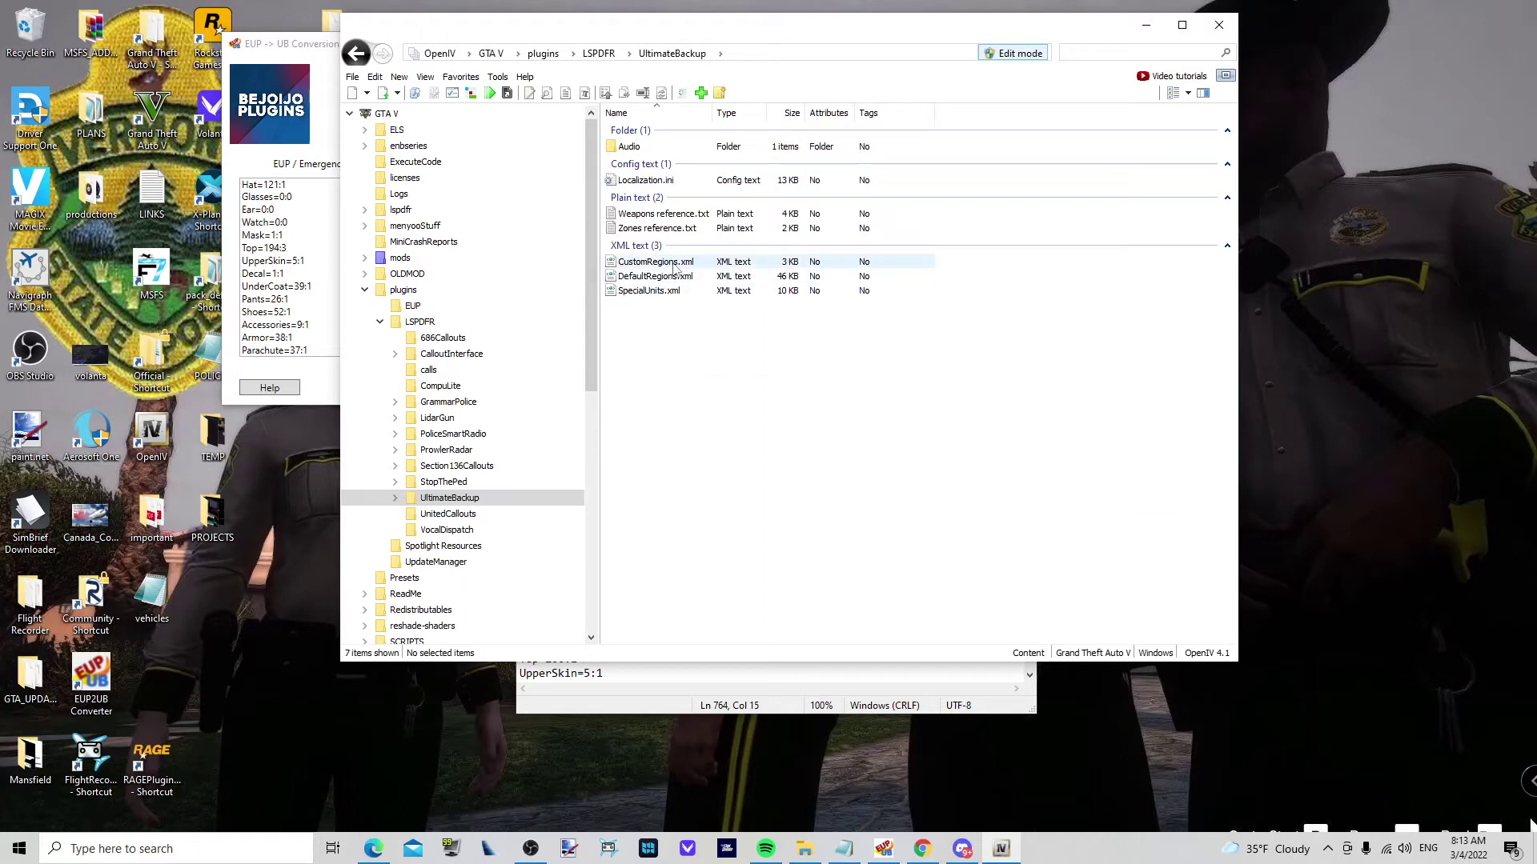
pyautogui.click(675, 265)
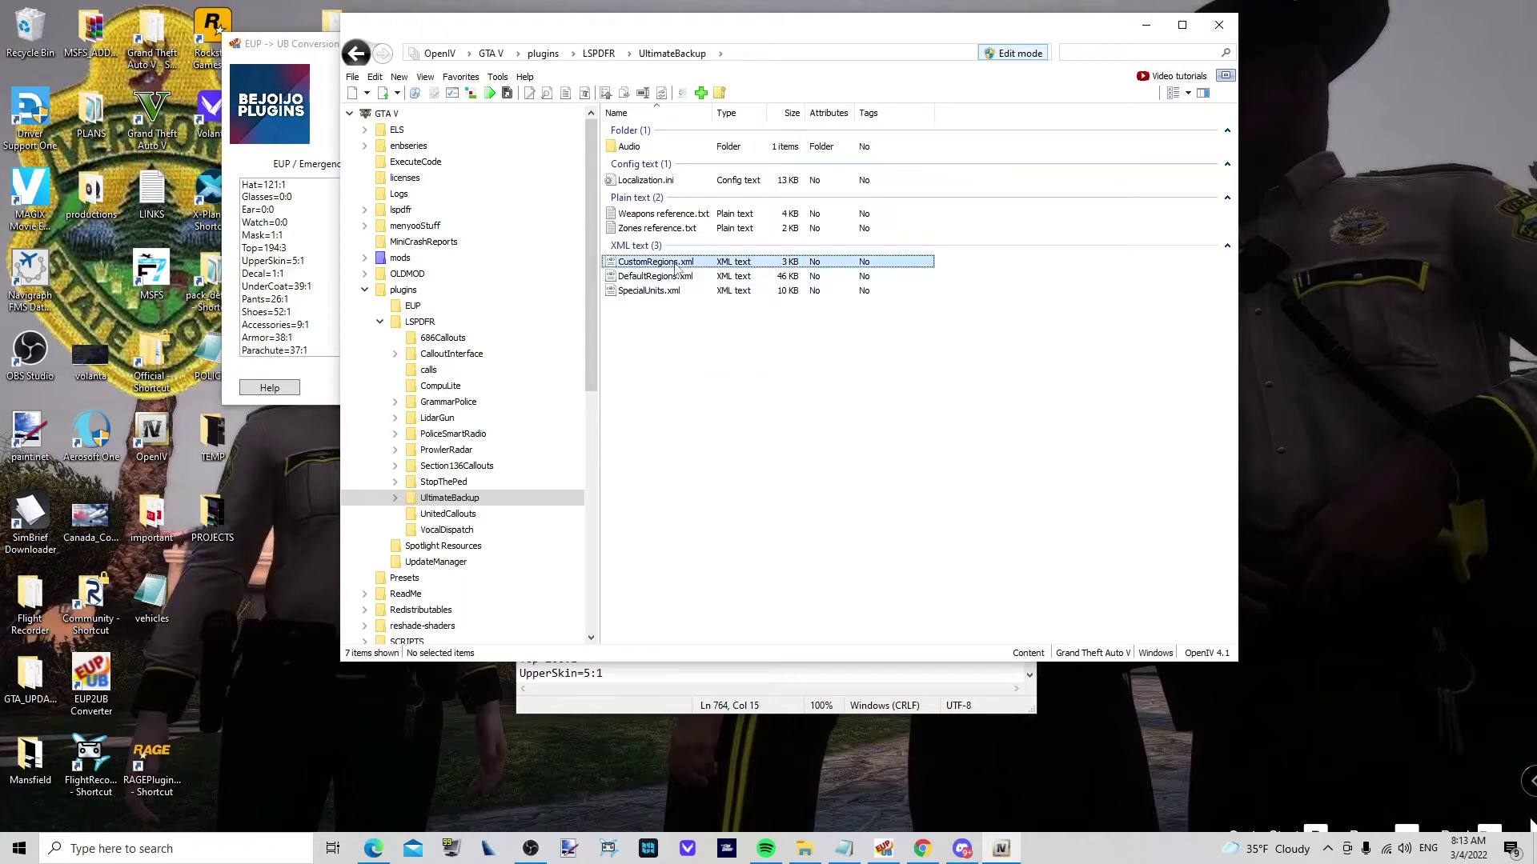
pyautogui.rightClick(675, 267)
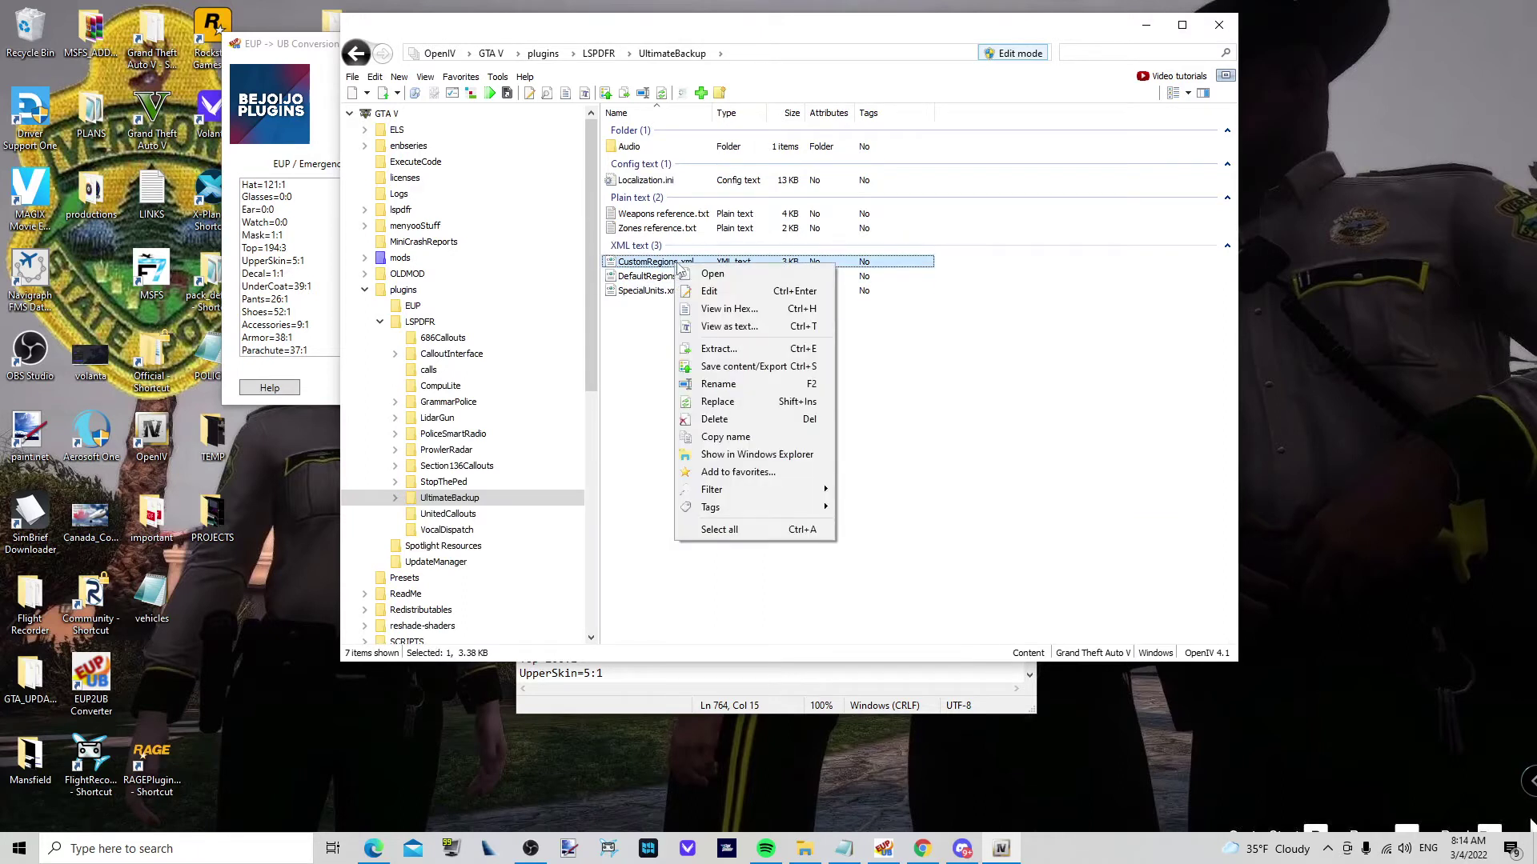
pyautogui.click(730, 289)
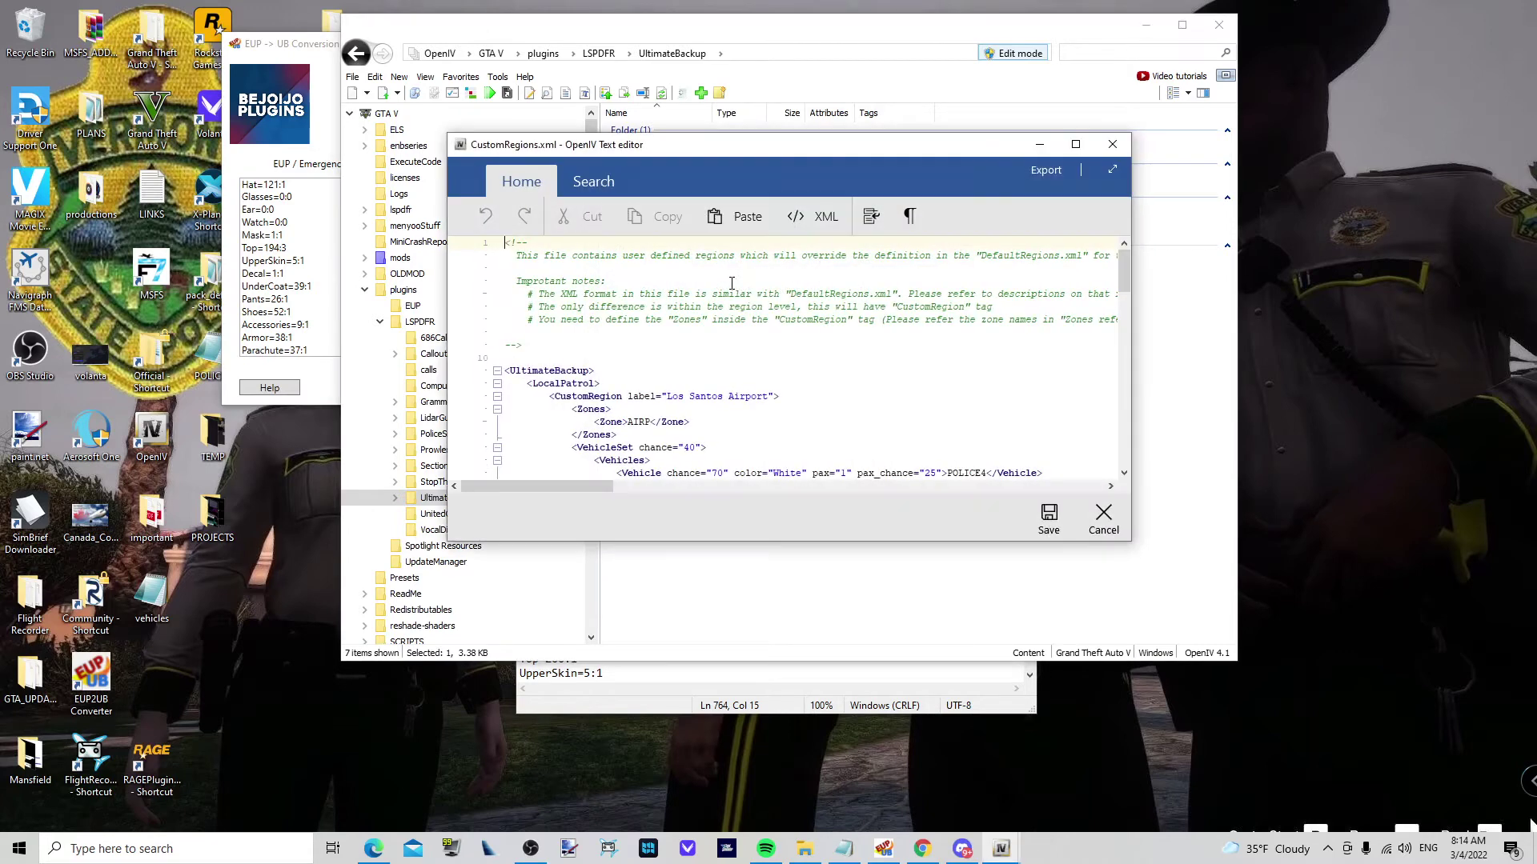
pyautogui.scroll(-3, 920, 359)
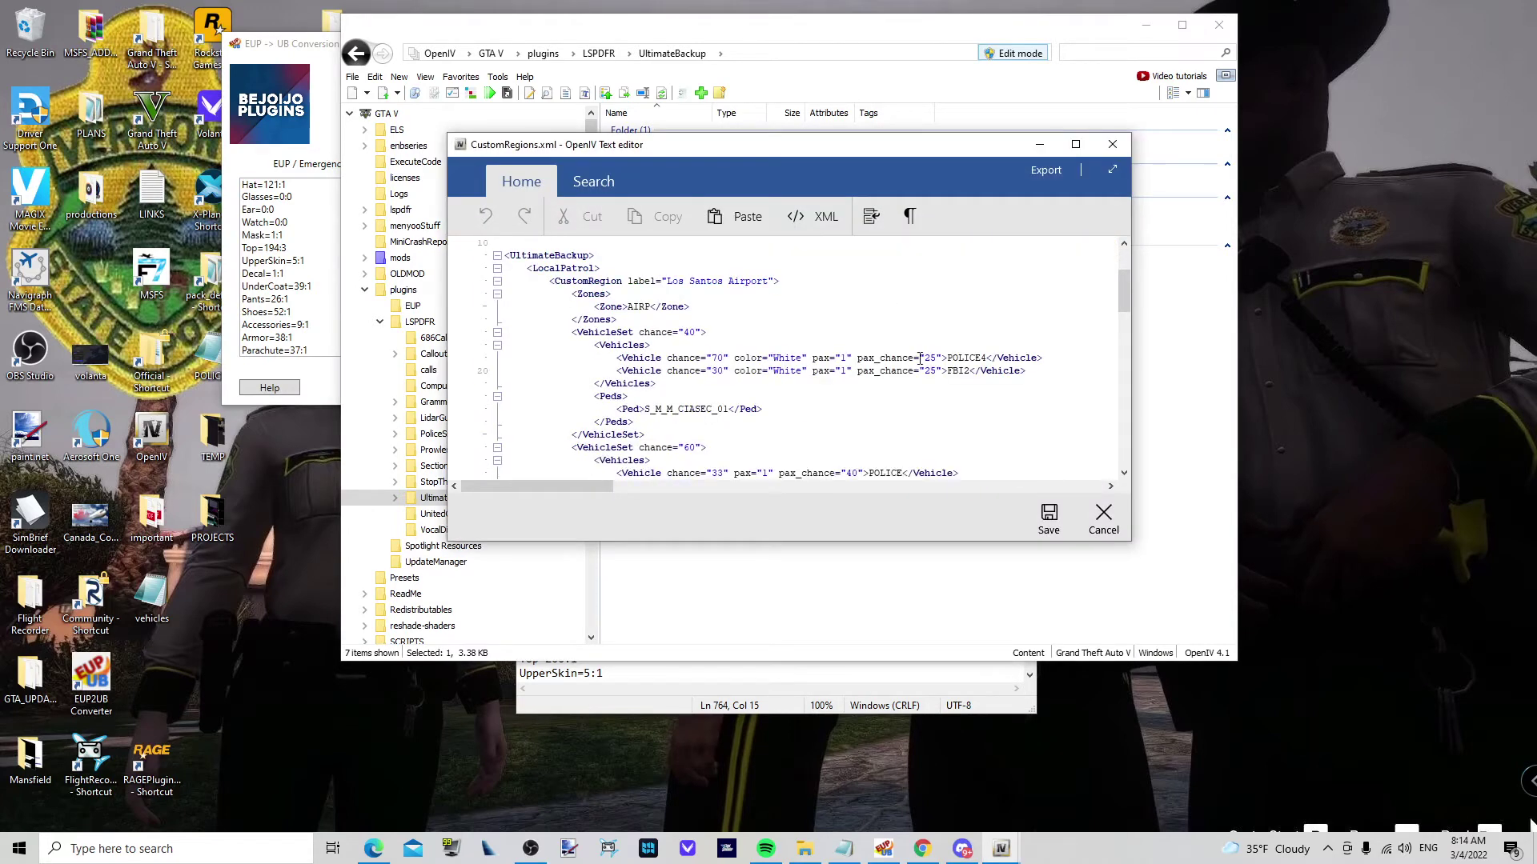
pyautogui.scroll(-3, 803, 358)
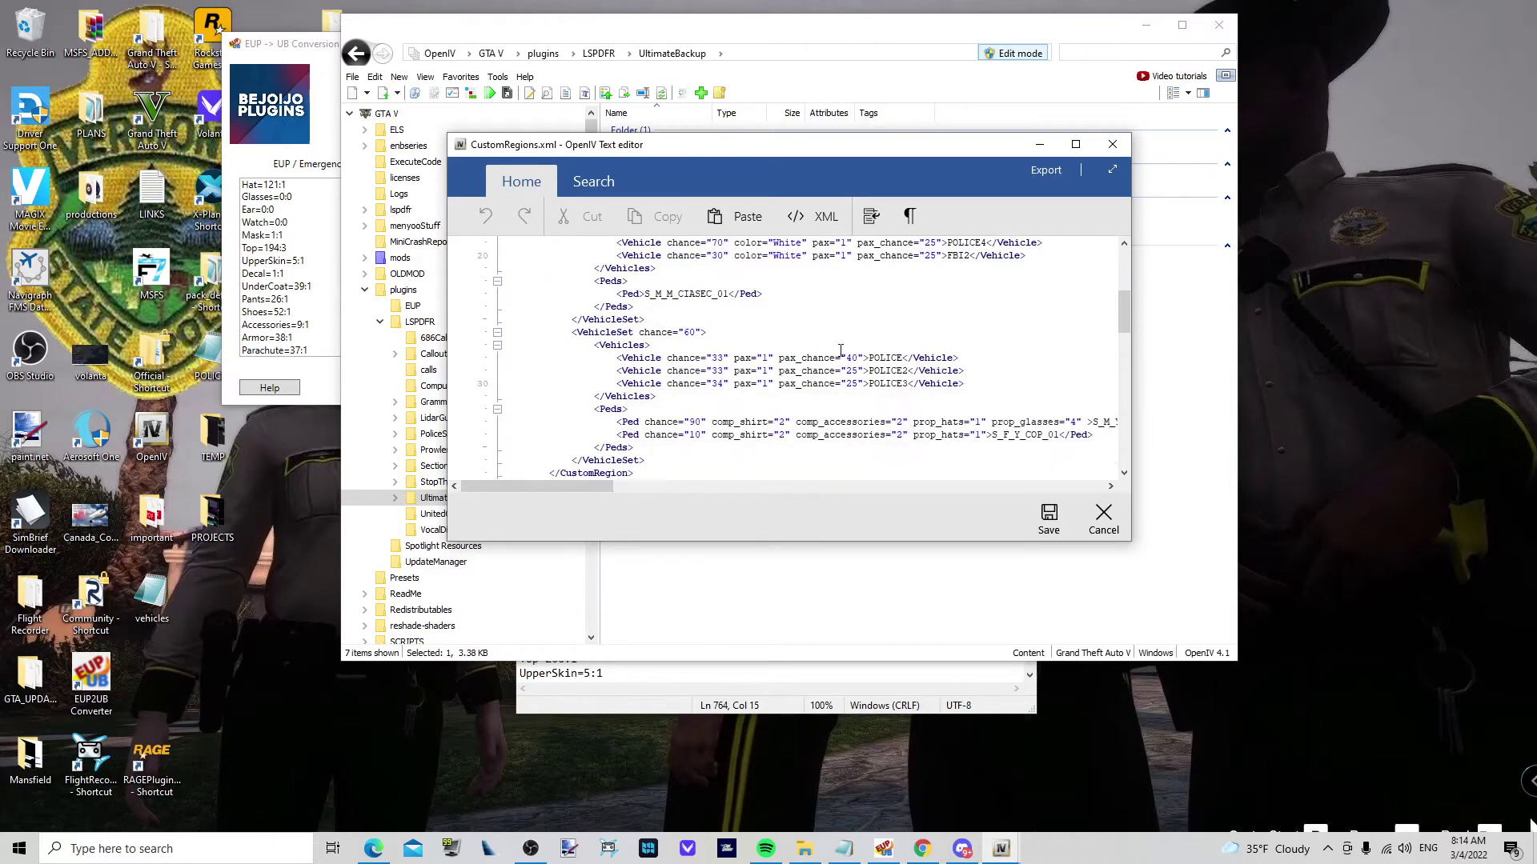
pyautogui.scroll(-3, 836, 350)
pyautogui.scroll(-3, 836, 351)
pyautogui.scroll(-2, 835, 351)
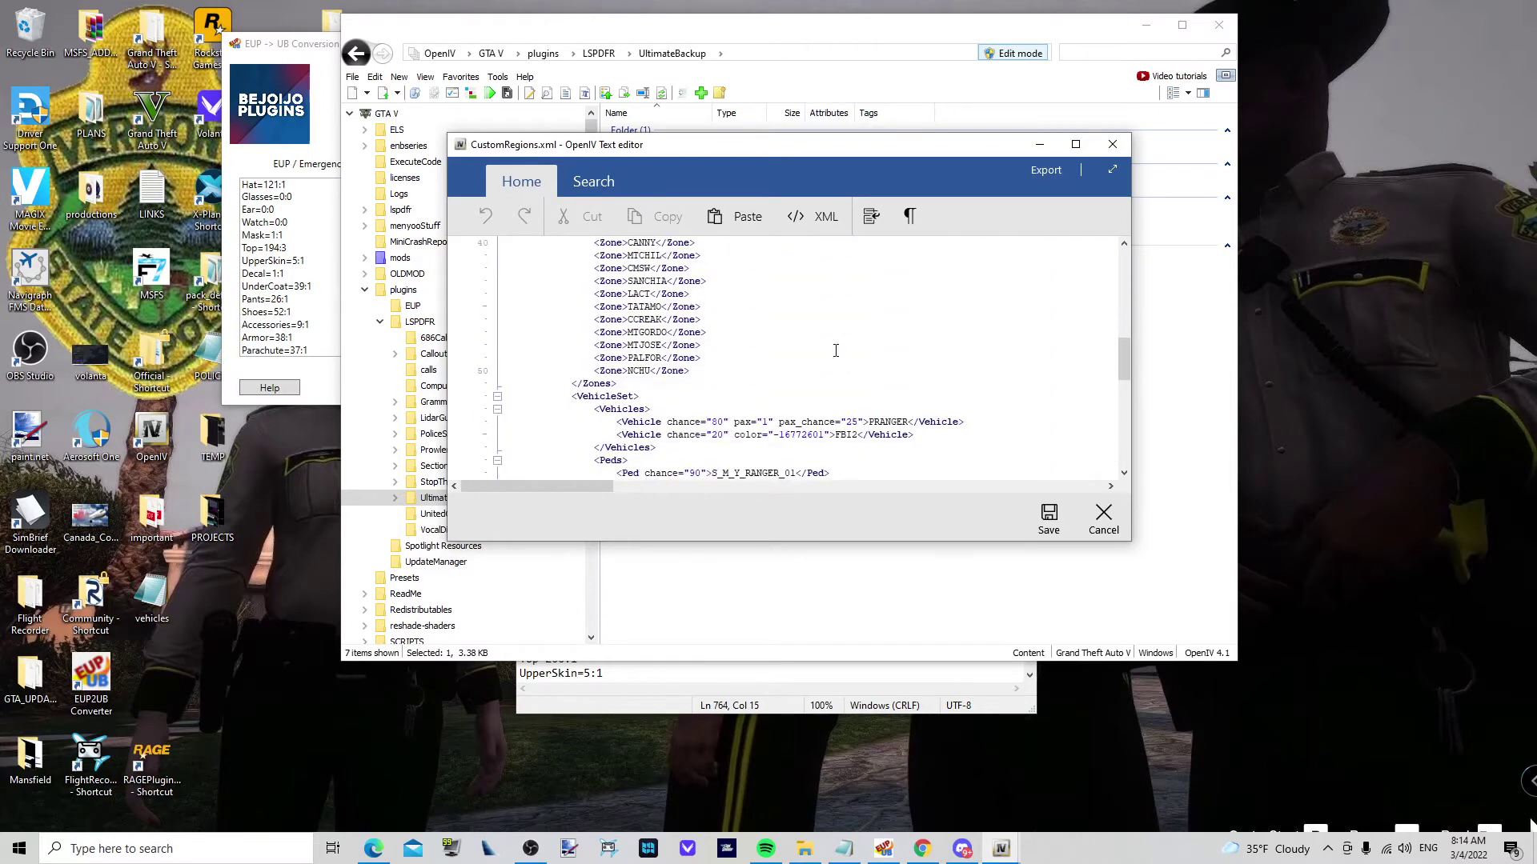
pyautogui.scroll(-3, 835, 350)
pyautogui.scroll(-3, 835, 350)
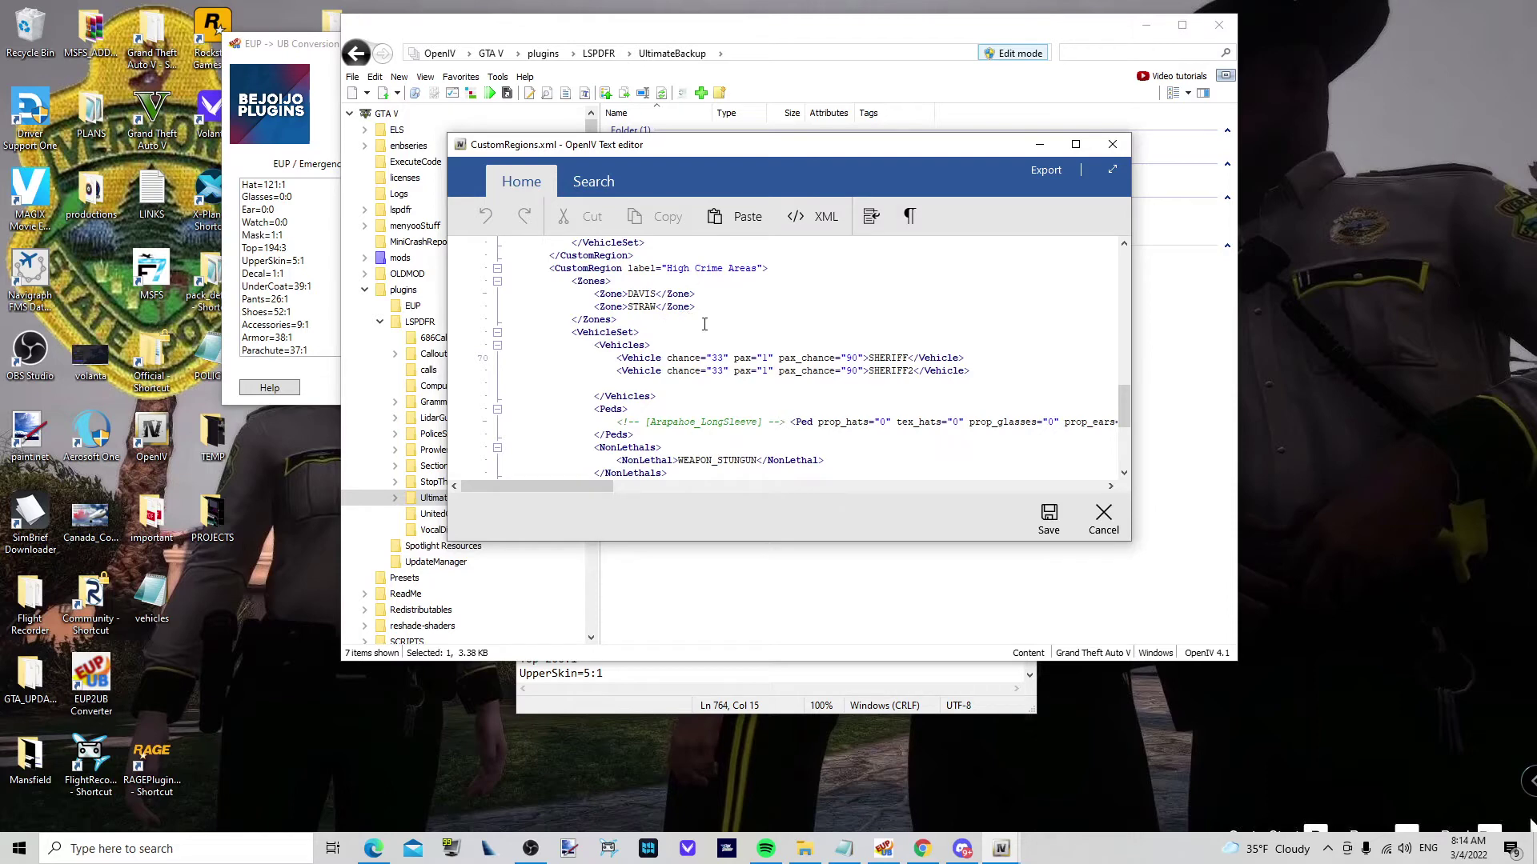
pyautogui.scroll(-3, 705, 323)
pyautogui.scroll(-3, 705, 323)
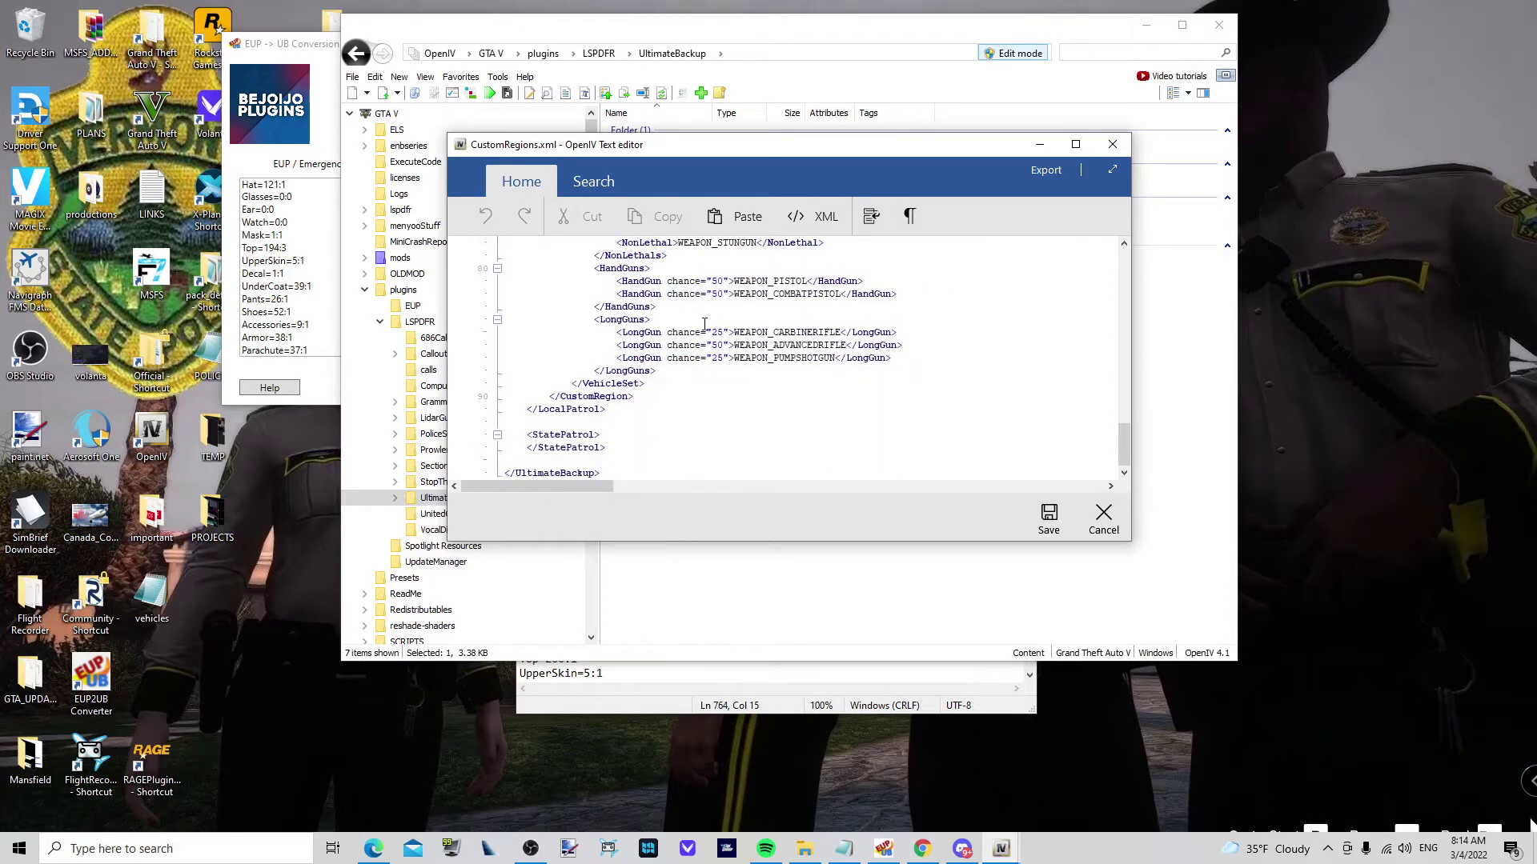
pyautogui.scroll(4, 782, 381)
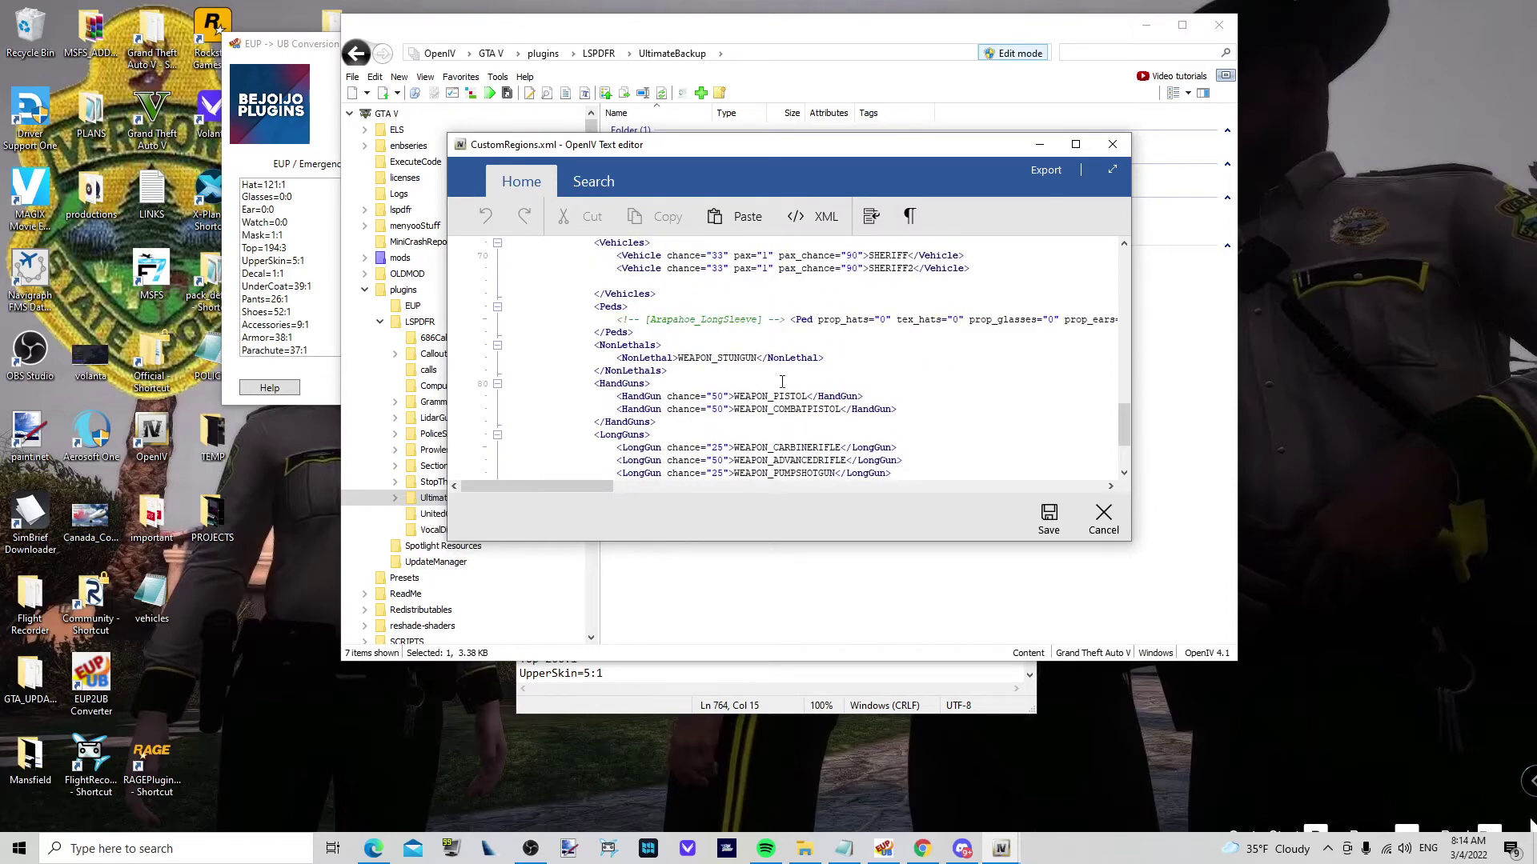
pyautogui.scroll(3, 782, 382)
pyautogui.scroll(-1, 782, 382)
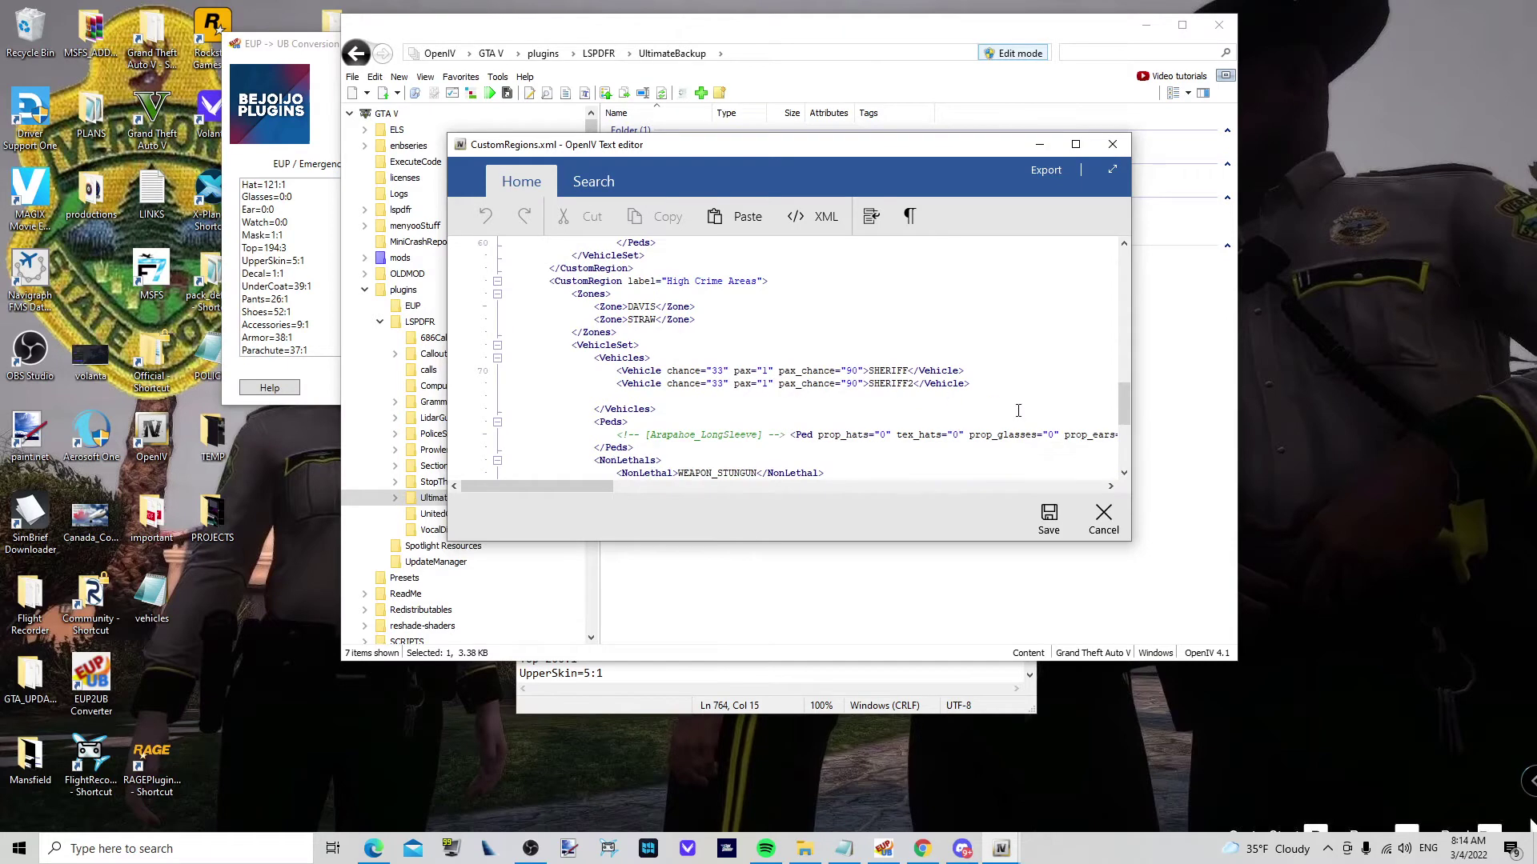
pyautogui.click(1101, 519)
pyautogui.click(688, 277)
# Open DefaultRegions.xml for editing in a maximized text editor
pyautogui.rightClick(690, 278)
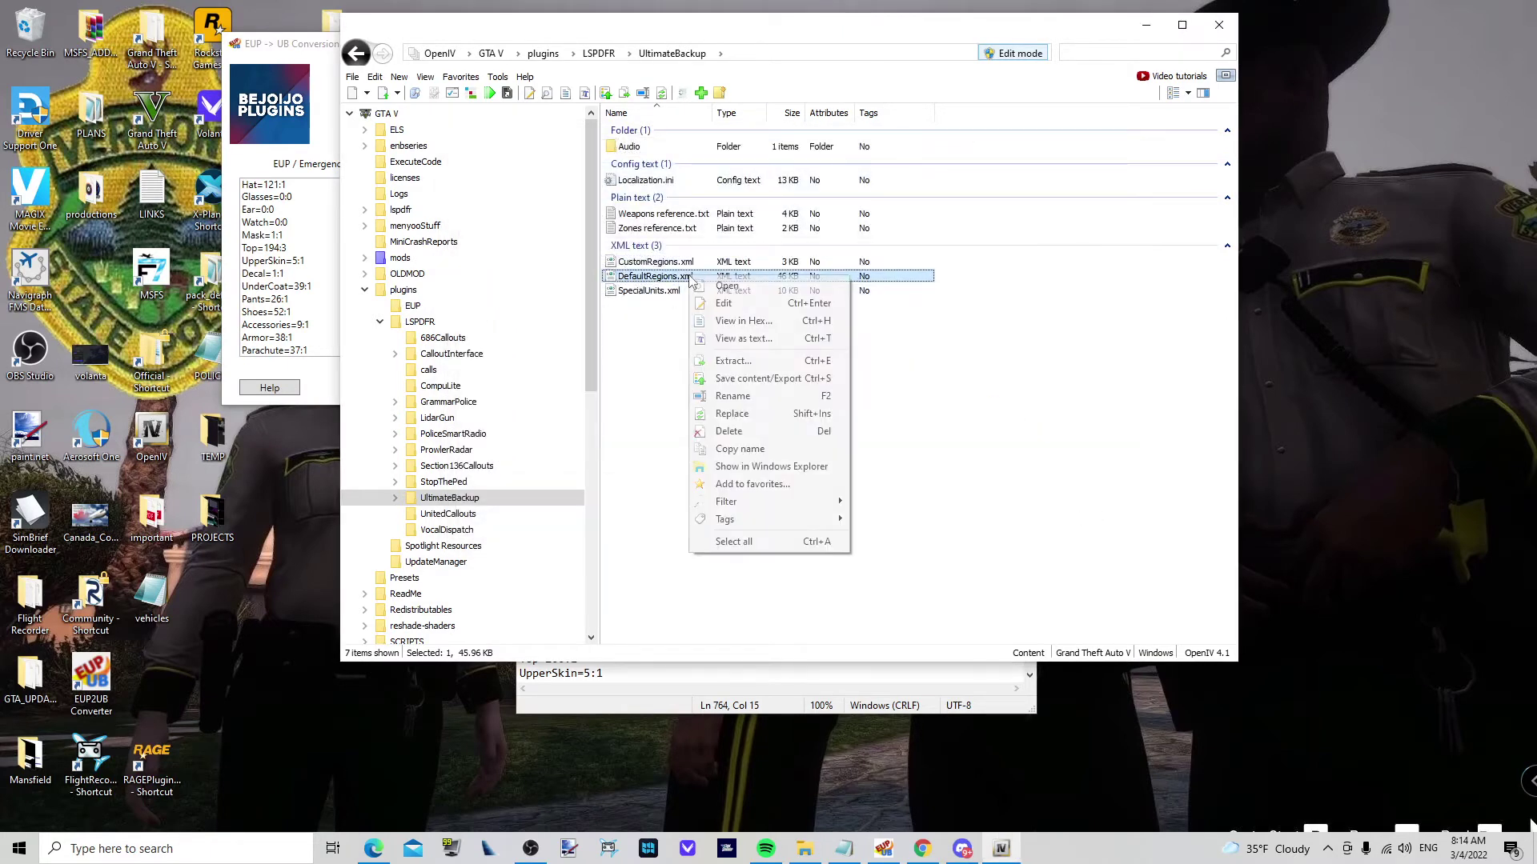
pyautogui.click(748, 304)
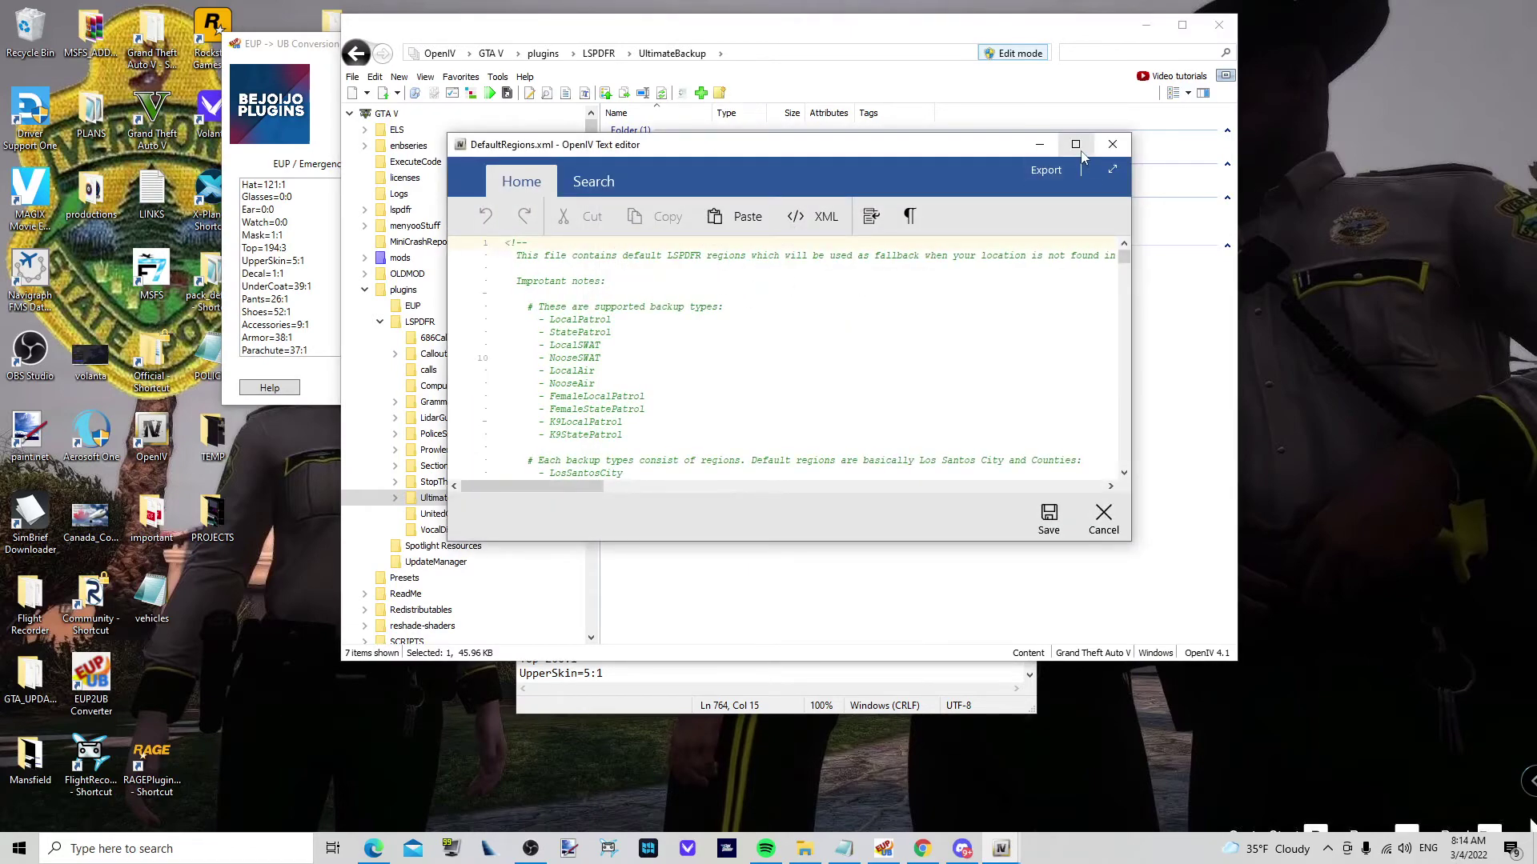
pyautogui.click(1075, 144)
# Scroll down to the BlaineCounty Peds block and select a line there
pyautogui.scroll(-6, 732, 391)
pyautogui.scroll(-9, 732, 391)
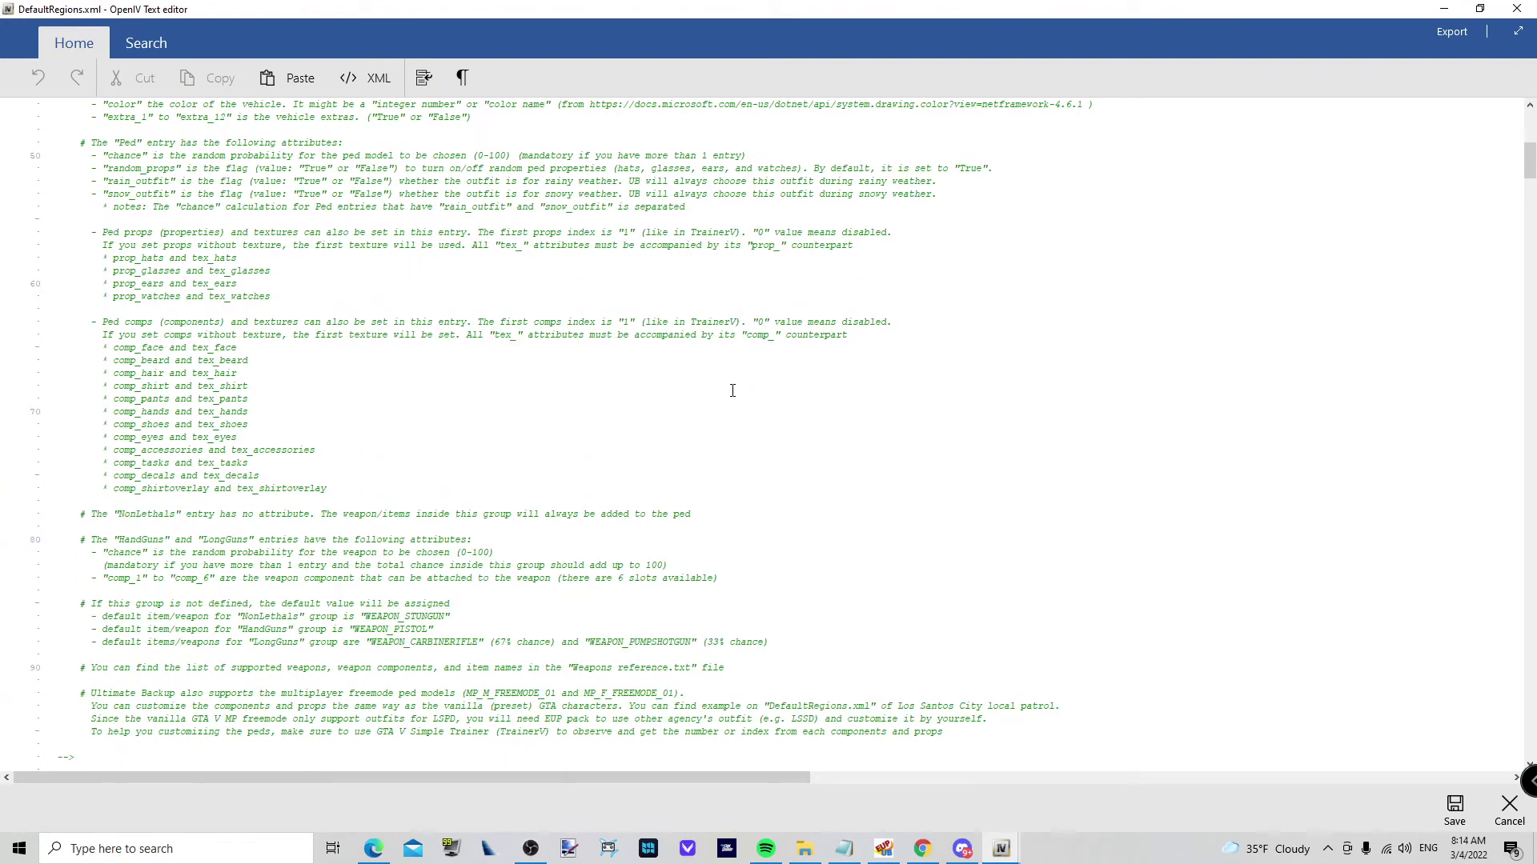
pyautogui.scroll(-4, 769, 421)
pyautogui.scroll(-5, 720, 440)
pyautogui.scroll(-5, 665, 466)
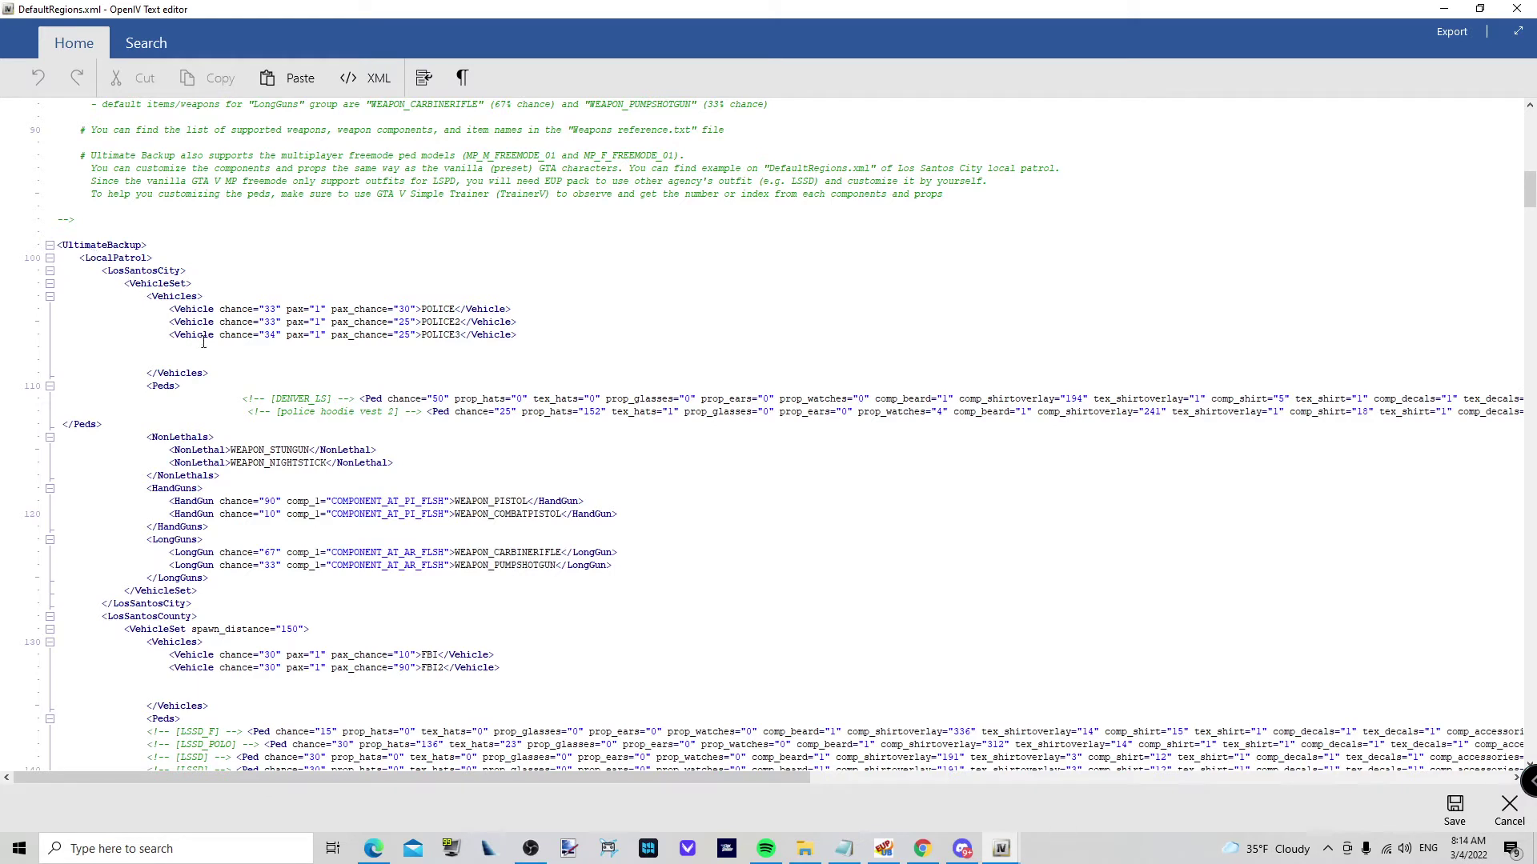
pyautogui.scroll(-2, 292, 338)
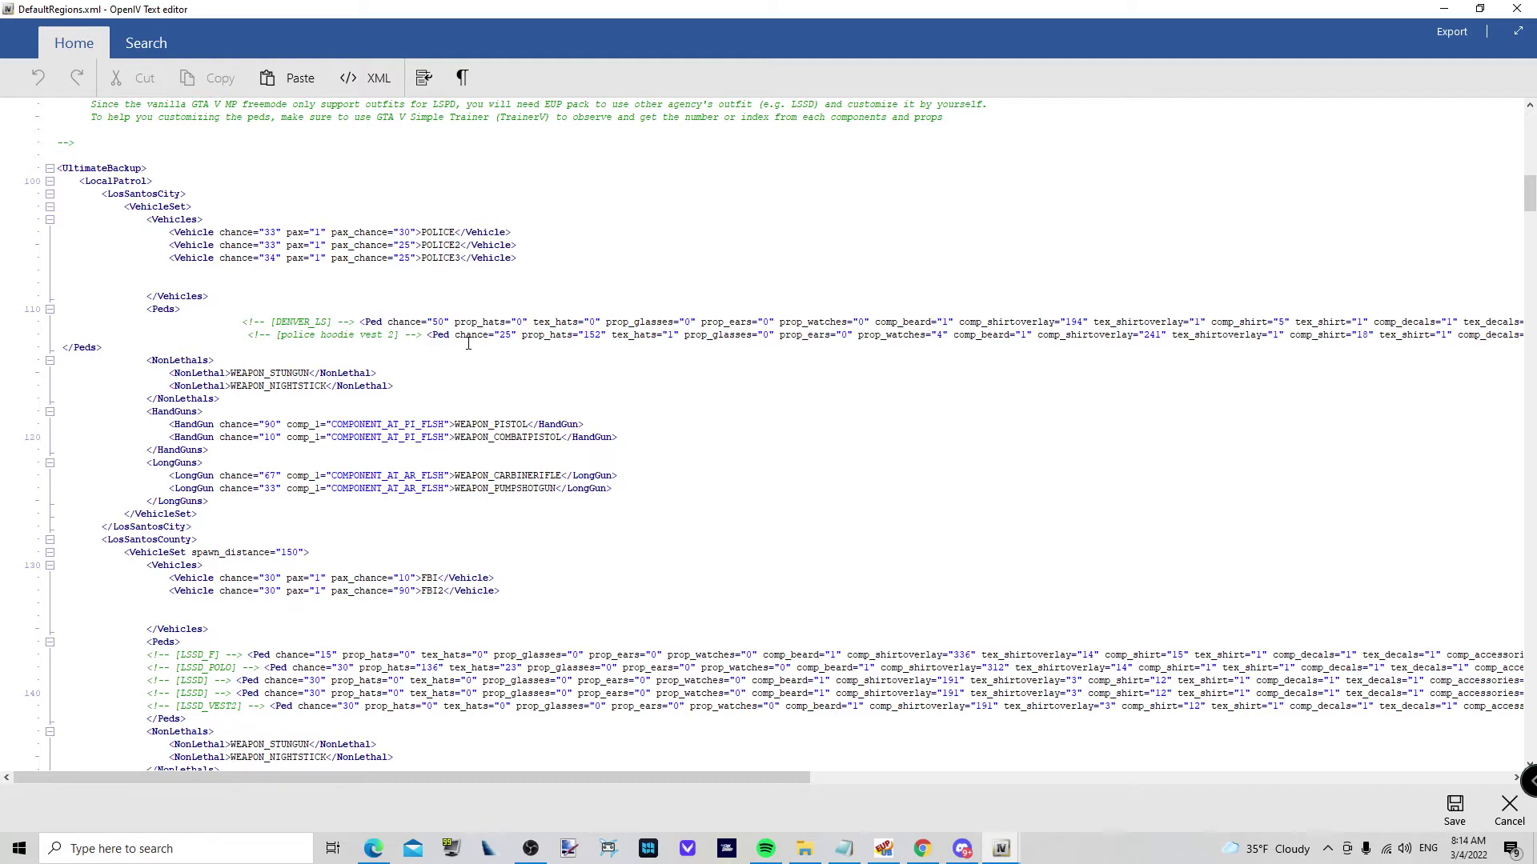
pyautogui.scroll(-6, 468, 343)
pyautogui.scroll(-2, 468, 342)
pyautogui.scroll(-2, 468, 343)
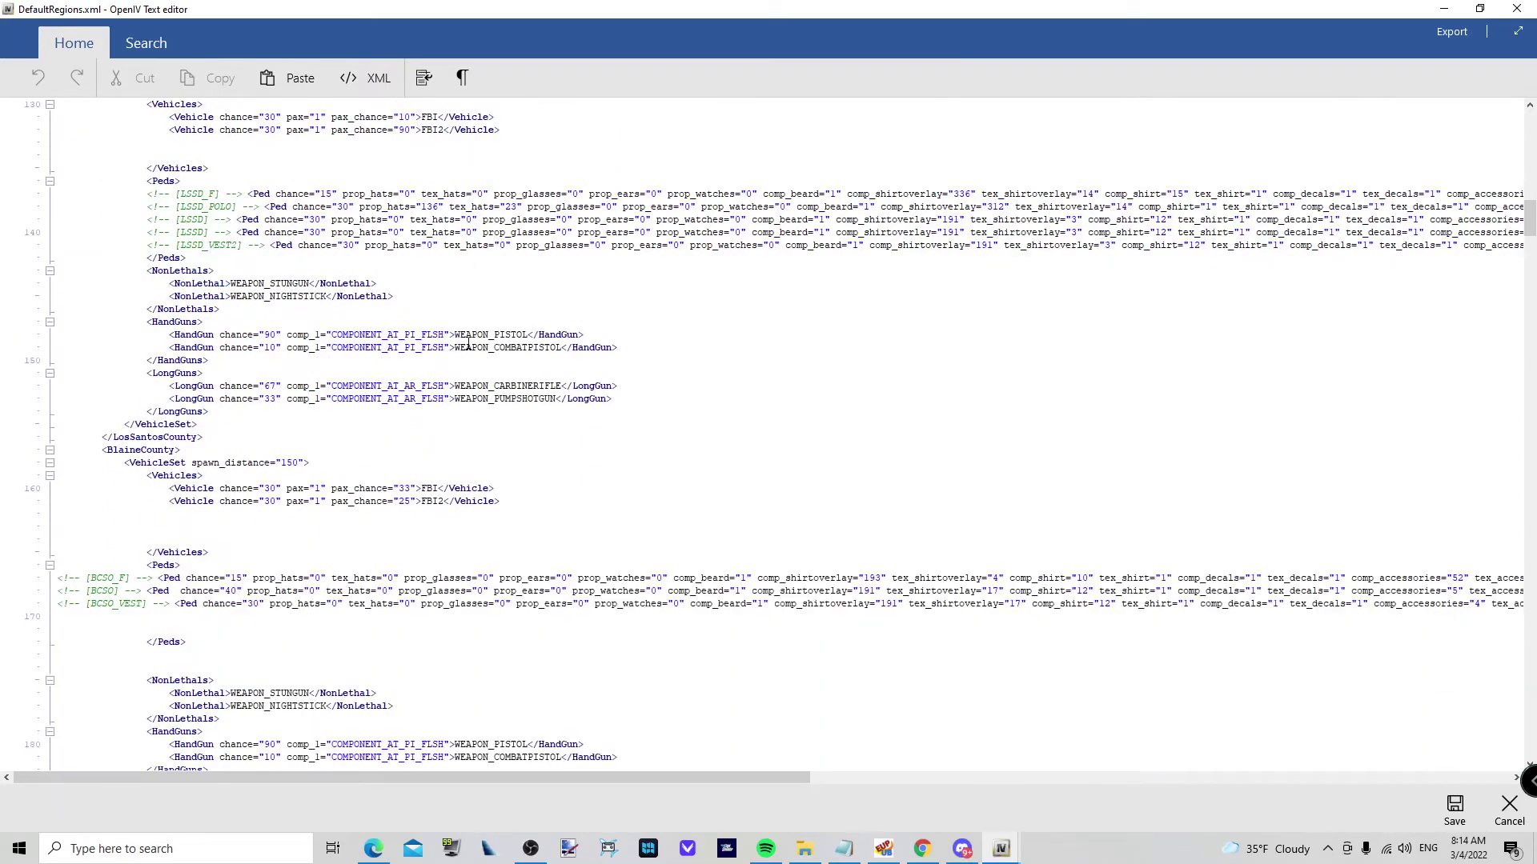
pyautogui.scroll(-4, 468, 342)
pyautogui.scroll(-2, 468, 342)
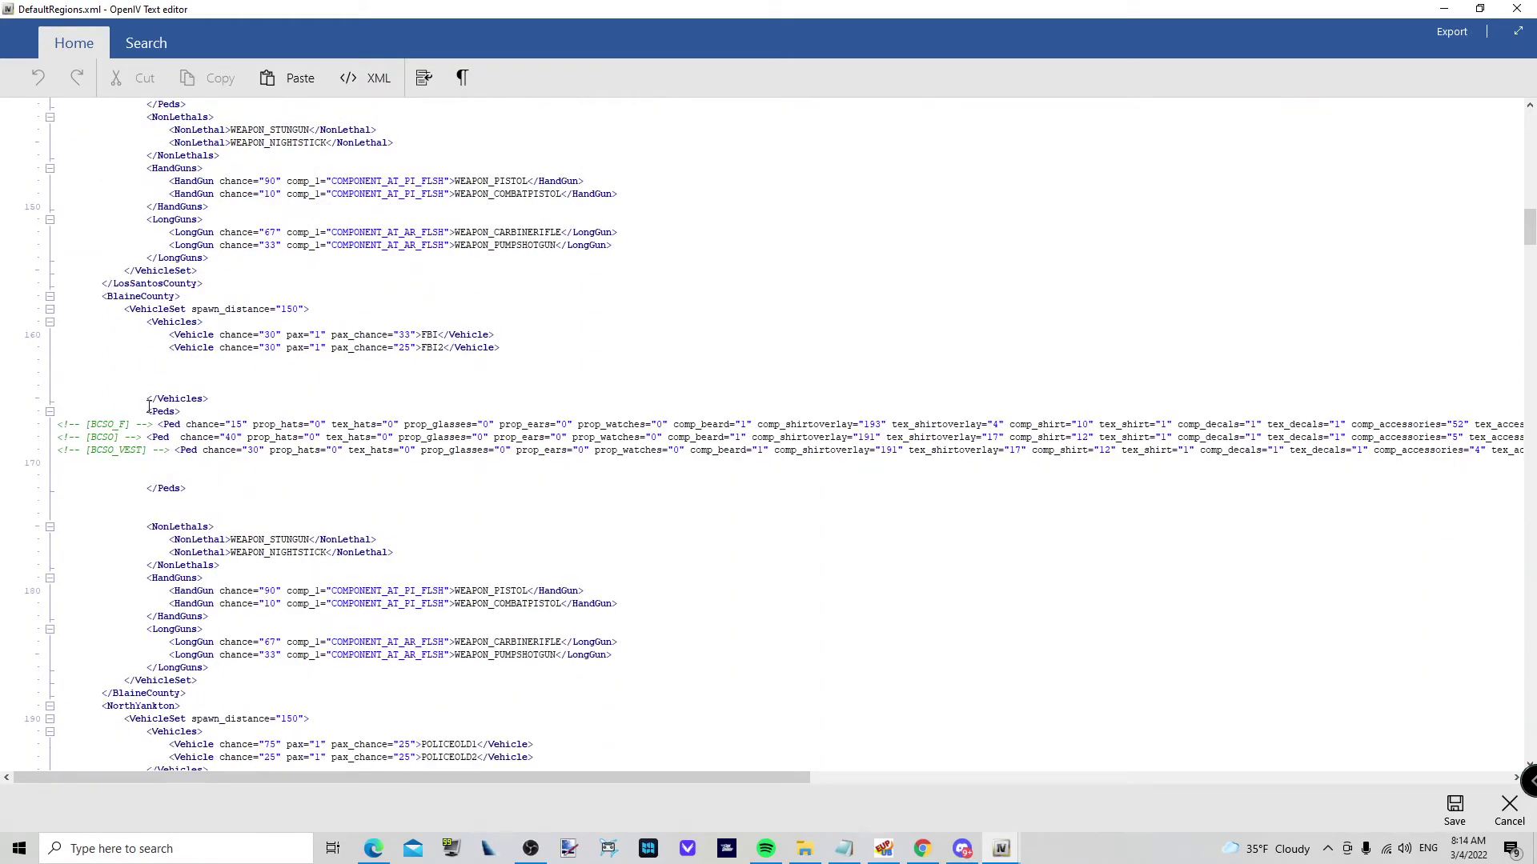
pyautogui.scroll(-1, 149, 406)
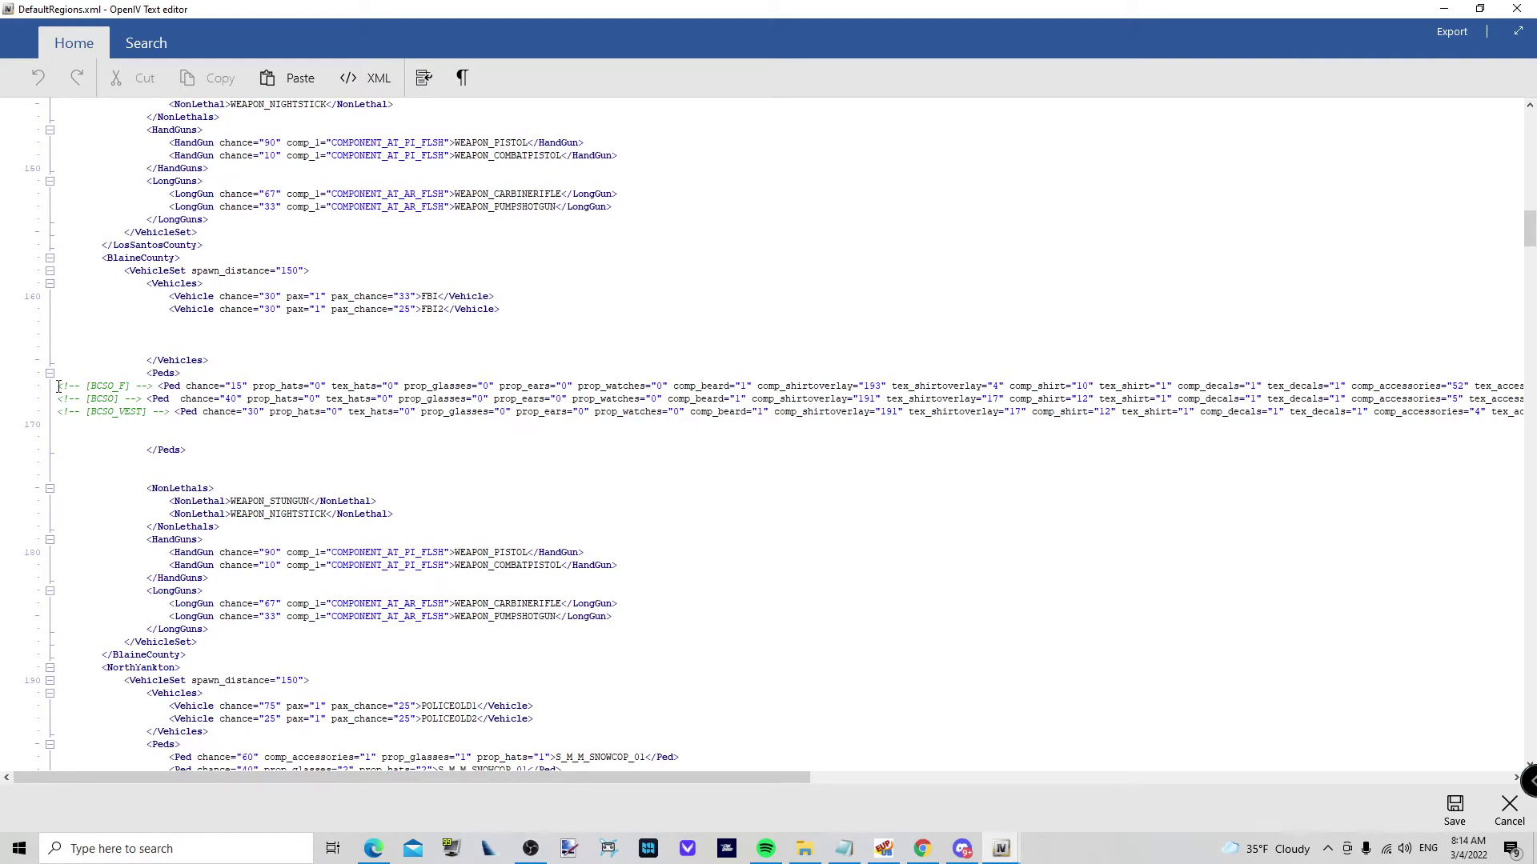
pyautogui.moveTo(58, 387); pyautogui.dragTo(1523, 399)
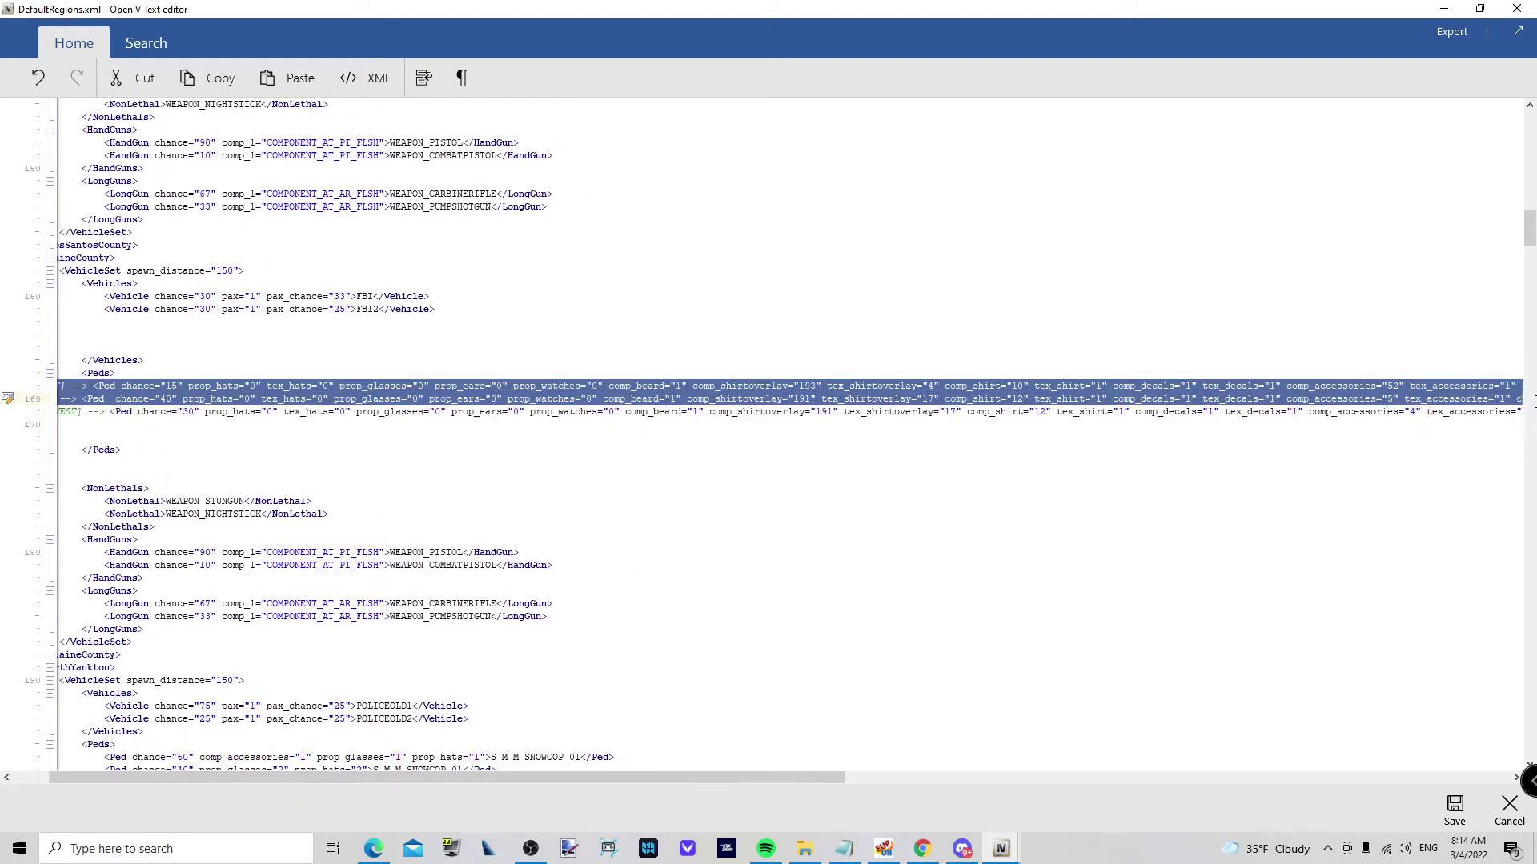
# Delete Blaine County's BCSO ped lines and paste the converted Arapahoe_LongSleeve ped line
pyautogui.moveTo(1523, 398); pyautogui.dragTo(1479, 382)
pyautogui.press('Delete')
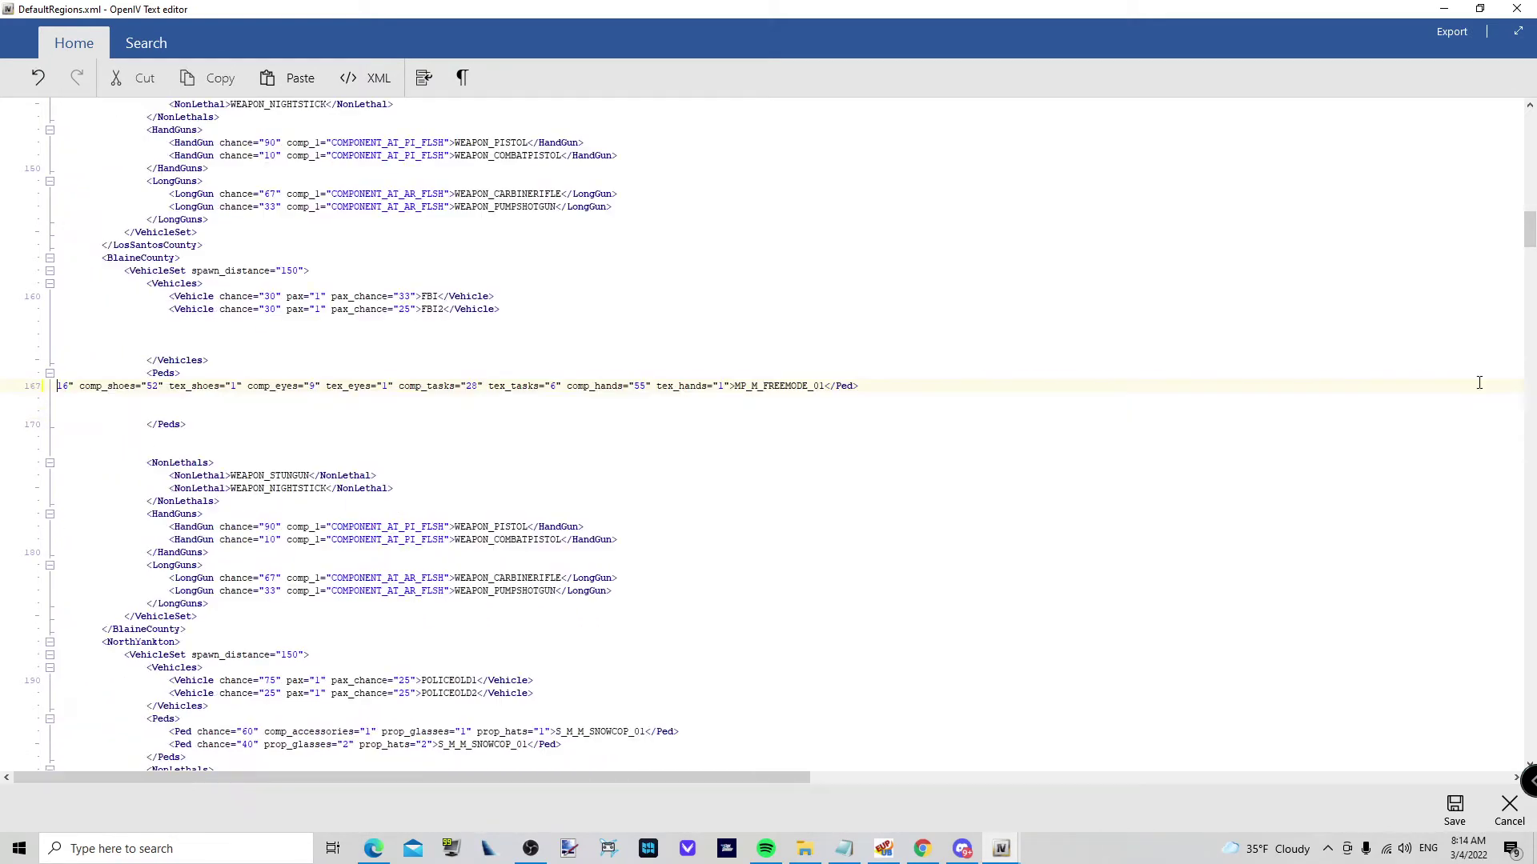
pyautogui.moveTo(858, 385); pyautogui.dragTo(48, 392)
pyautogui.press('Delete')
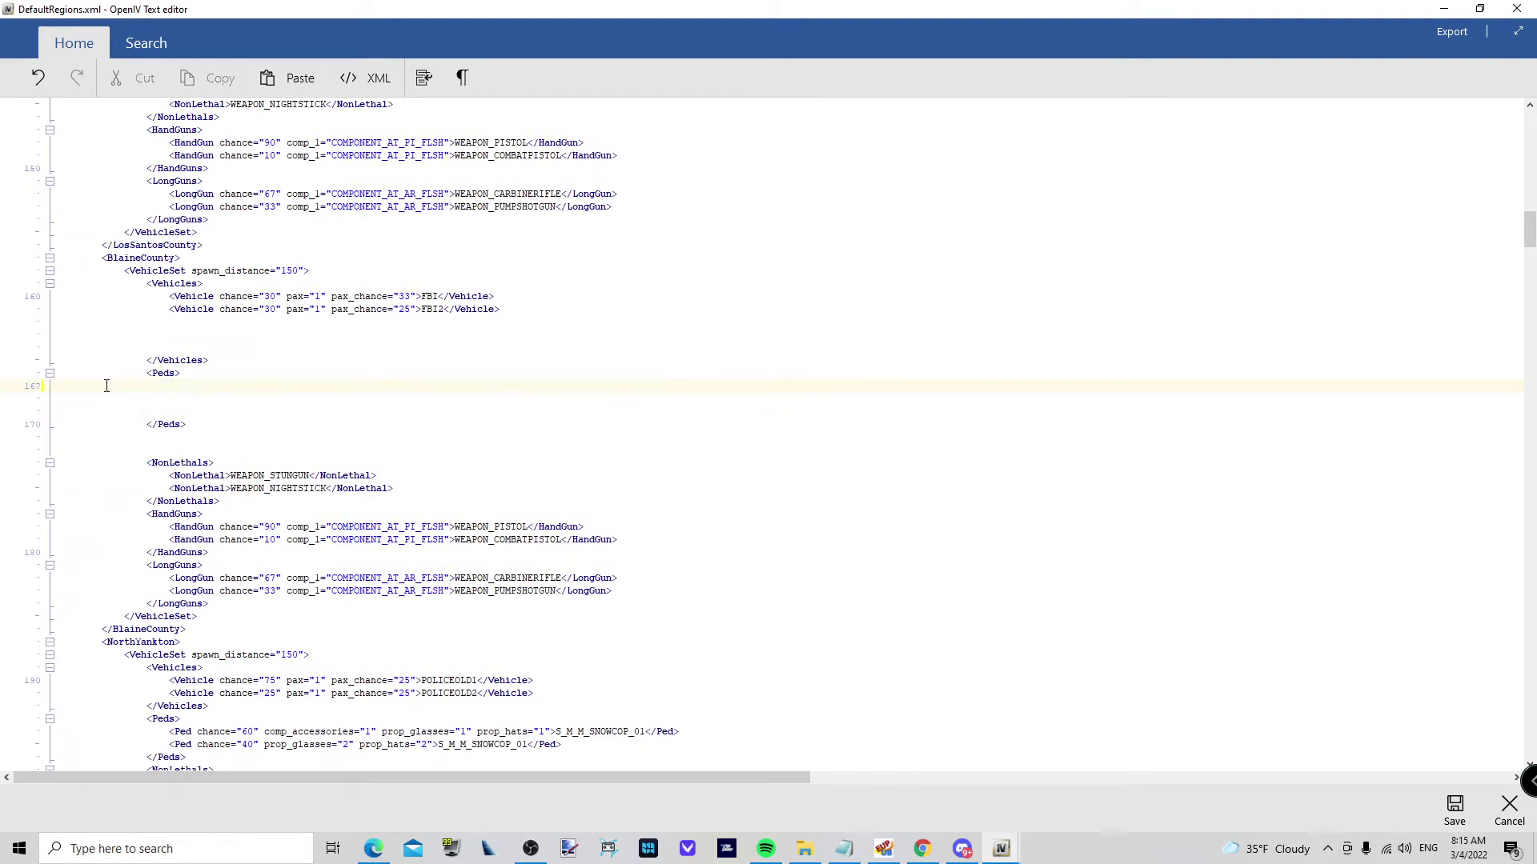
pyautogui.hotkey('ctrl', 'v')
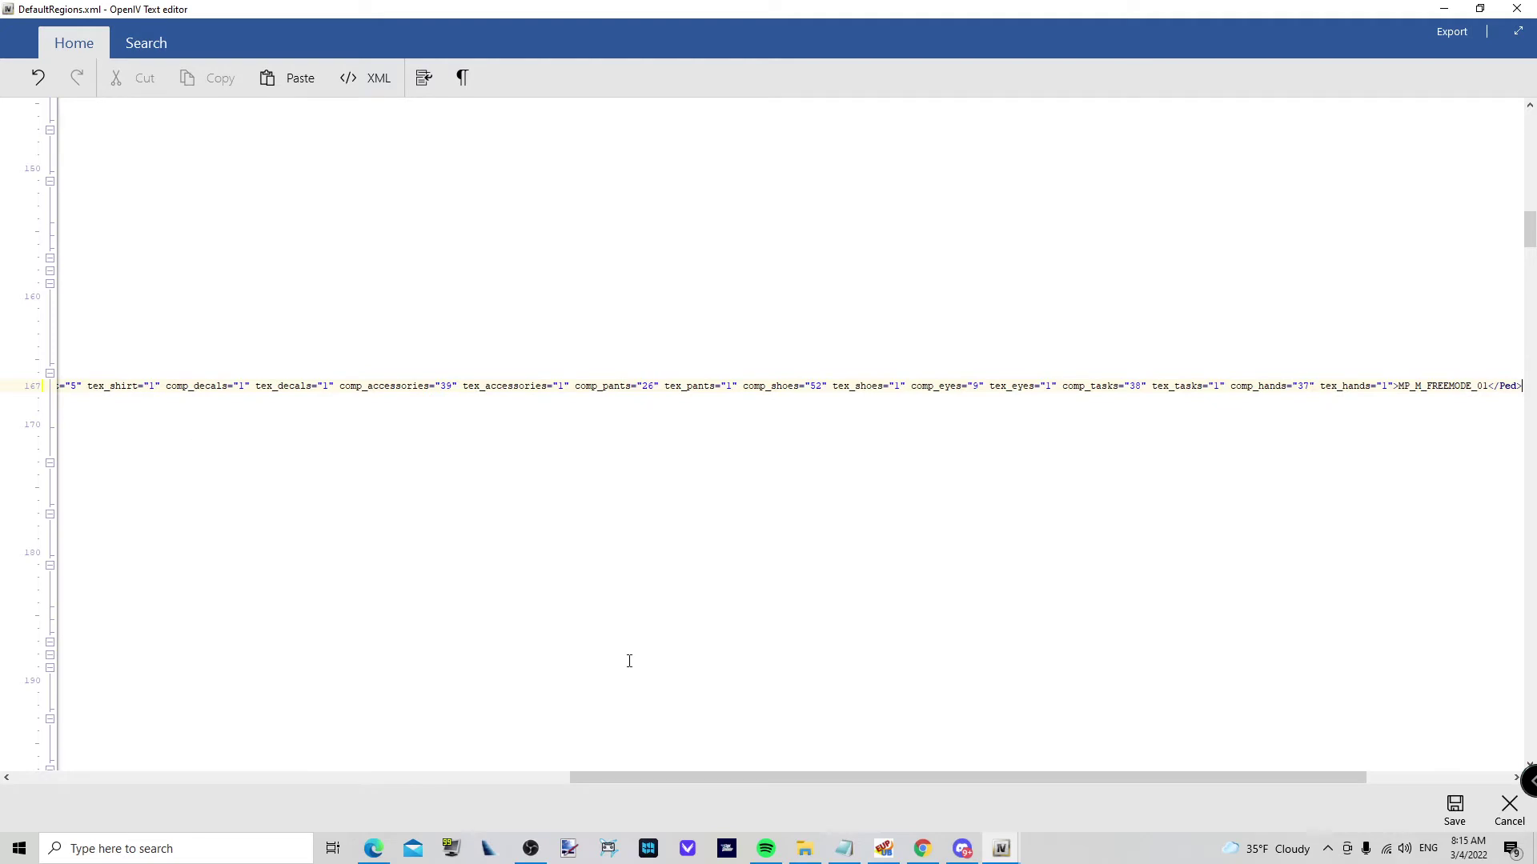
# Add chance="70" after <Ped on the new Arapahoe_LongSleeve line
pyautogui.moveTo(627, 775)
pyautogui.mouseDown()
pyautogui.moveTo(124, 775)
pyautogui.moveTo(69, 744)
pyautogui.mouseUp()
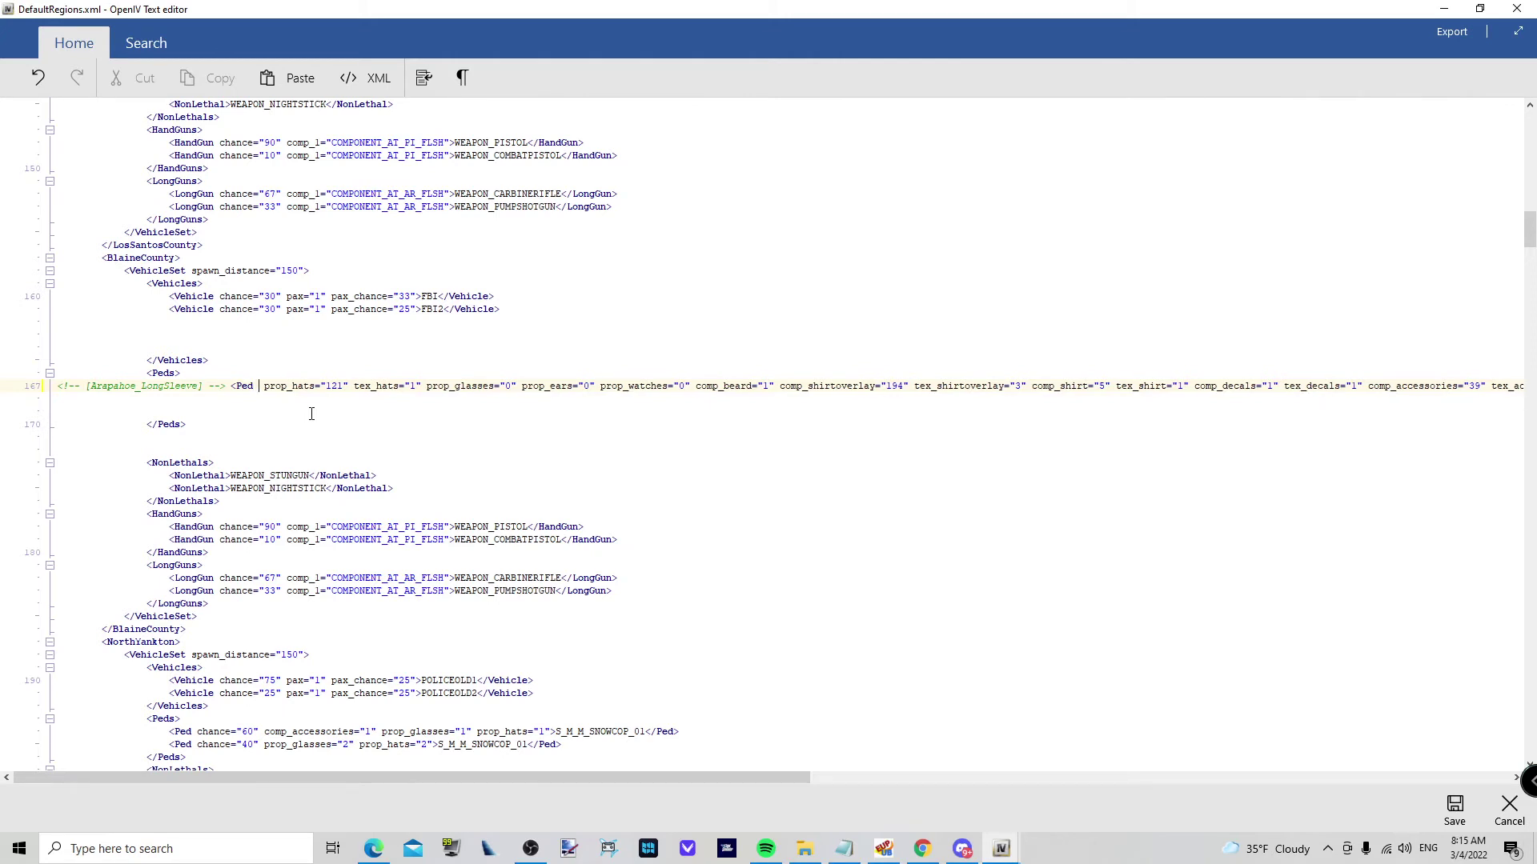
pyautogui.write('cha')
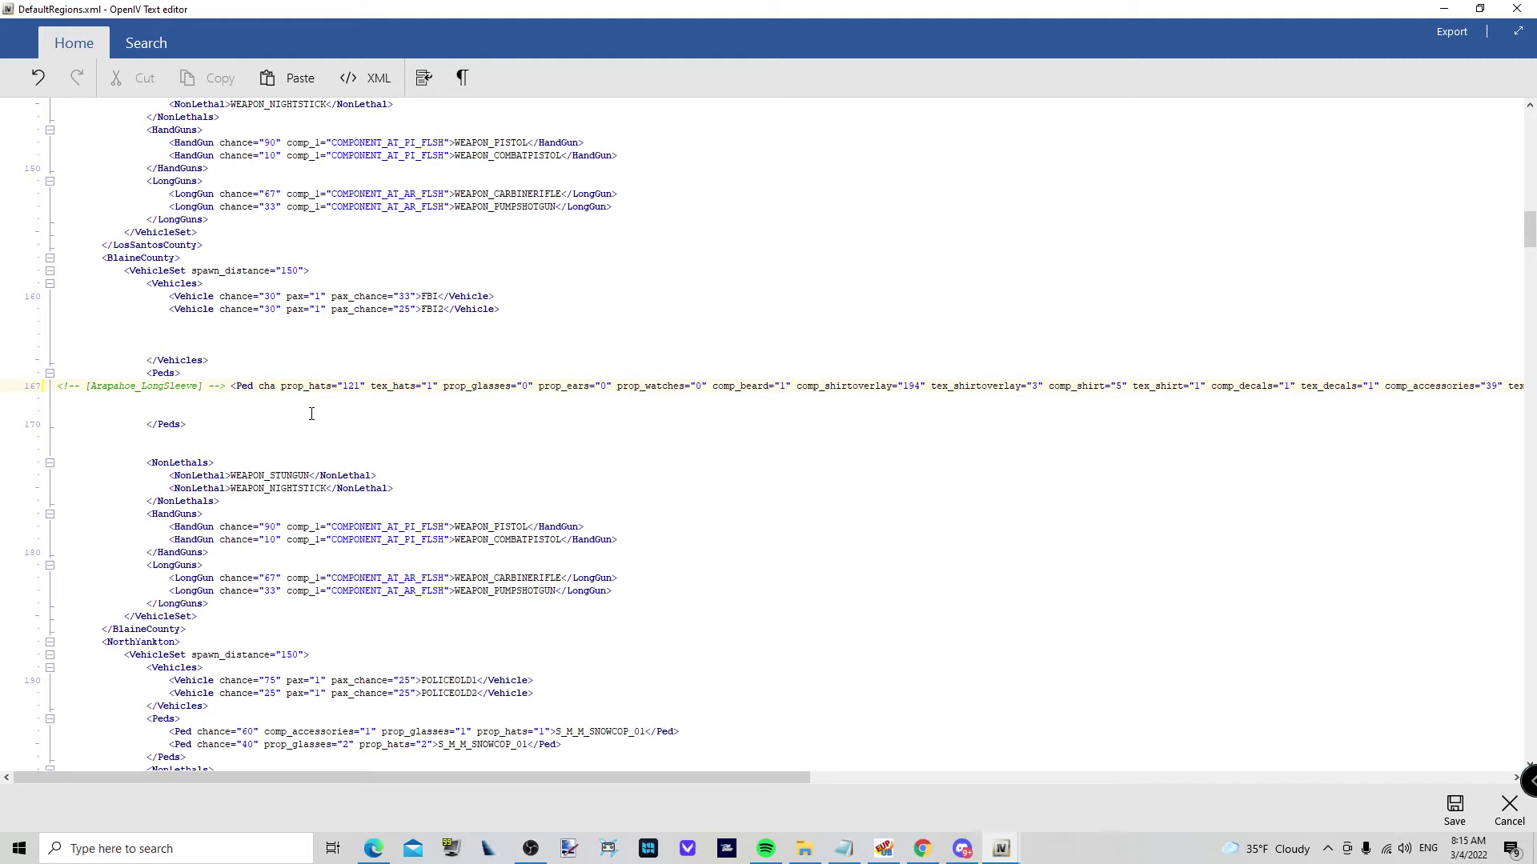
pyautogui.write('nce"')
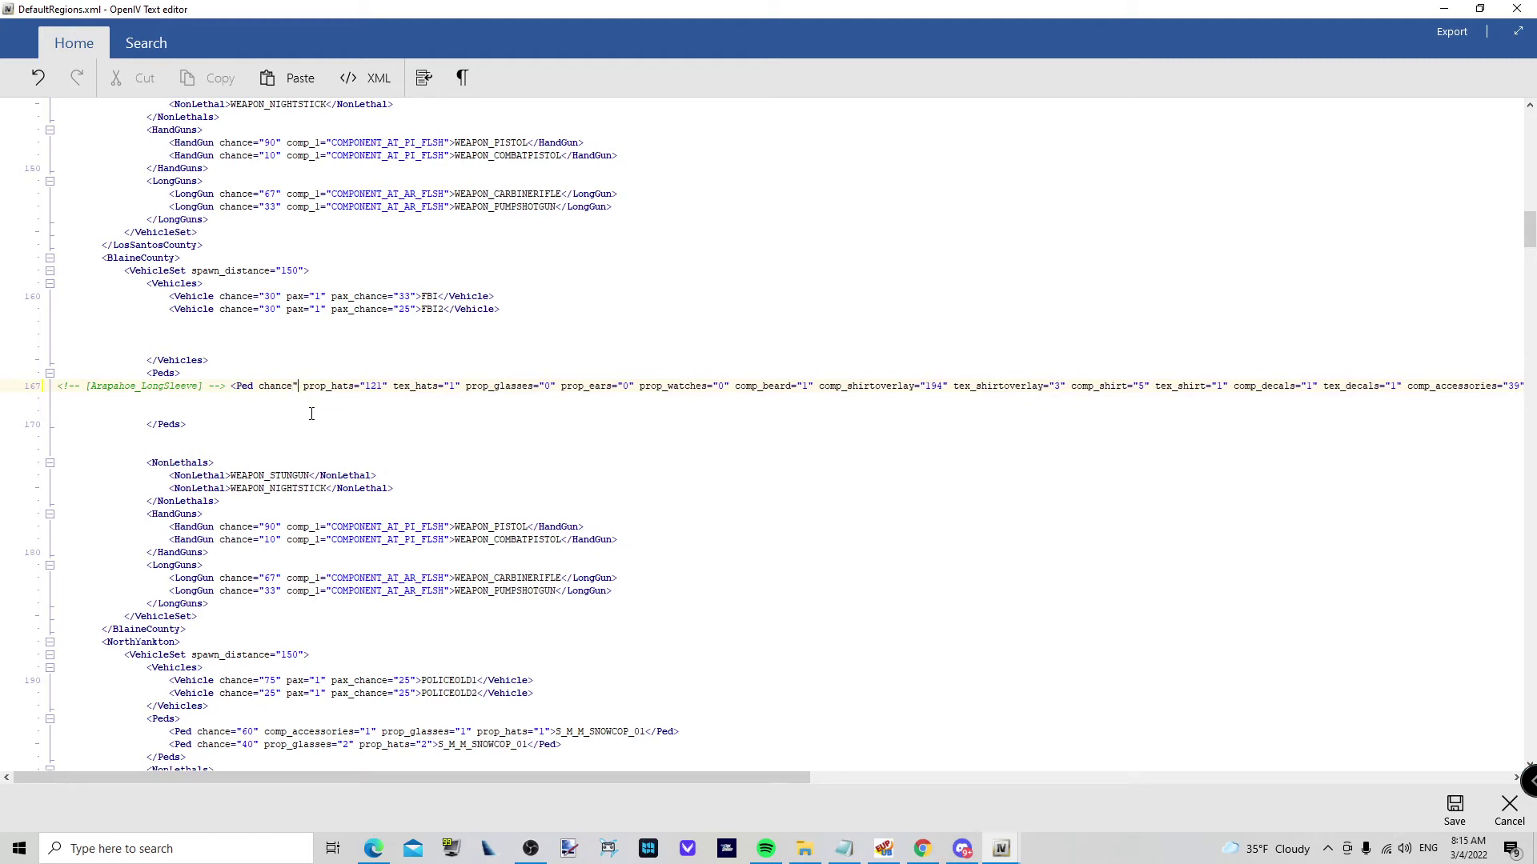
pyautogui.write('70')
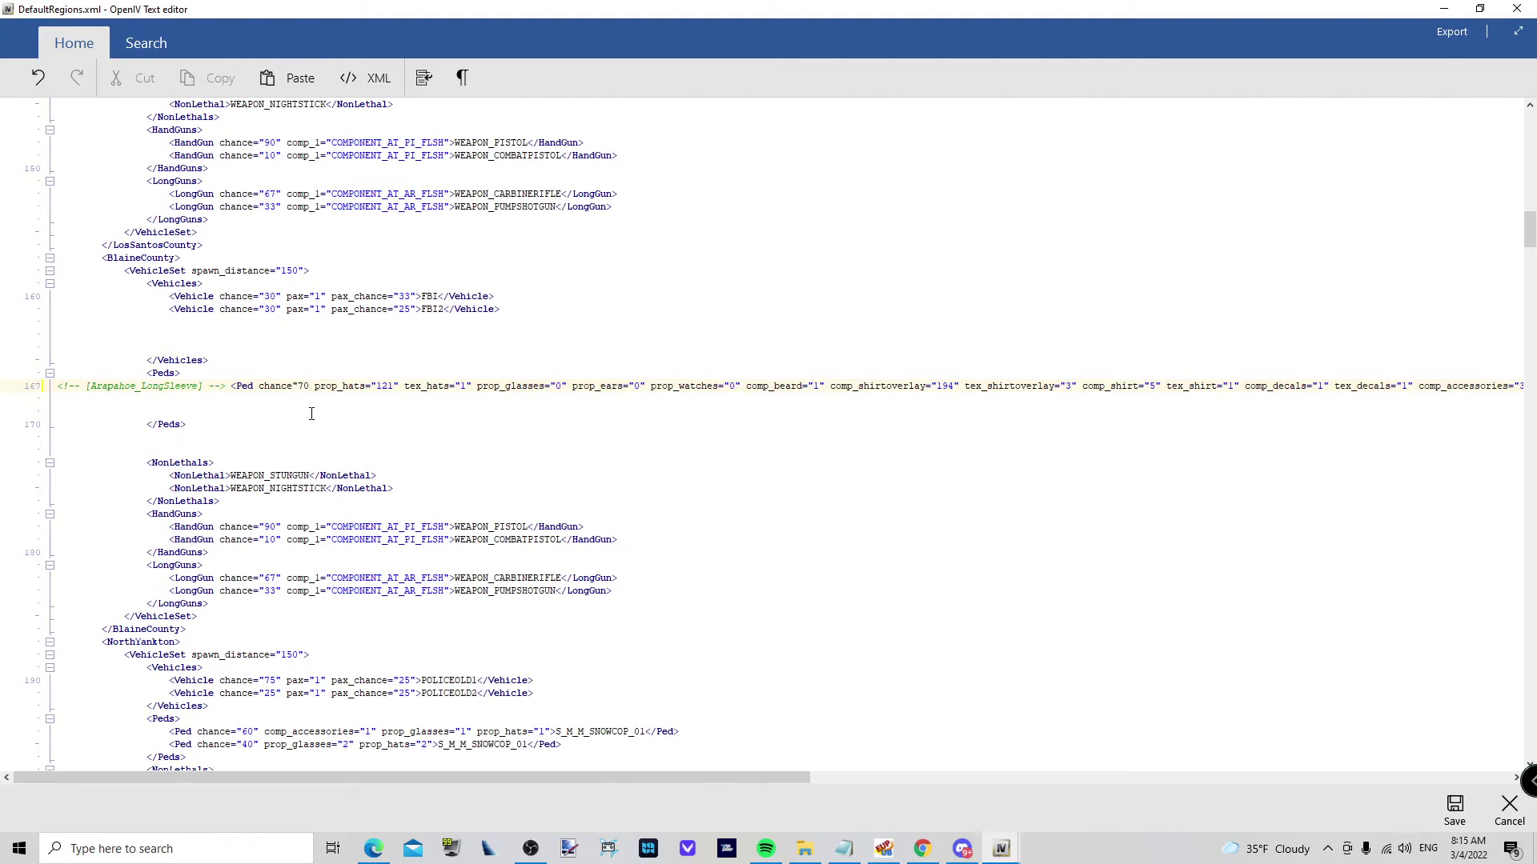
pyautogui.write('"')
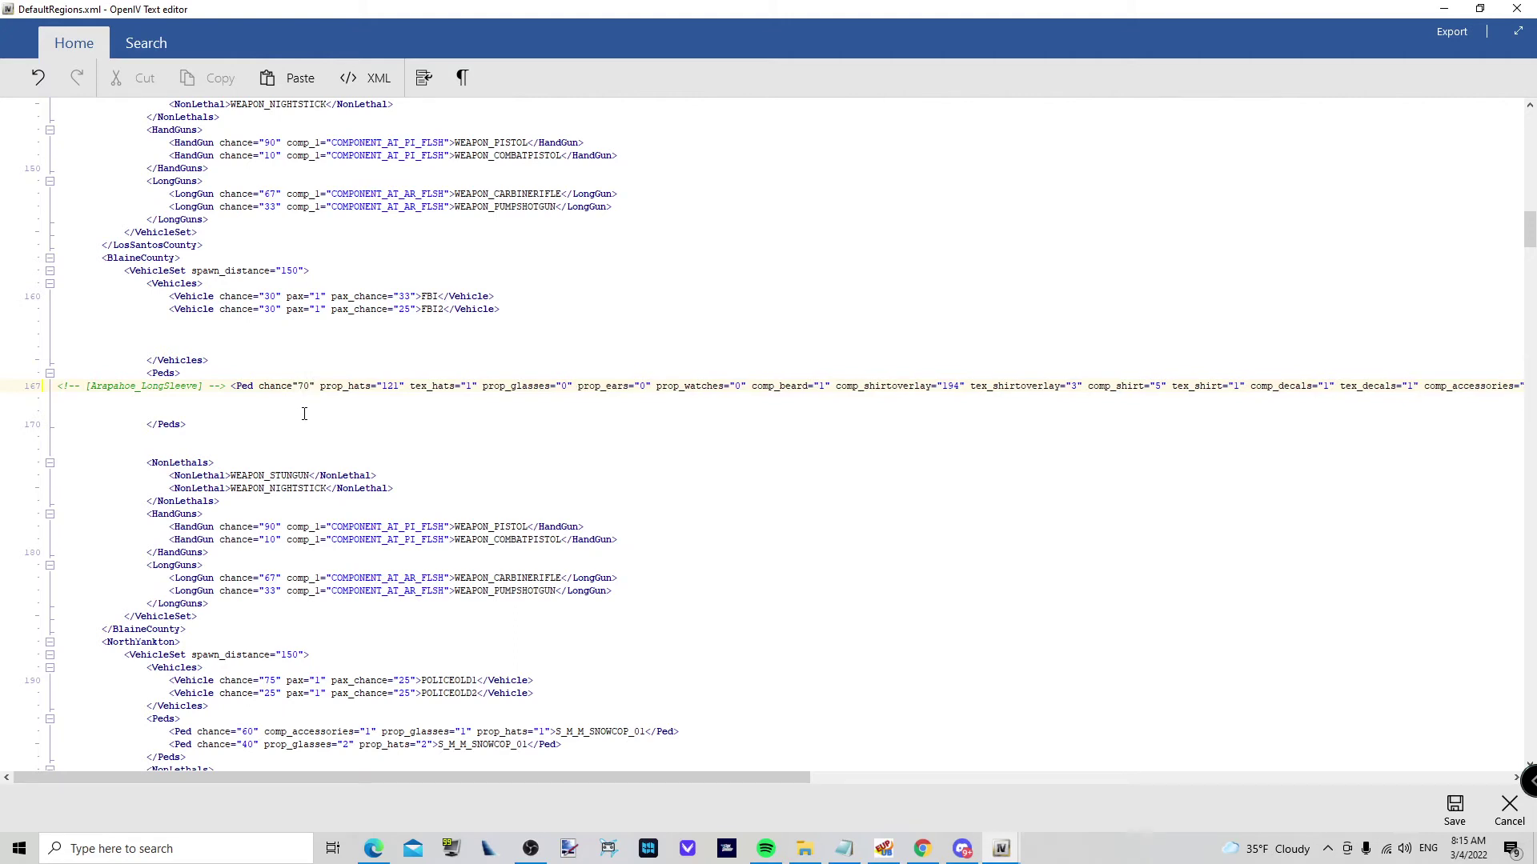
pyautogui.doubleClick(346, 390)
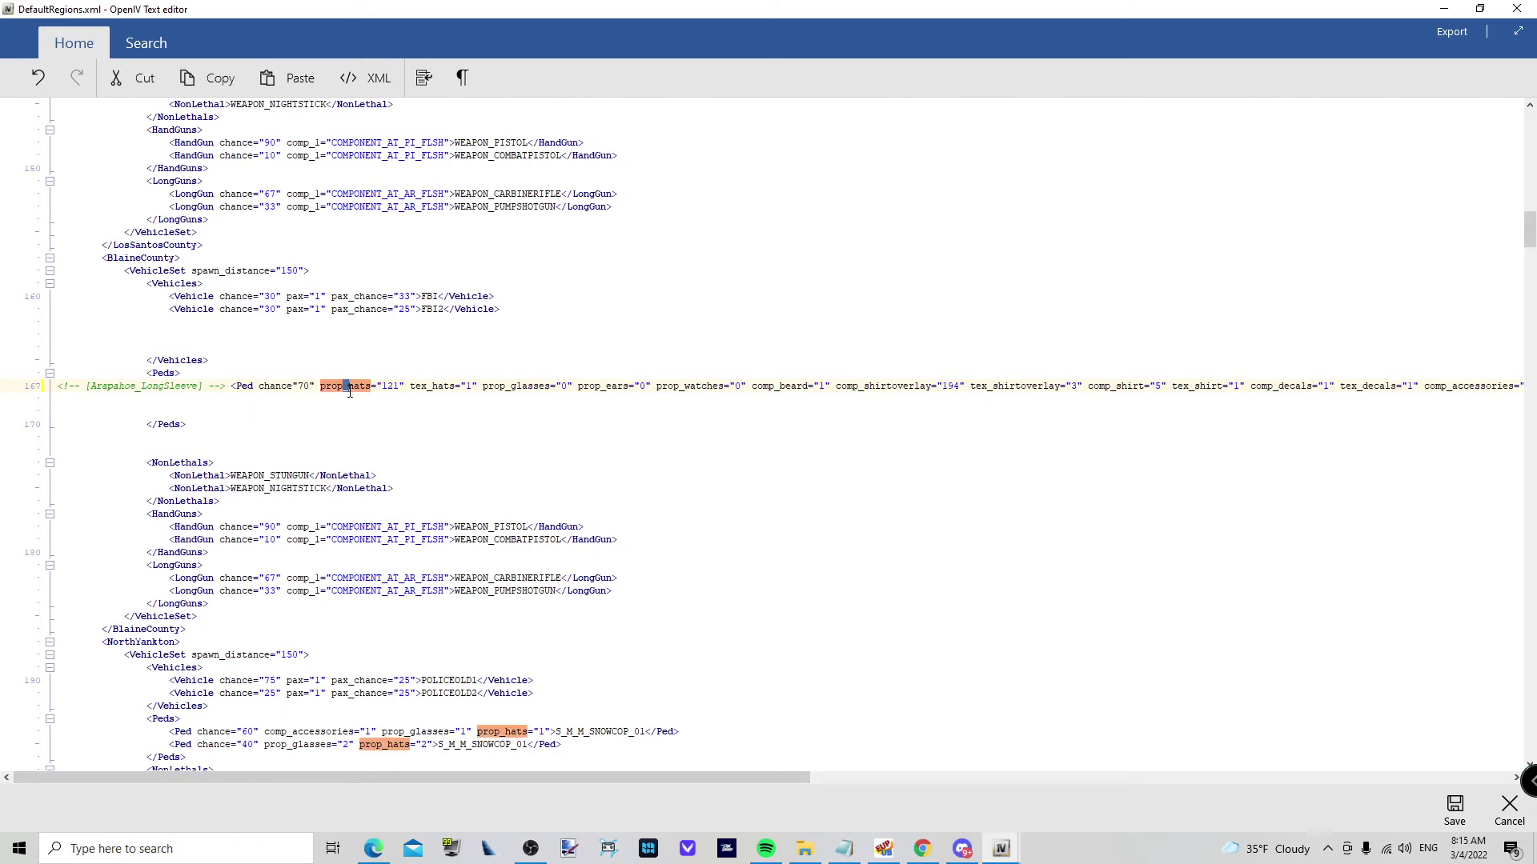
pyautogui.click(365, 438)
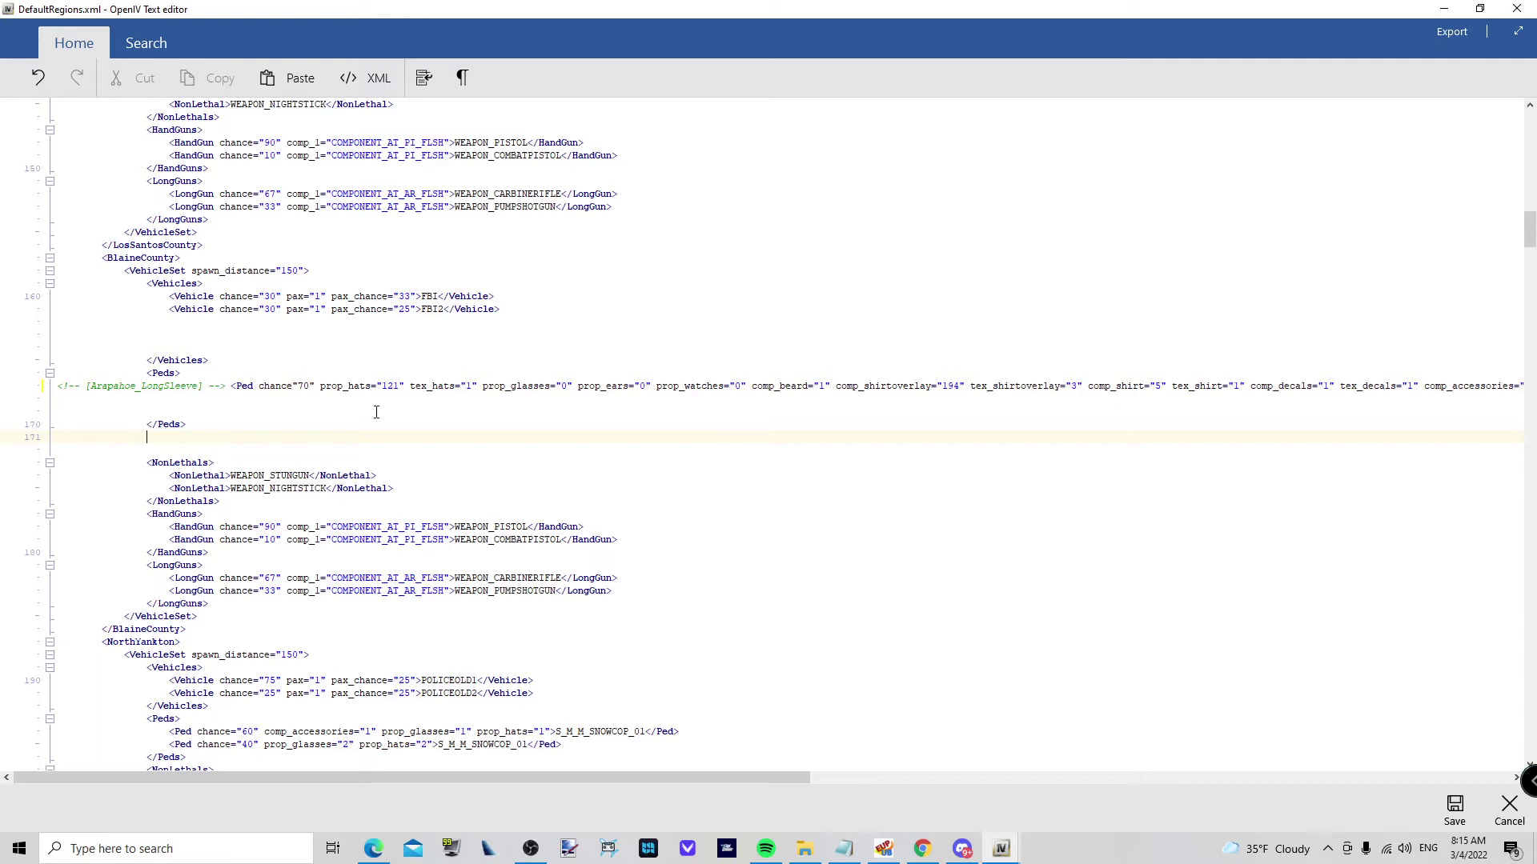
pyautogui.click(65, 400)
pyautogui.moveTo(922, 848)
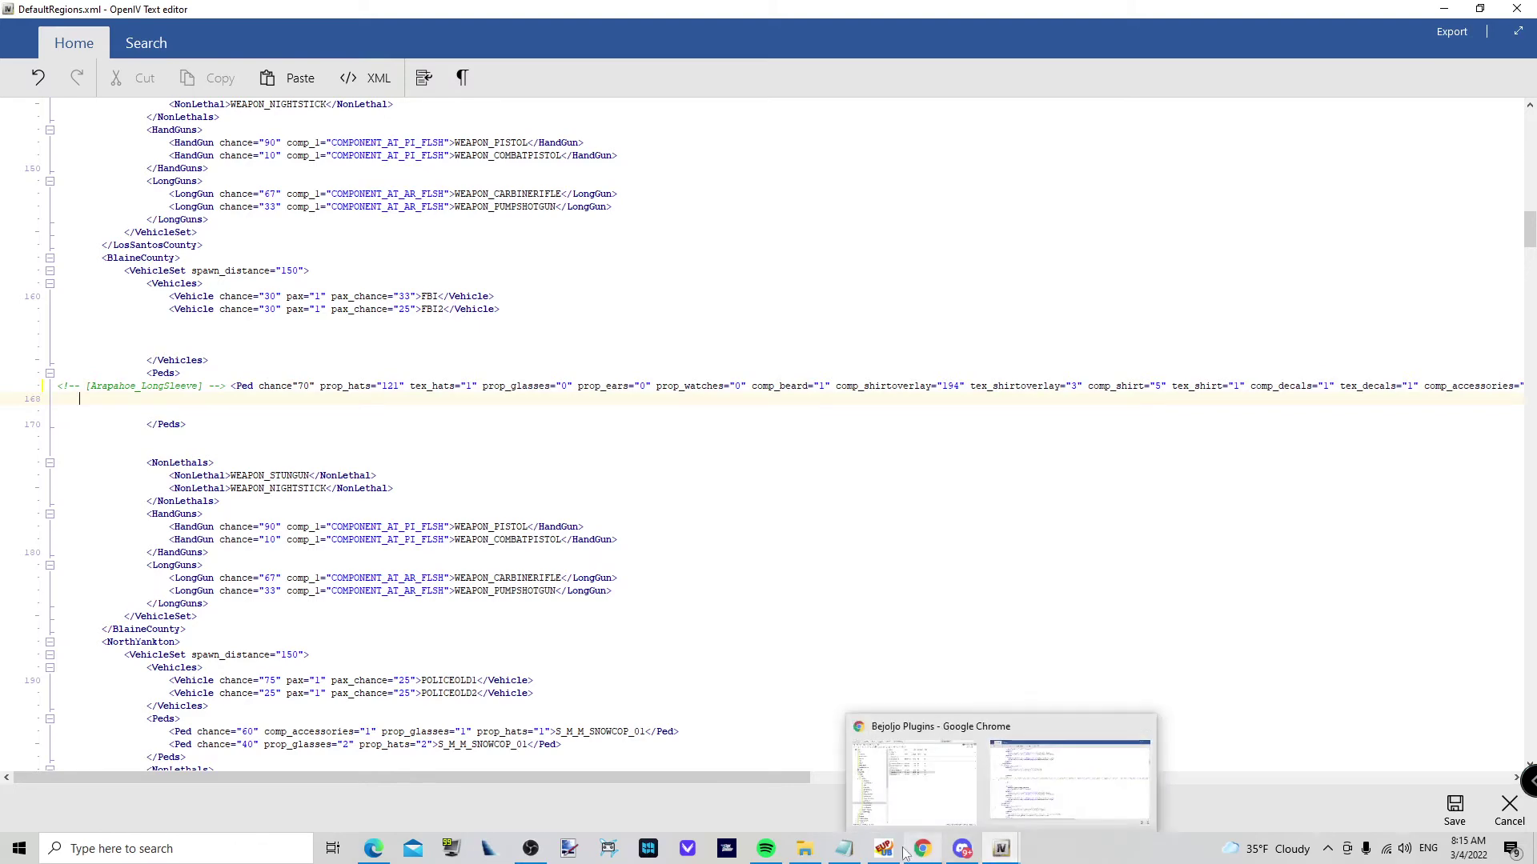
# In the wardrobe notes, select the [ARAPAHOE_LONGSLEEVE_F] block down to Parachute=37:1
pyautogui.click(847, 850)
pyautogui.click(768, 518)
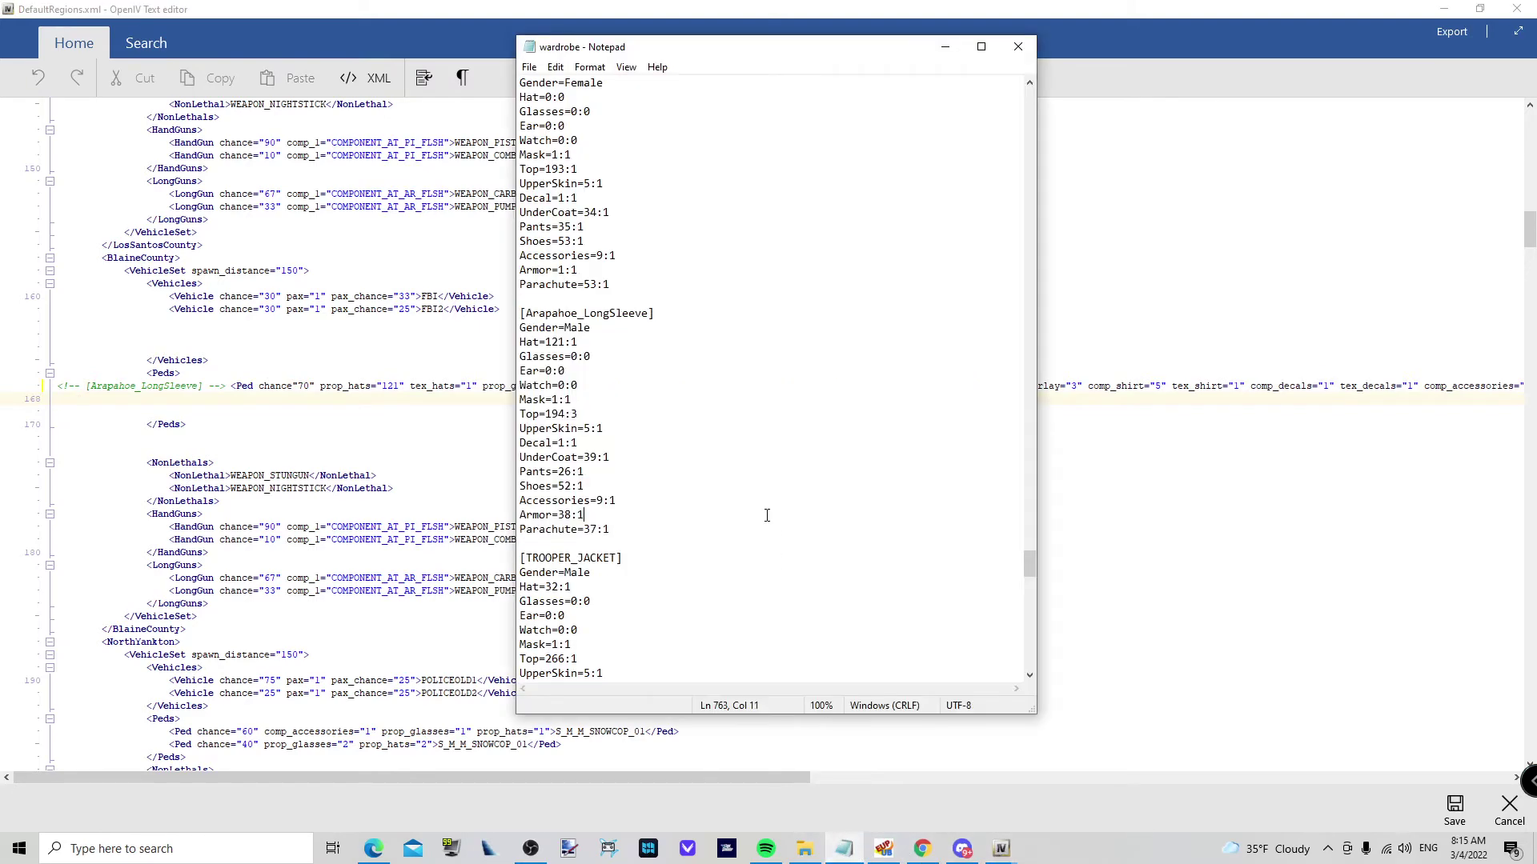
pyautogui.scroll(-8, 767, 519)
pyautogui.scroll(-3, 767, 519)
pyautogui.scroll(-2, 768, 519)
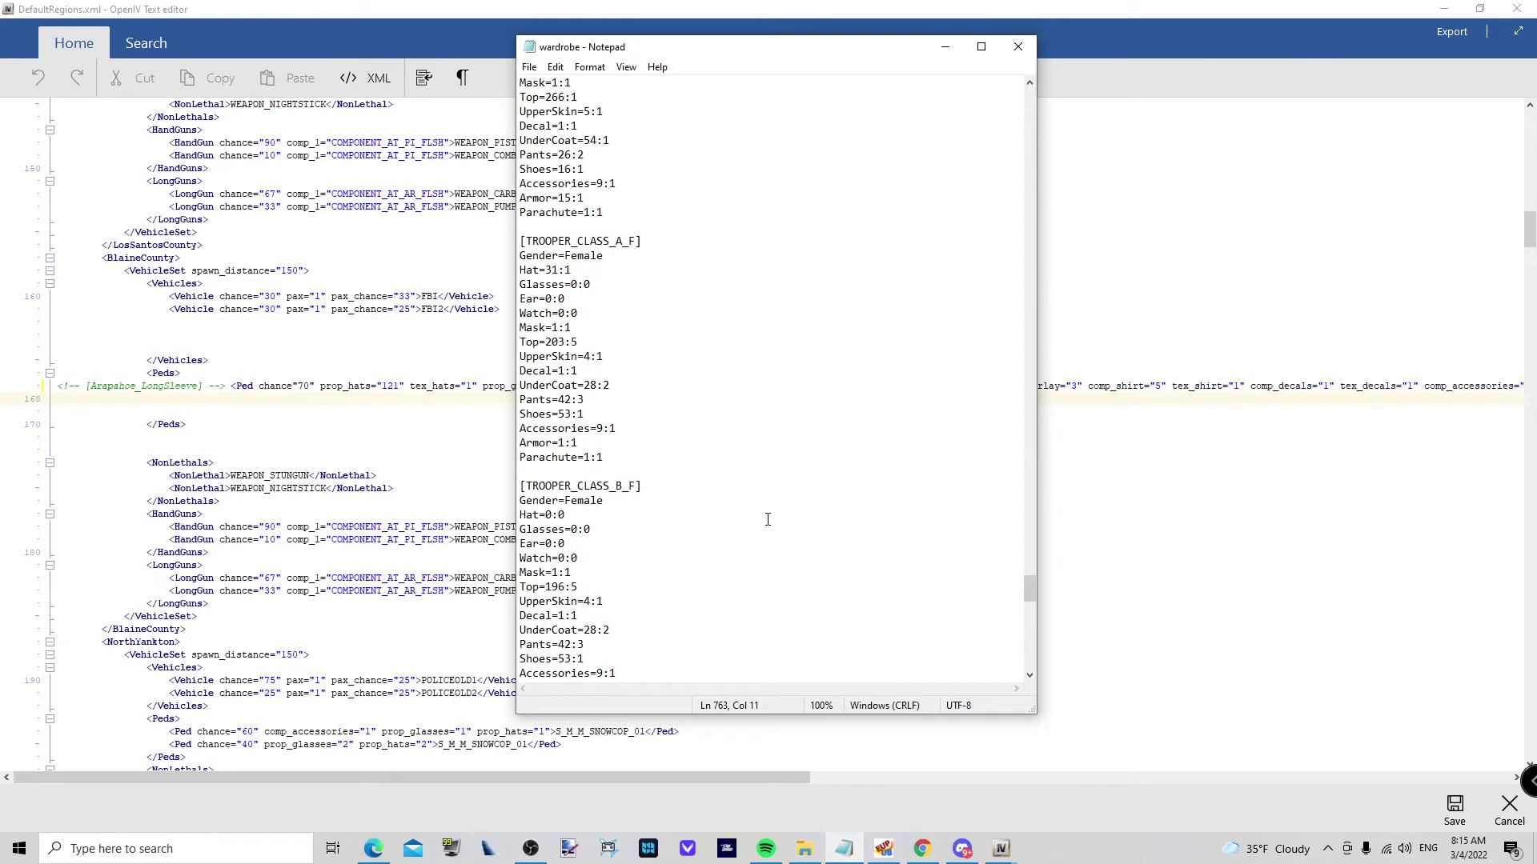
pyautogui.scroll(-2, 768, 519)
pyautogui.scroll(-4, 767, 519)
pyautogui.scroll(-6, 767, 520)
pyautogui.scroll(-8, 768, 520)
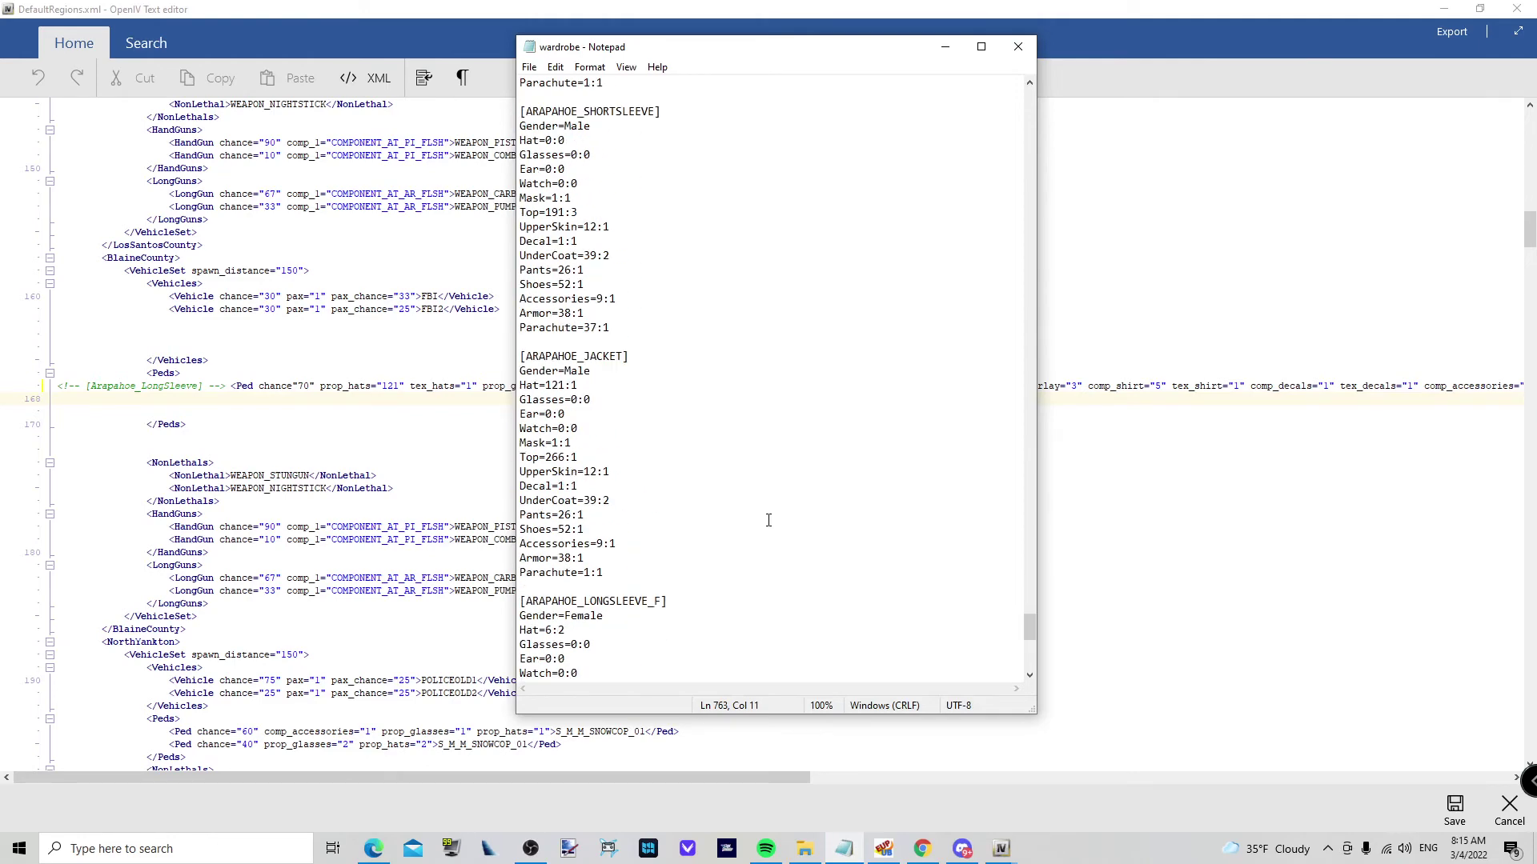
pyautogui.scroll(-3, 768, 520)
pyautogui.scroll(-5, 764, 520)
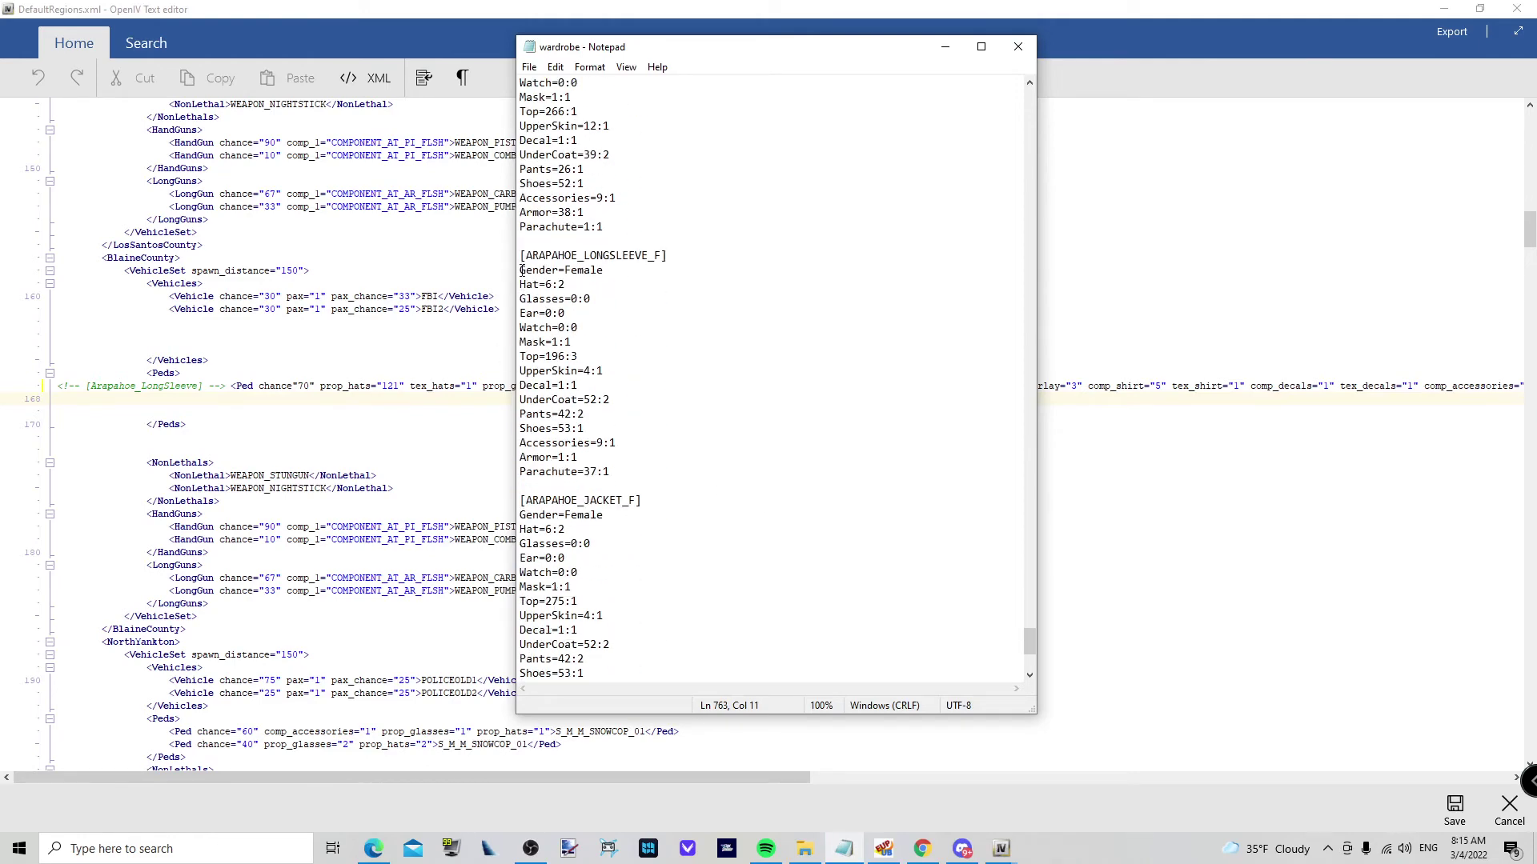
pyautogui.moveTo(520, 255)
pyautogui.mouseDown()
pyautogui.moveTo(741, 341)
pyautogui.moveTo(767, 465)
pyautogui.mouseUp()
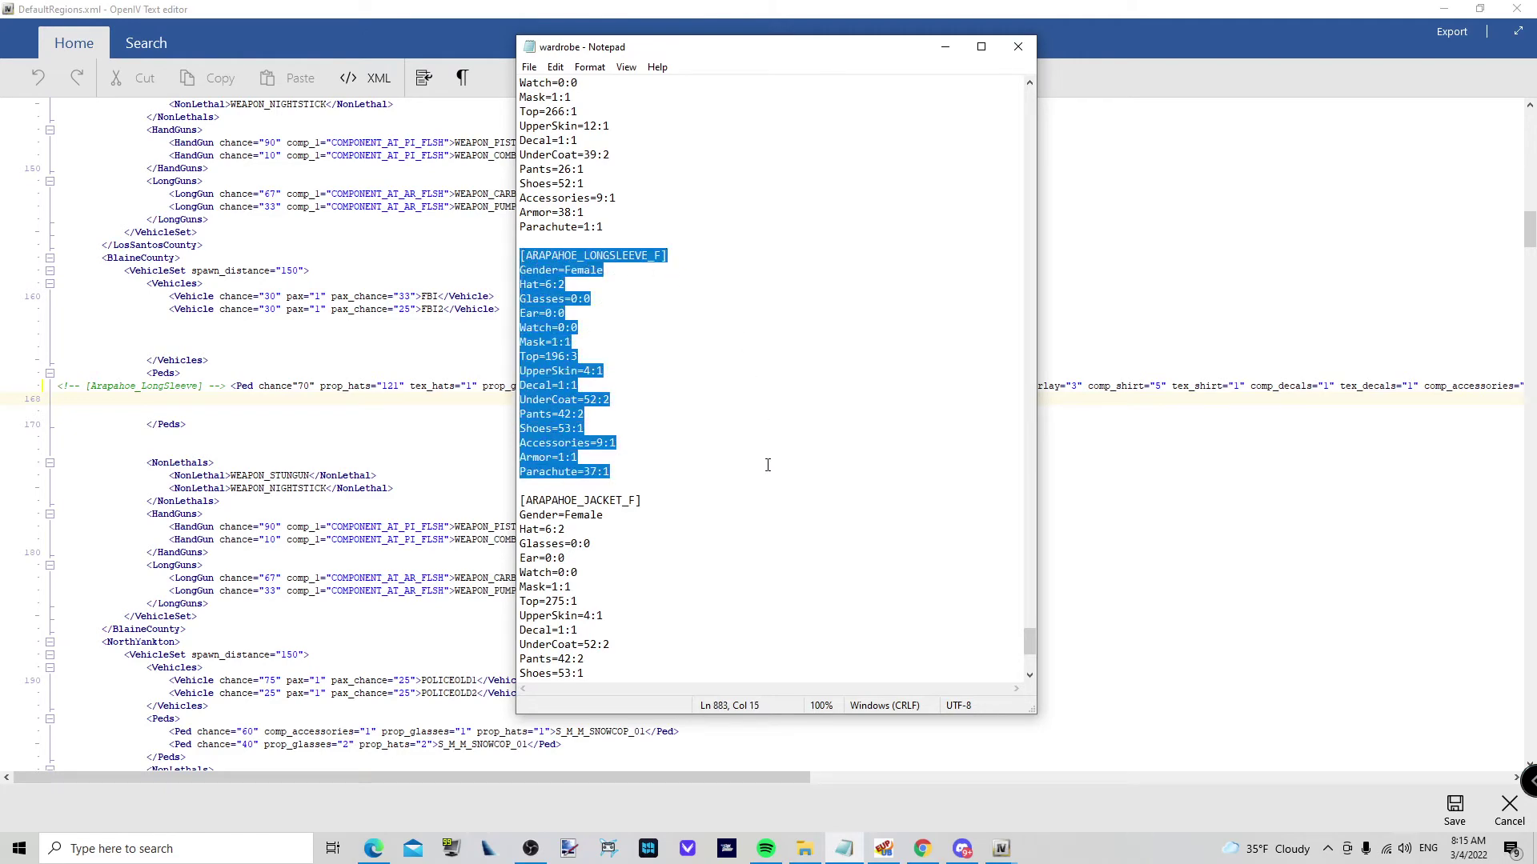
# Reset the conversion tool, paste ARAPAHOE_LONGSLEEVE_F as EUP input and convert it
pyautogui.click(884, 849)
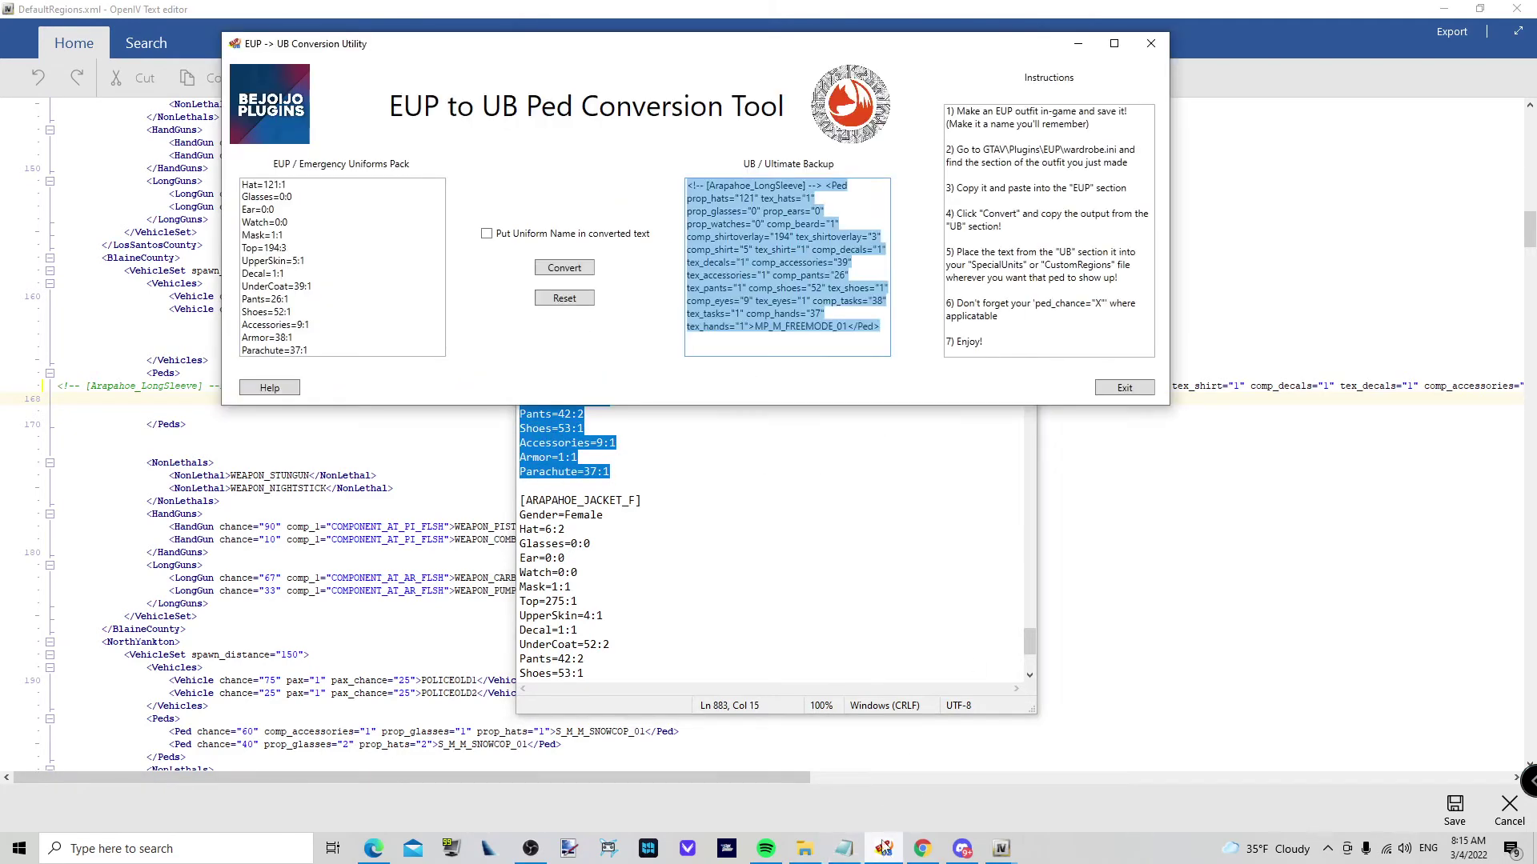
pyautogui.click(560, 298)
pyautogui.click(322, 269)
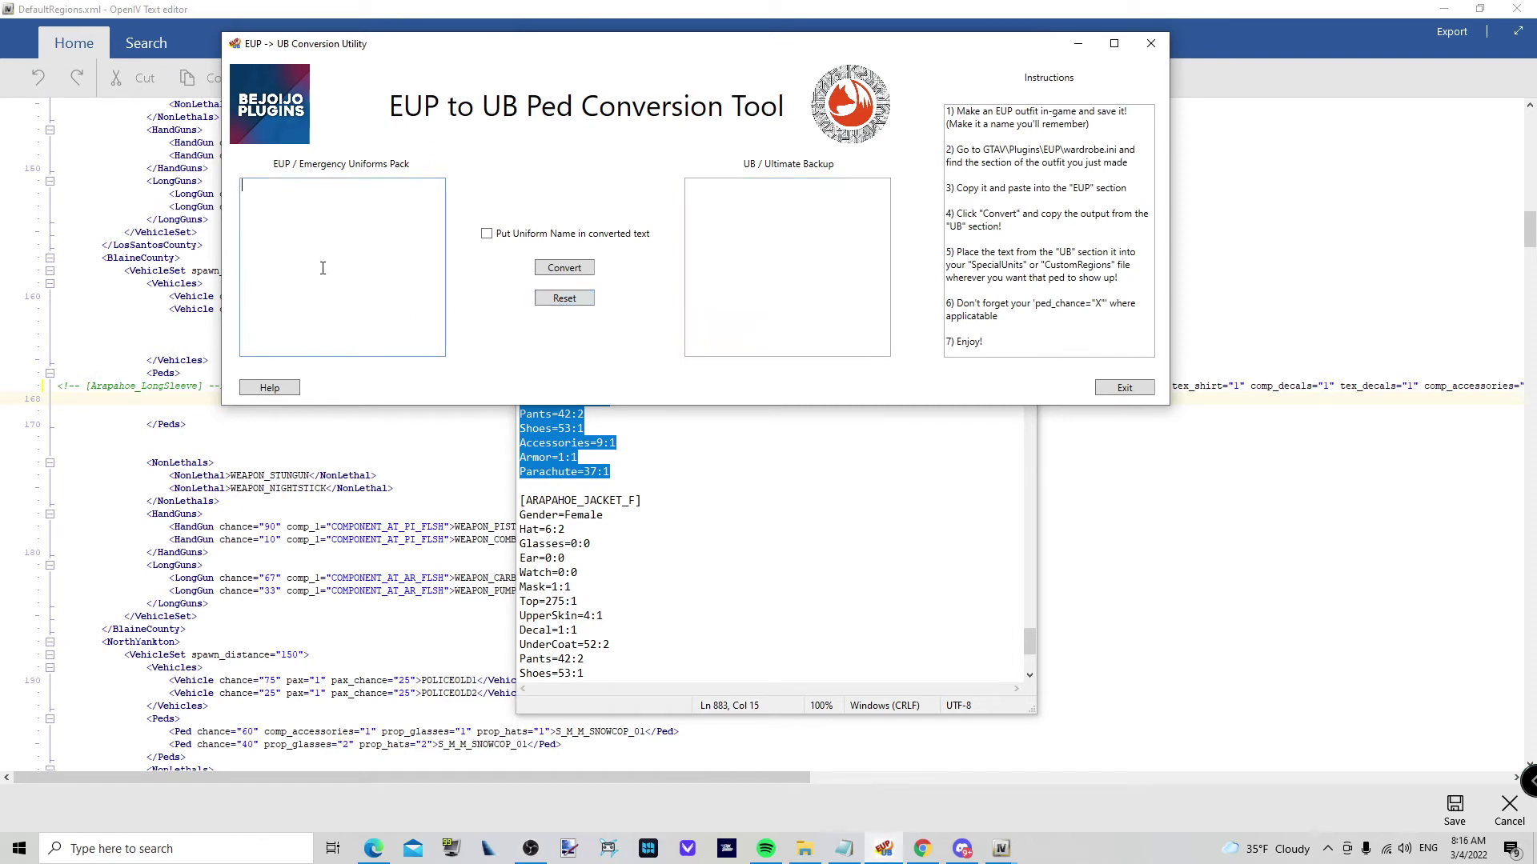
pyautogui.hotkey('ctrl', 'v')
pyautogui.click(562, 270)
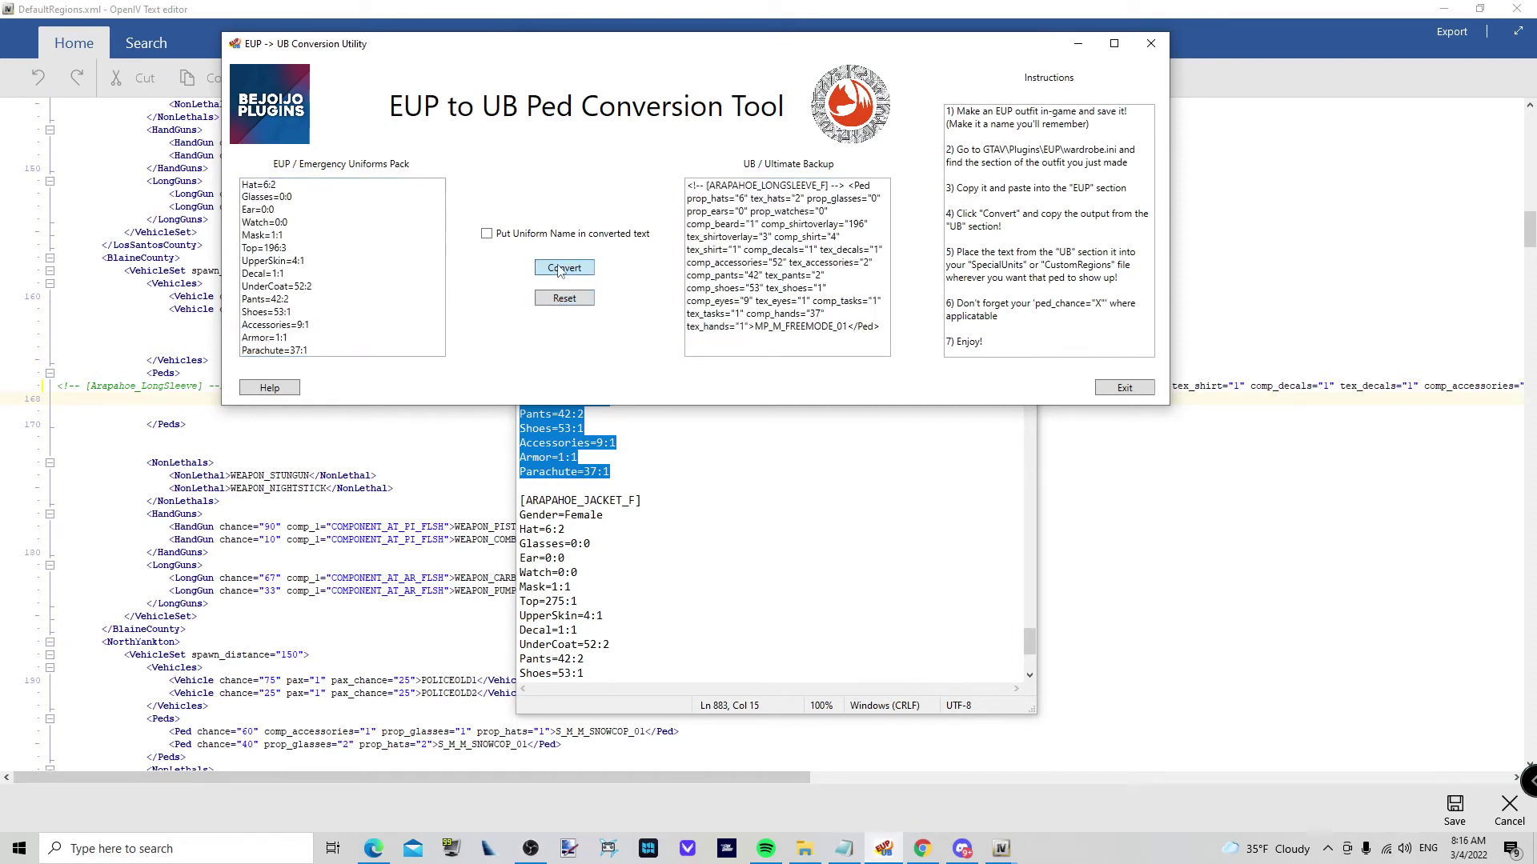
pyautogui.hotkey('ctrl', 'a')
pyautogui.write('[ARAPAHOE_LONGSLEEVE_F]')
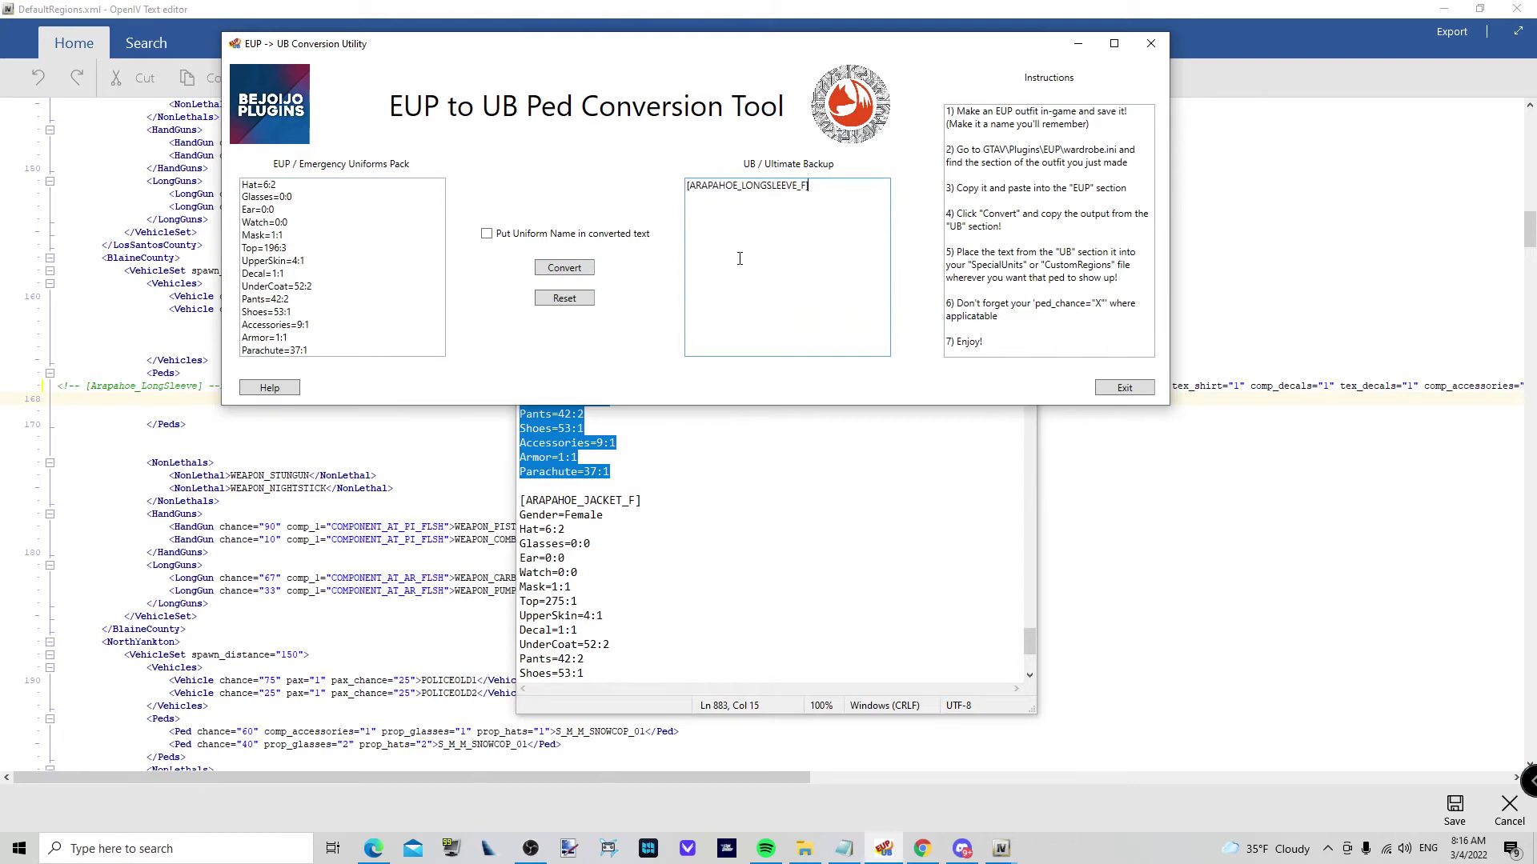
# Undo the raw outfit text accidentally pasted onto DefaultRegions.xml line 168
pyautogui.click(719, 479)
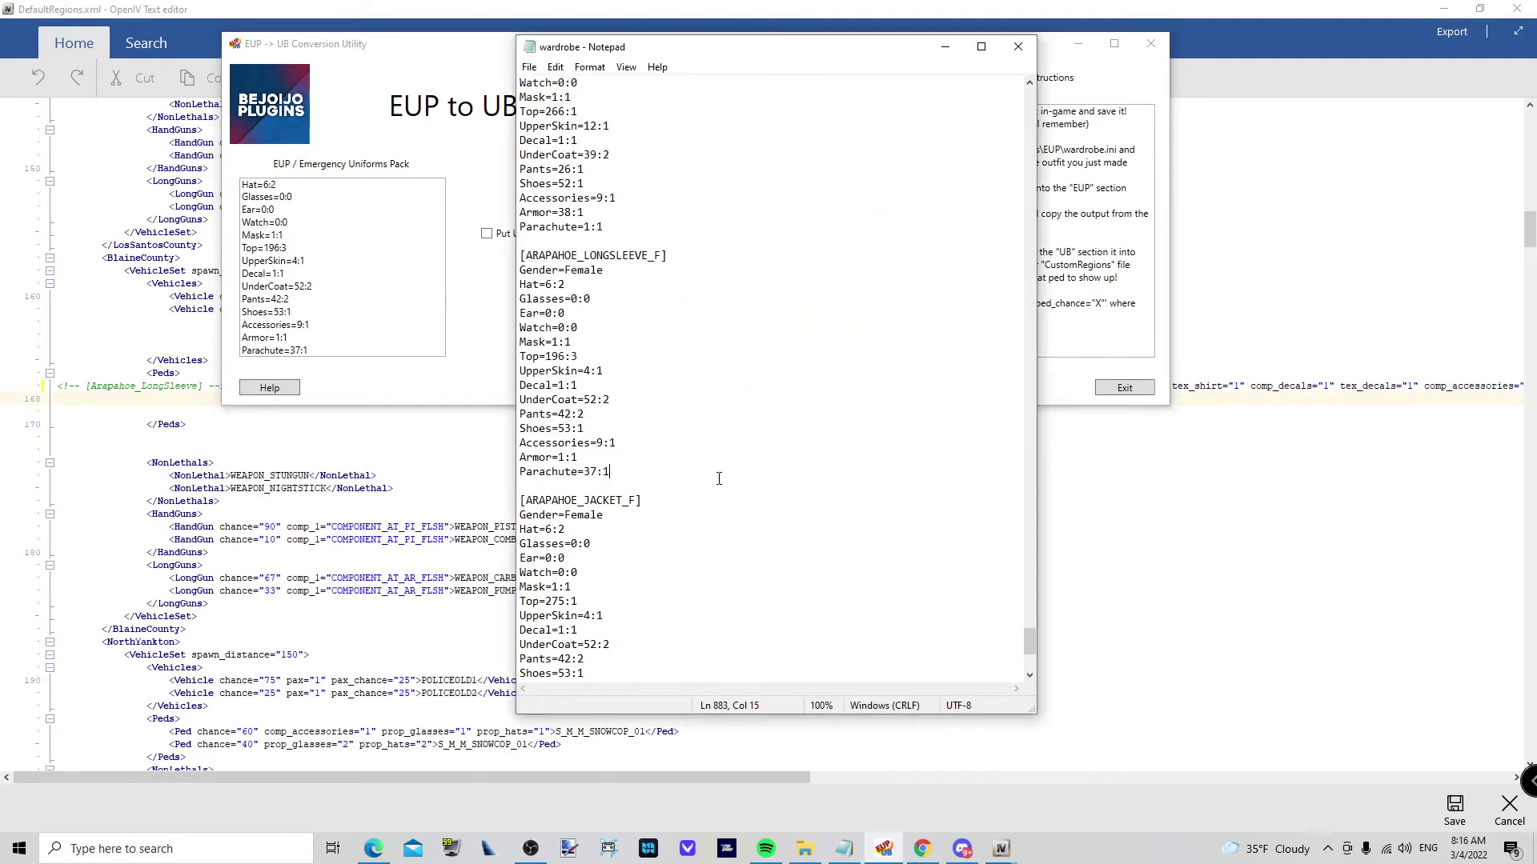
pyautogui.click(238, 14)
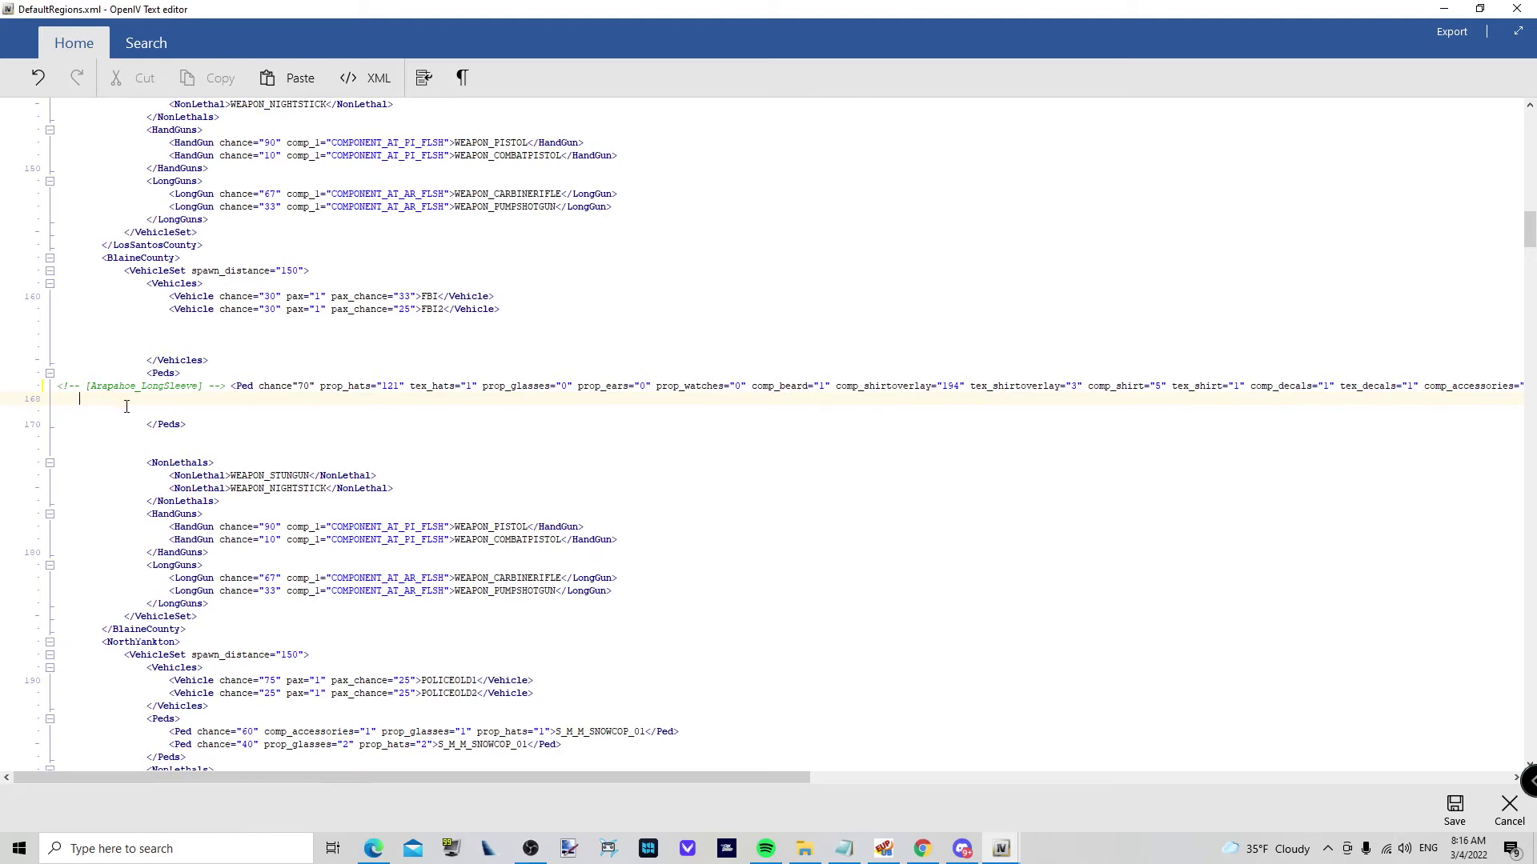
pyautogui.write('[ARAPAHOE_LONGSLEEVE_F] Gender=Female Hat=6:2 Glasses=0:0 Ear=0:0 Watch=0:0 Mask=1:1 Top=196:3 UpperSkin=4:1 Decal=1:1 UnderCoat=52:2 Pants=42:2 Shoes=53:1 Accessories=9:1 Armor=1:1 Parachute=37:1')
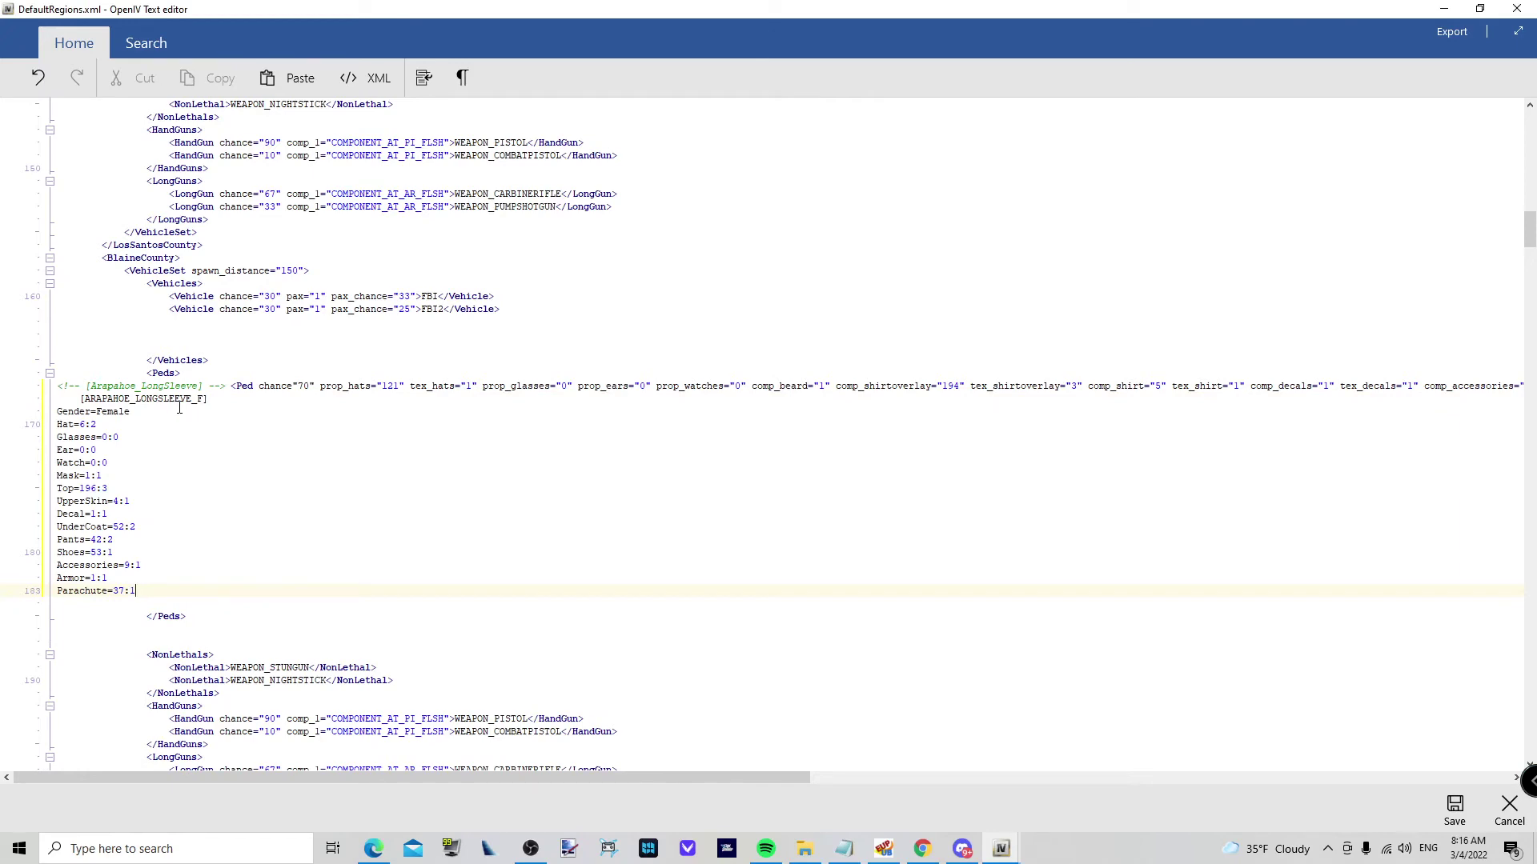
pyautogui.hotkey('ctrl', 'z')
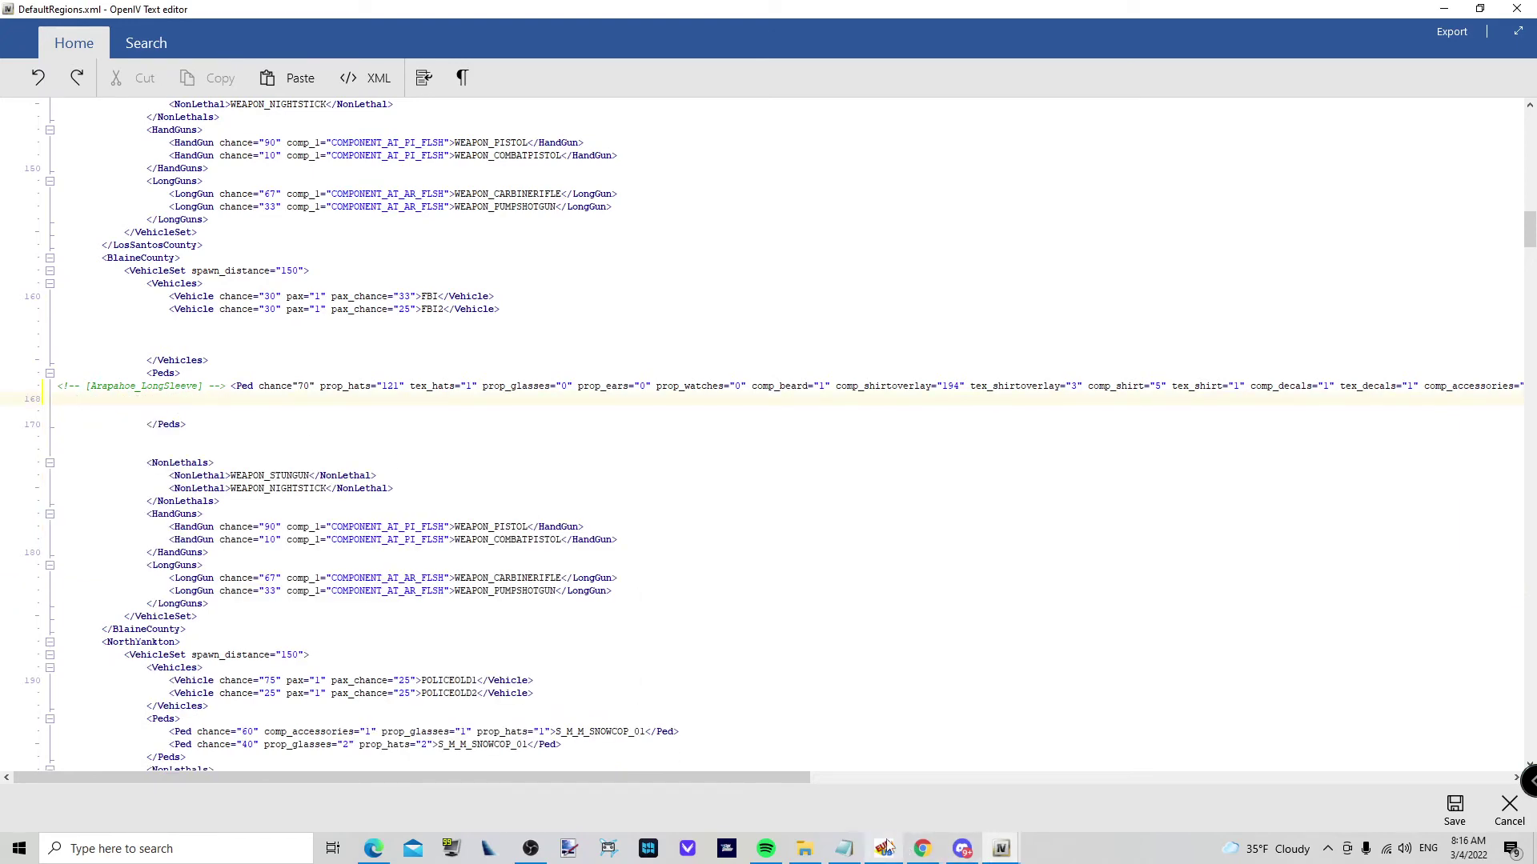
# Reconvert ARAPAHOE_LONGSLEEVE_F and select the full UB ped line output
pyautogui.click(883, 849)
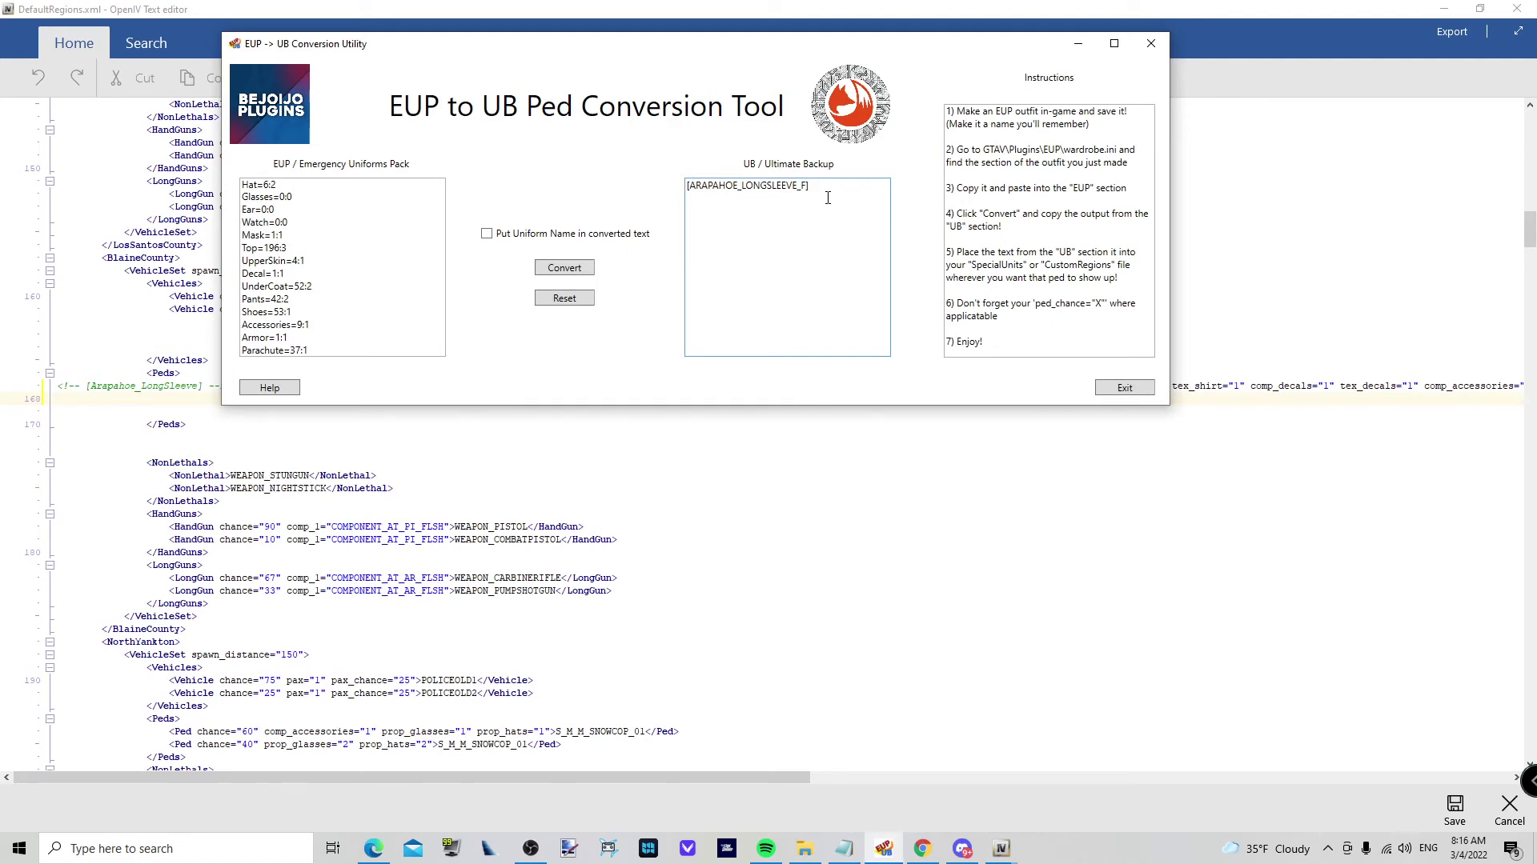
pyautogui.moveTo(824, 192); pyautogui.dragTo(584, 213)
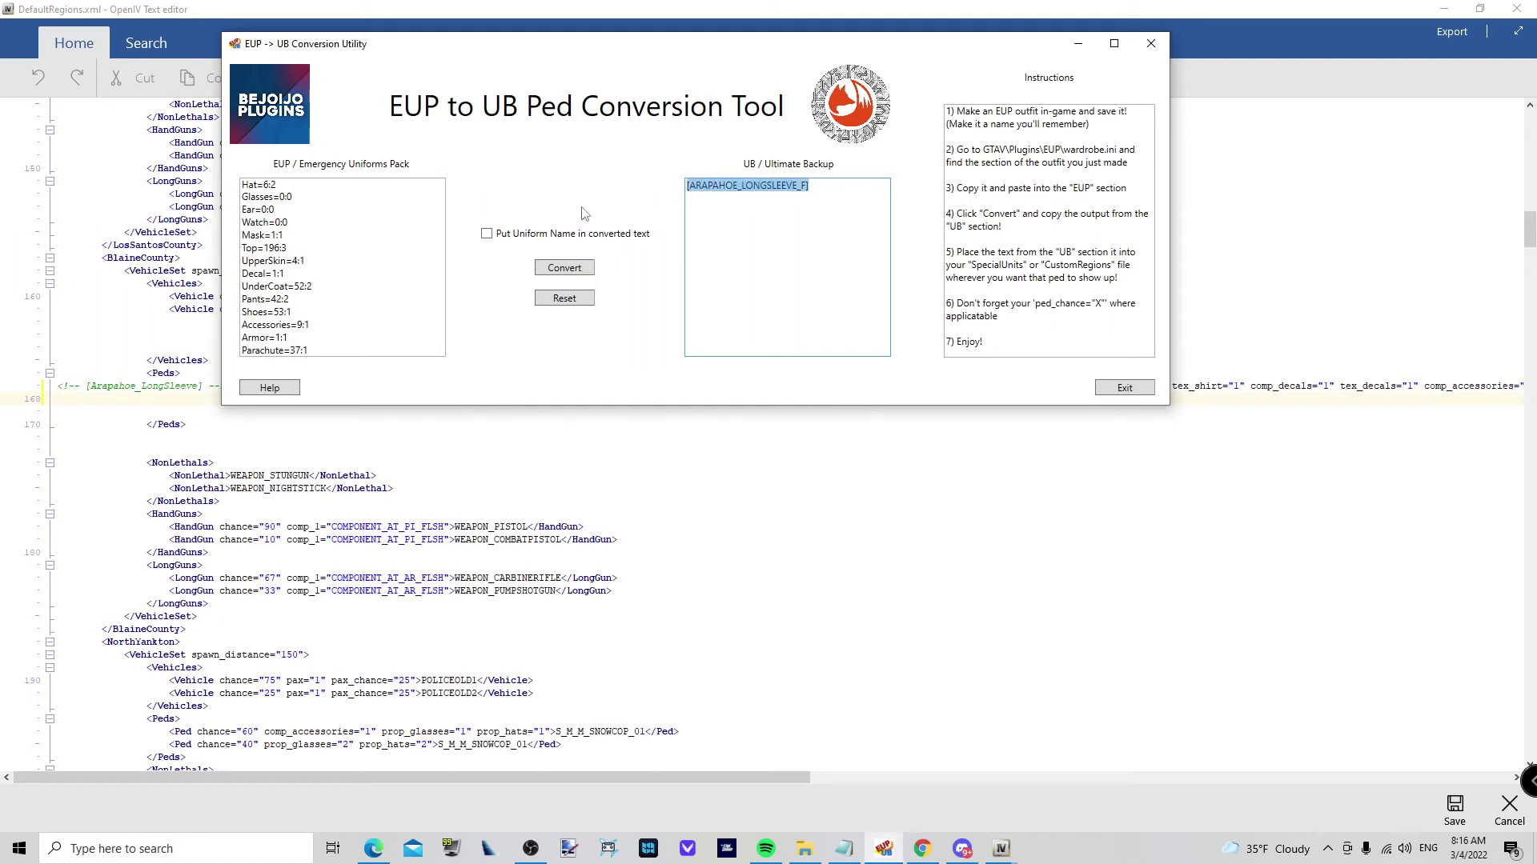
pyautogui.click(564, 268)
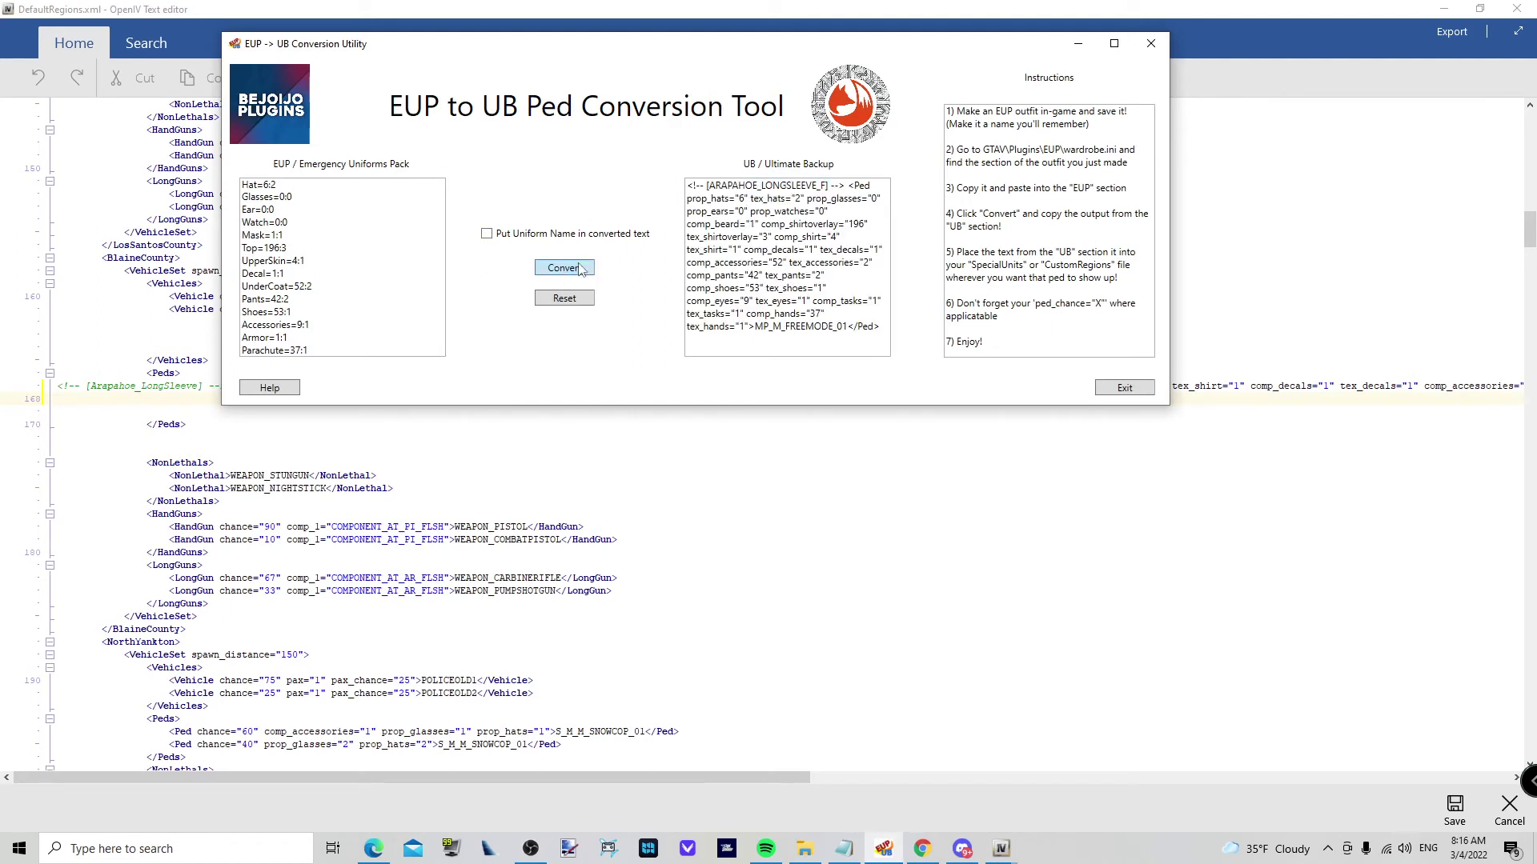
pyautogui.click(746, 253)
pyautogui.hotkey('ctrl', 'a')
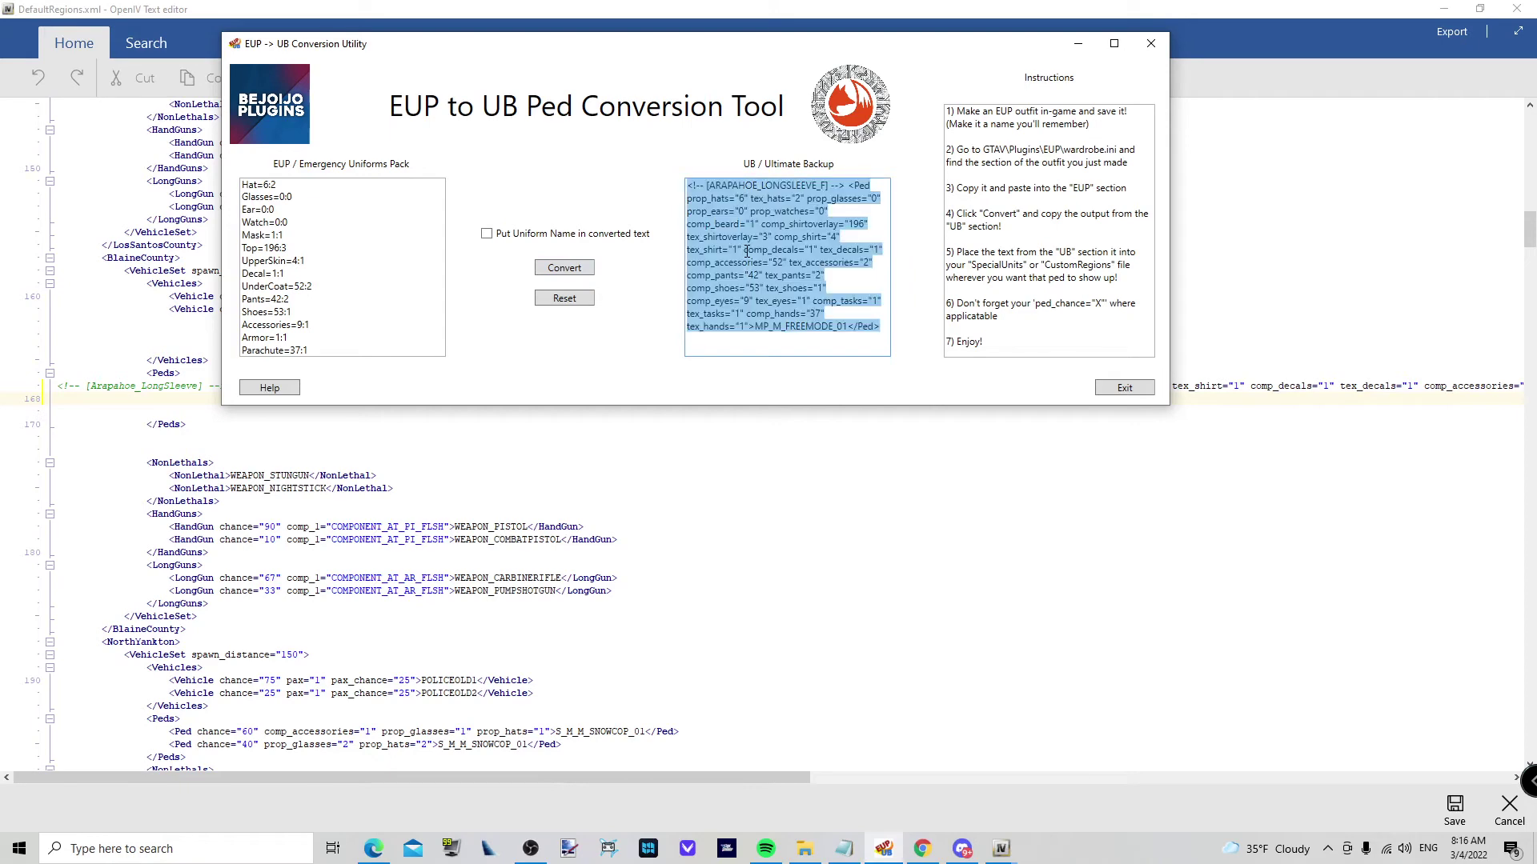
pyautogui.click(238, 9)
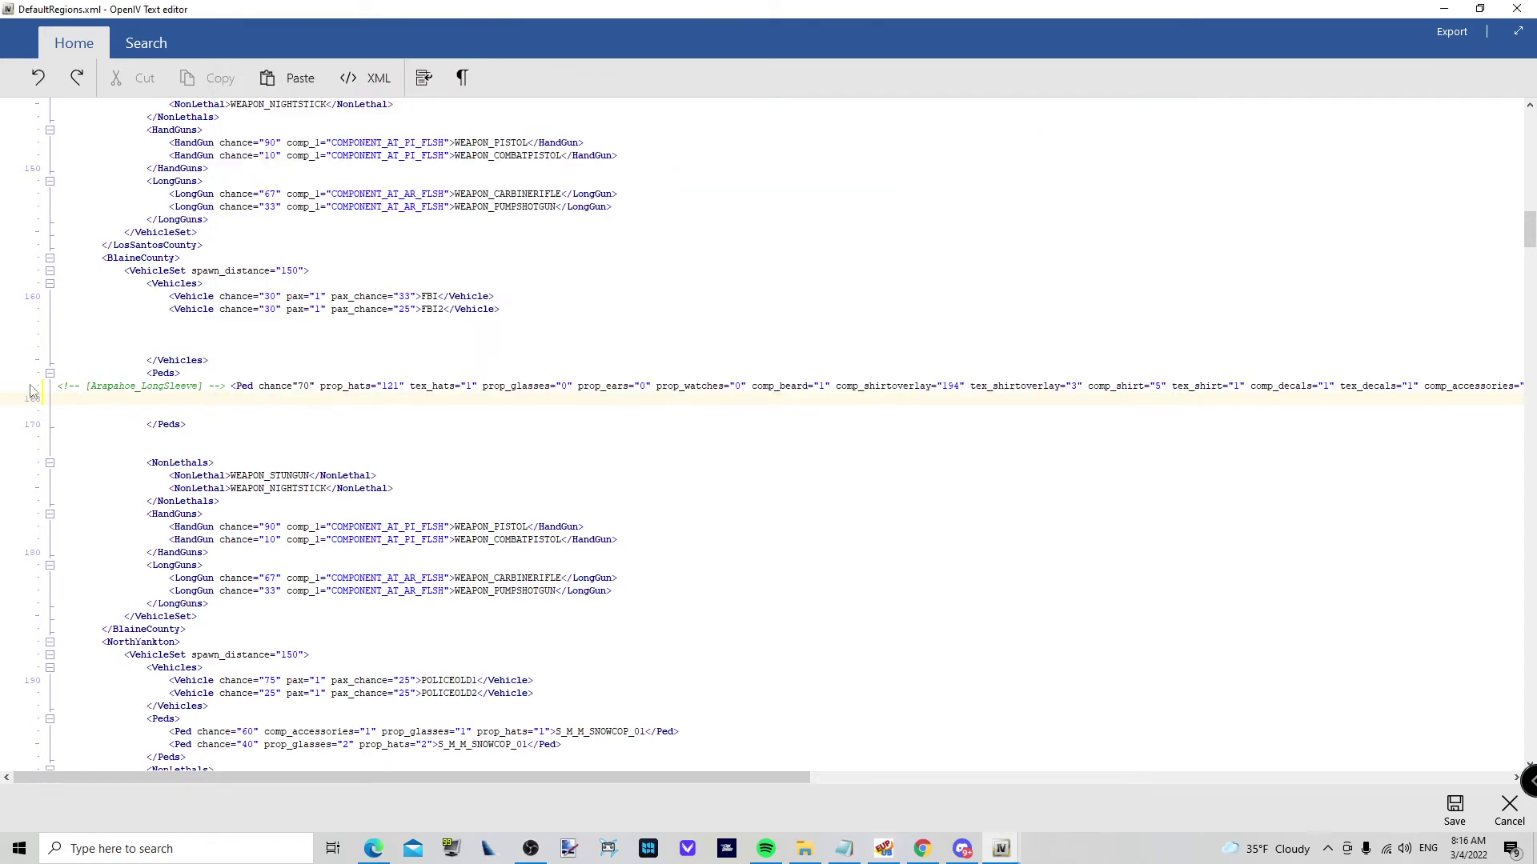
# Paste the ARAPAHOE_LONGSLEEVE_F ped line on line 168 with chance="15", fixing line 167's chance attribute
pyautogui.hotkey('ctrl', 'v')
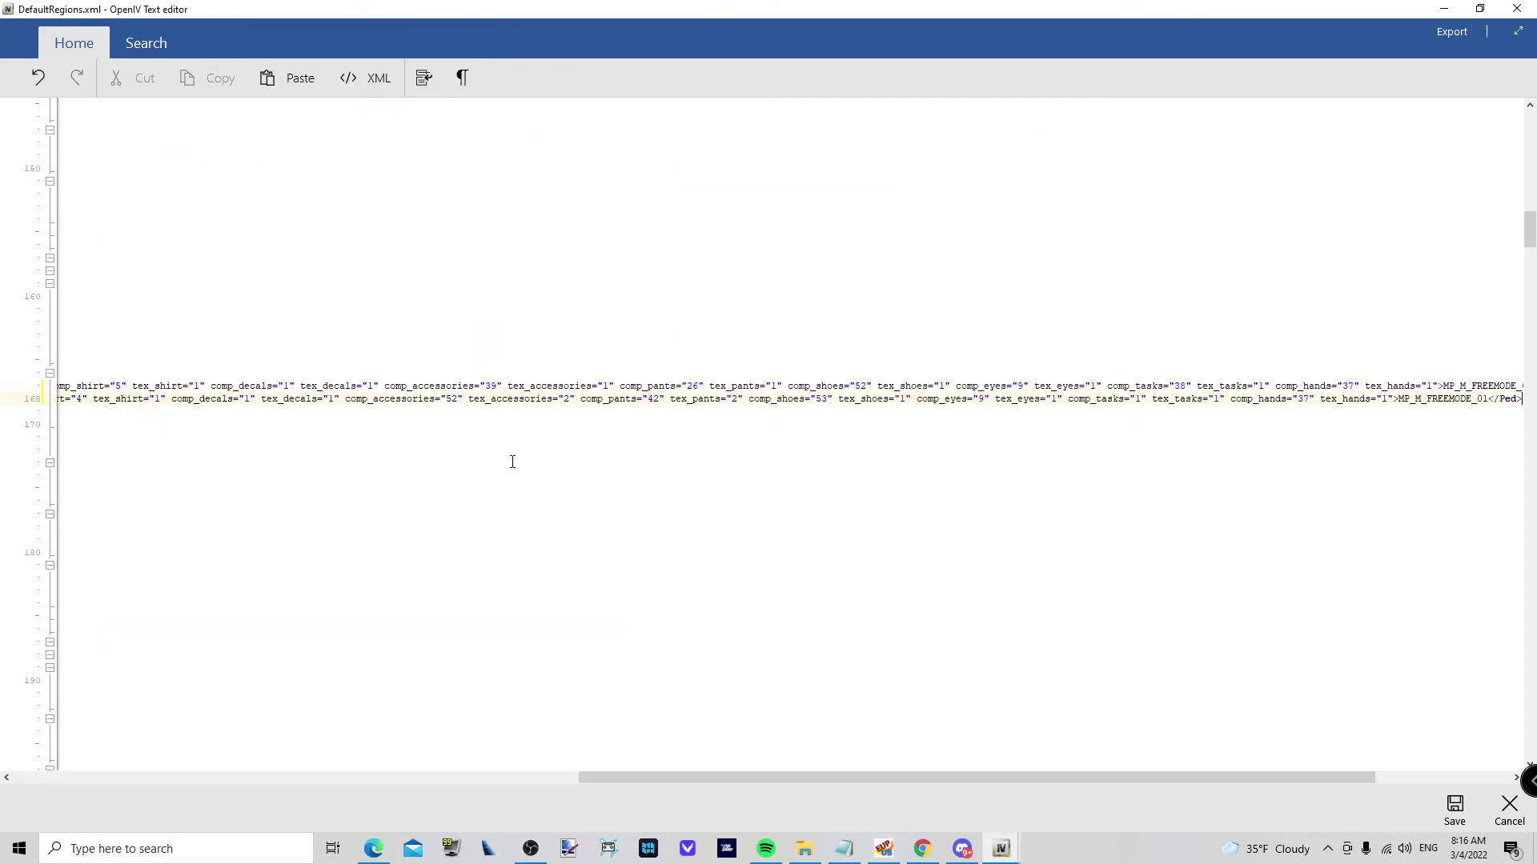
pyautogui.moveTo(911, 778); pyautogui.dragTo(316, 756)
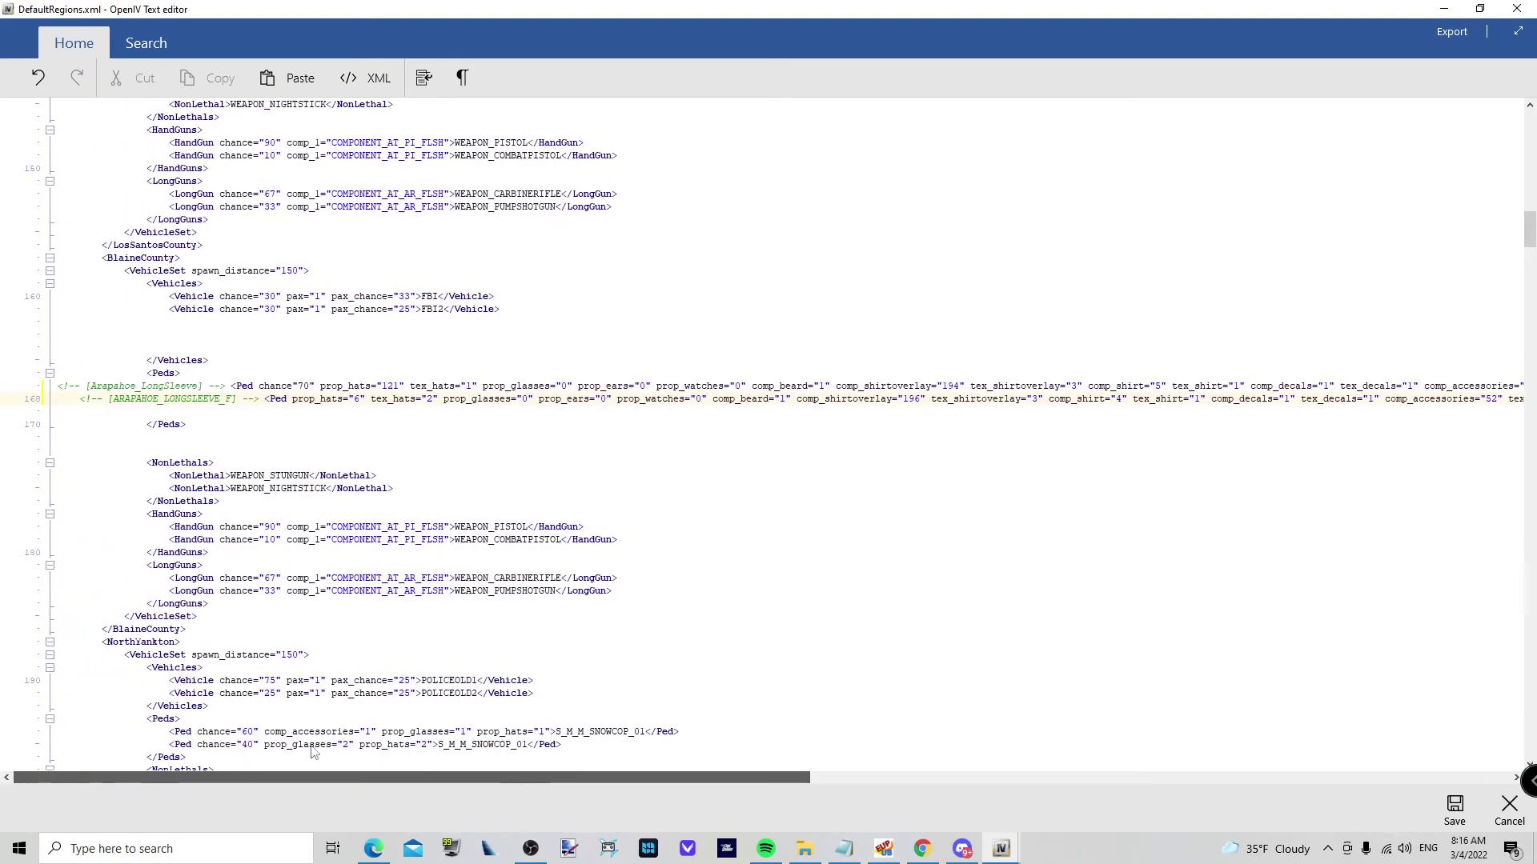
pyautogui.click(286, 399)
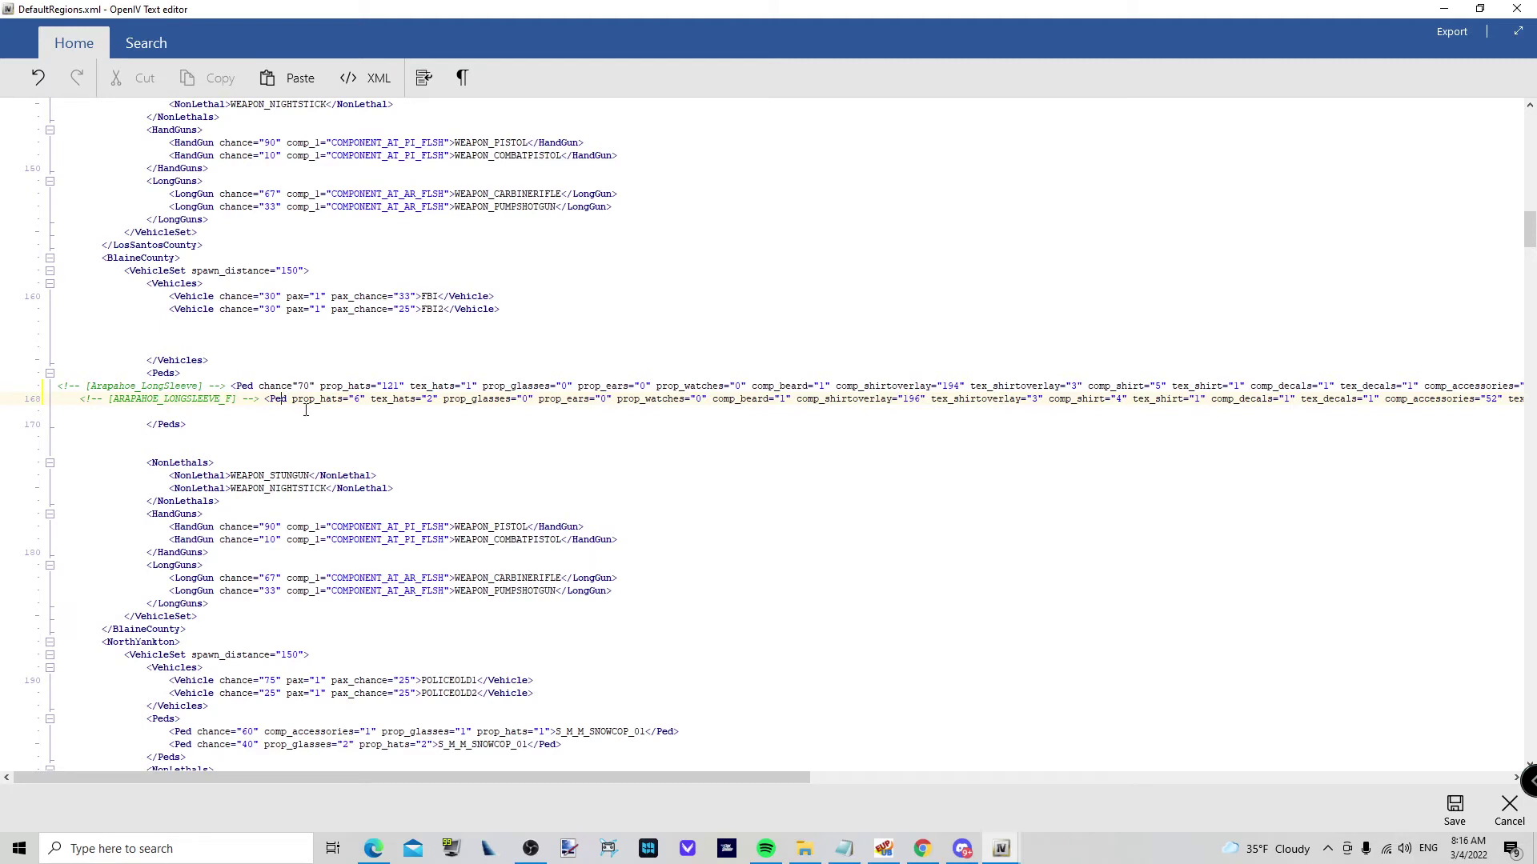
pyautogui.write('chance')
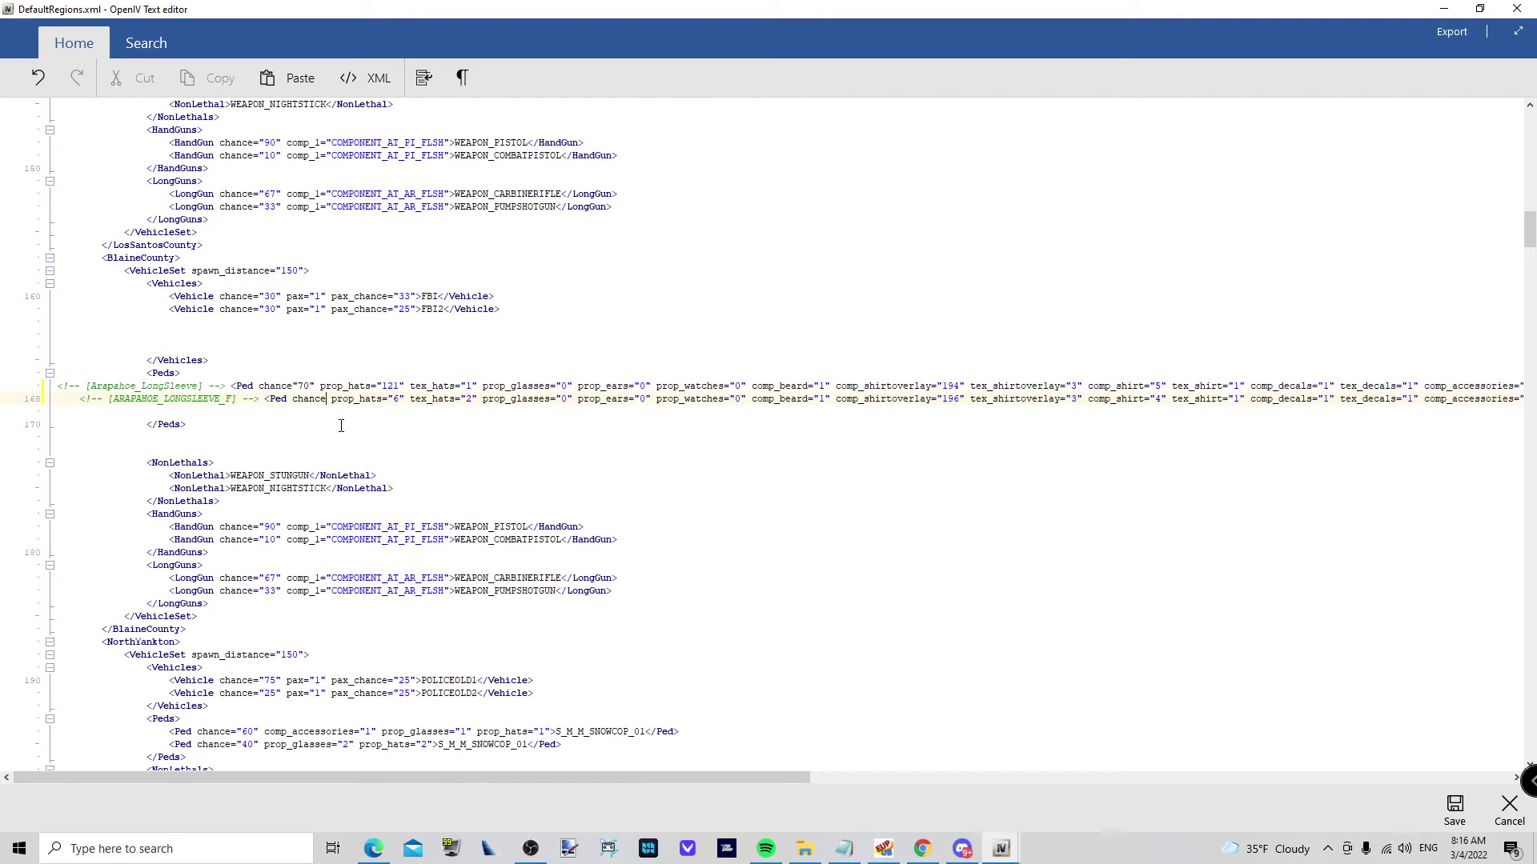
pyautogui.click(293, 385)
pyautogui.write('="1"')
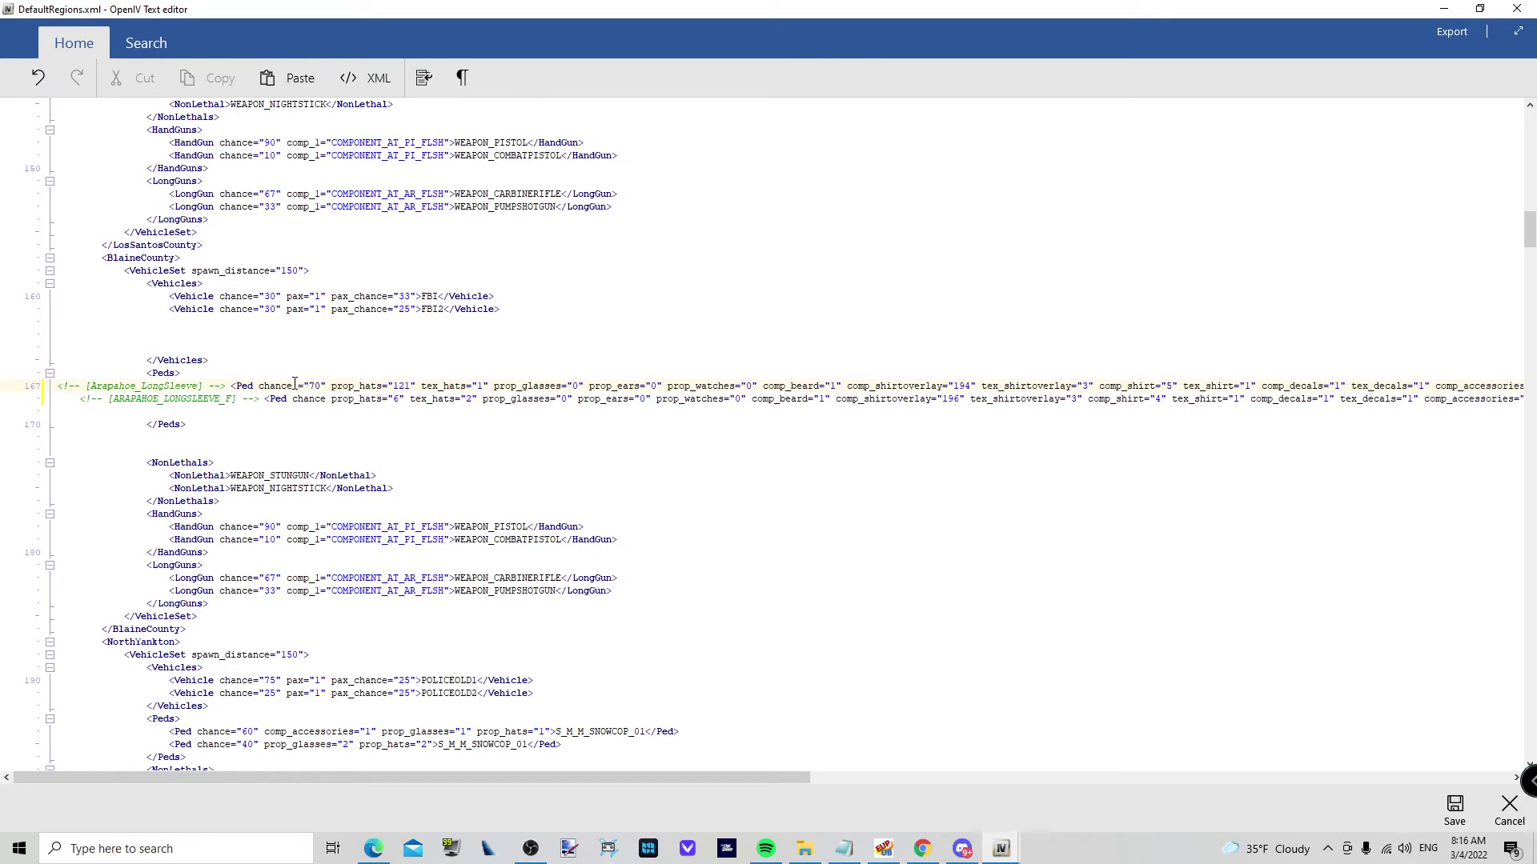
pyautogui.press('BackSpace')
pyautogui.click(326, 399)
pyautogui.write('="')
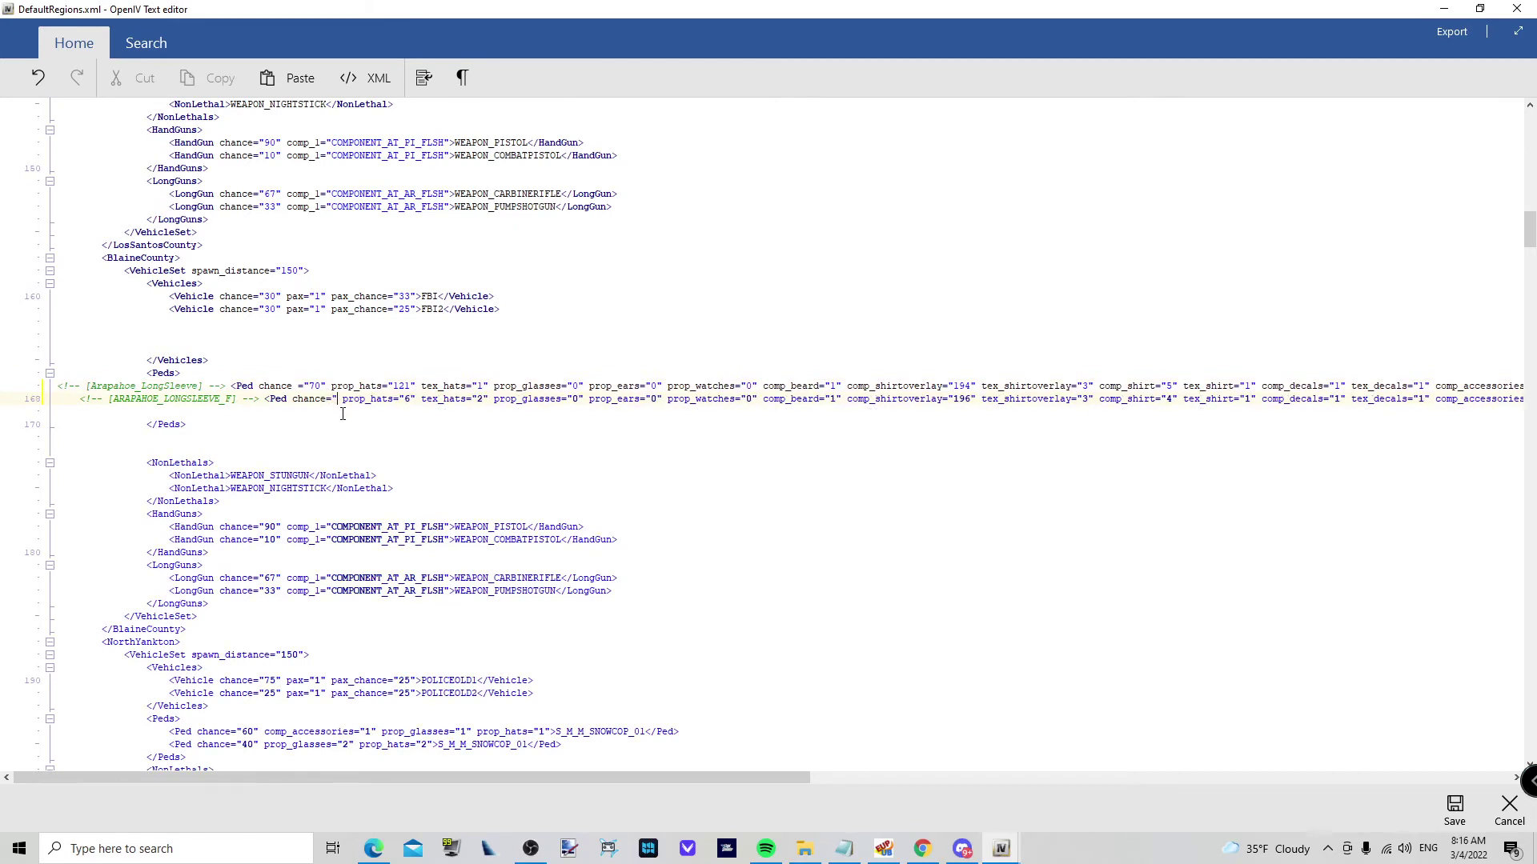
pyautogui.write('15')
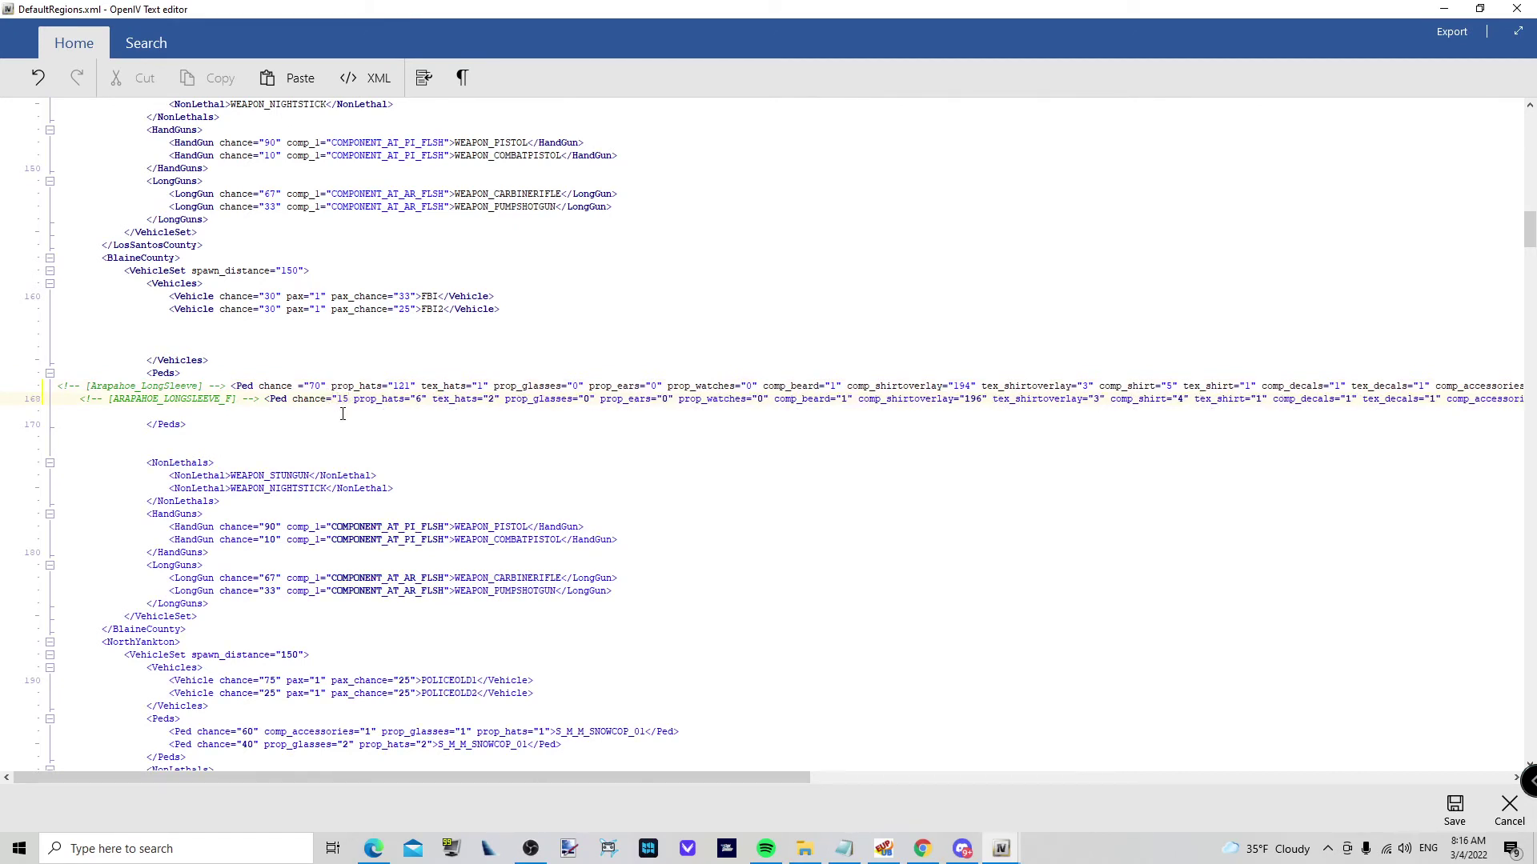
pyautogui.write('"')
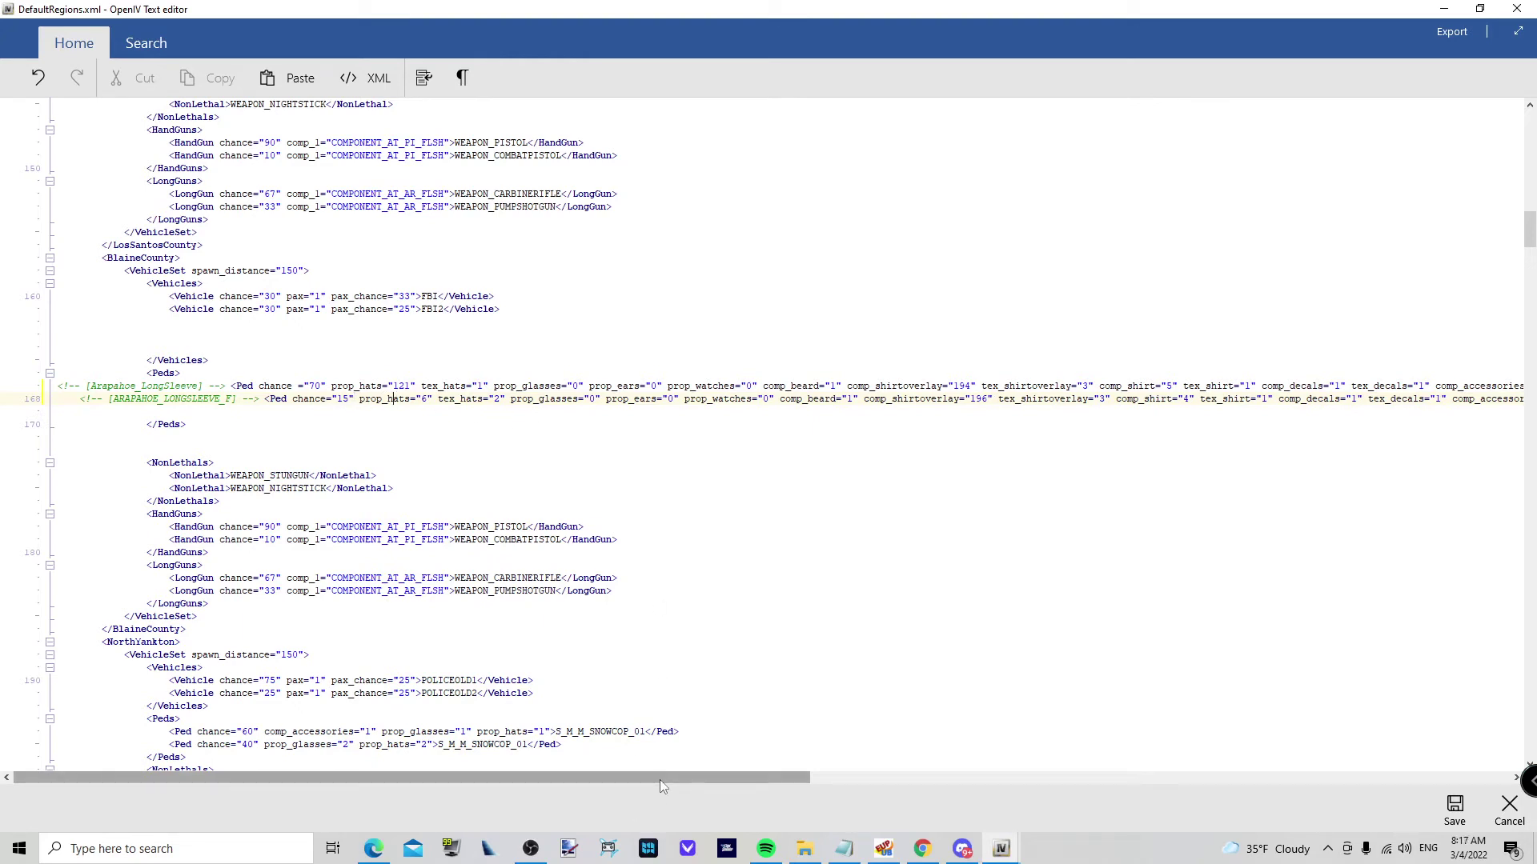
# Change line 168's model from MP_M_FREEMODE_01 to MP_F_FREEMODE_01
pyautogui.moveTo(659, 780)
pyautogui.mouseDown()
pyautogui.moveTo(921, 794)
pyautogui.moveTo(1383, 785)
pyautogui.mouseUp()
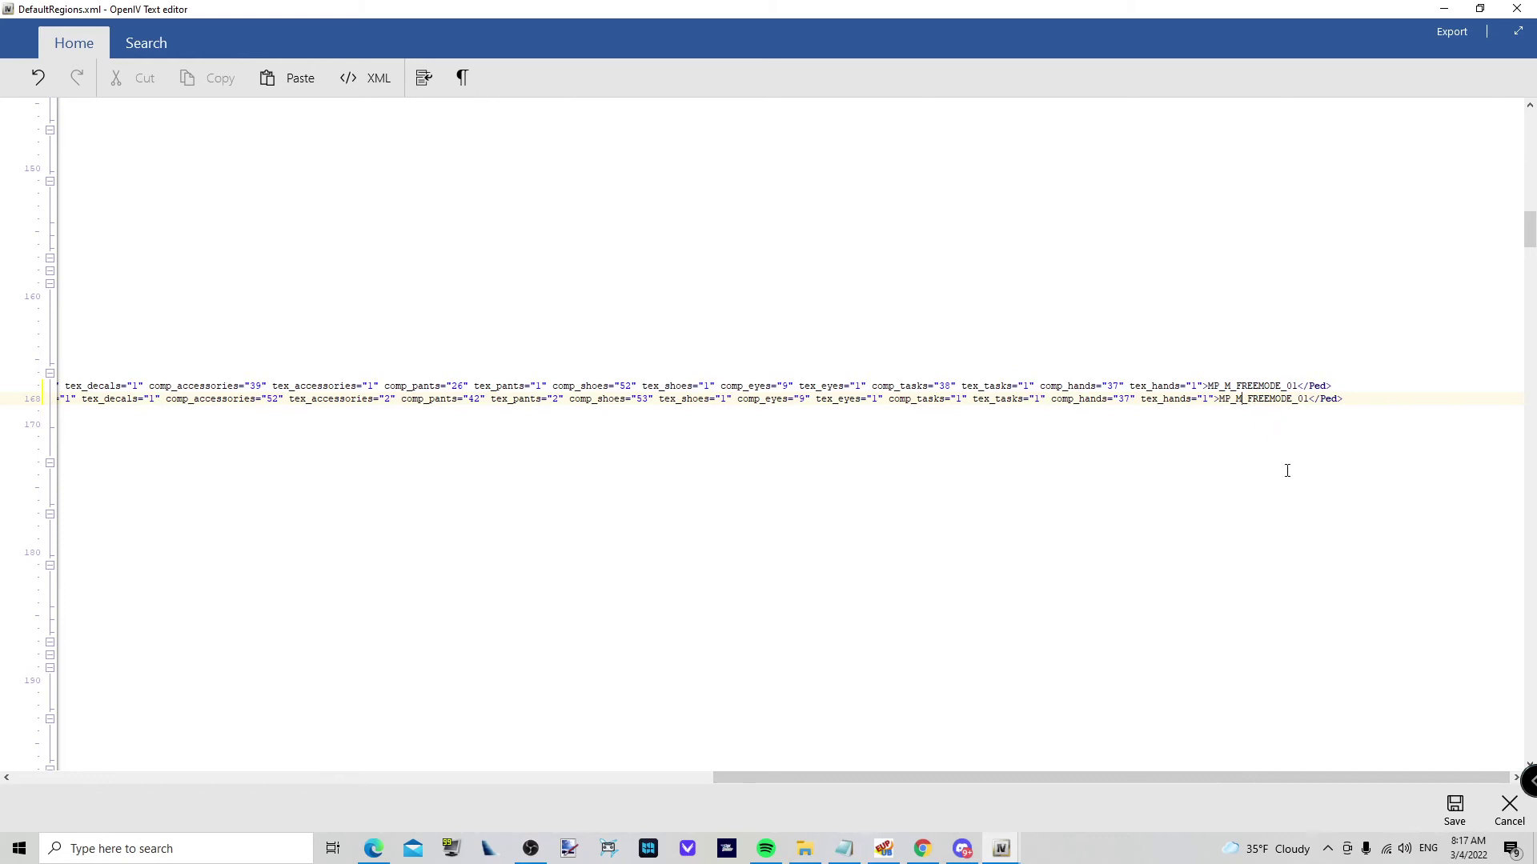
pyautogui.press('BackSpace')
pyautogui.write('F')
pyautogui.scroll(-1, 1299, 442)
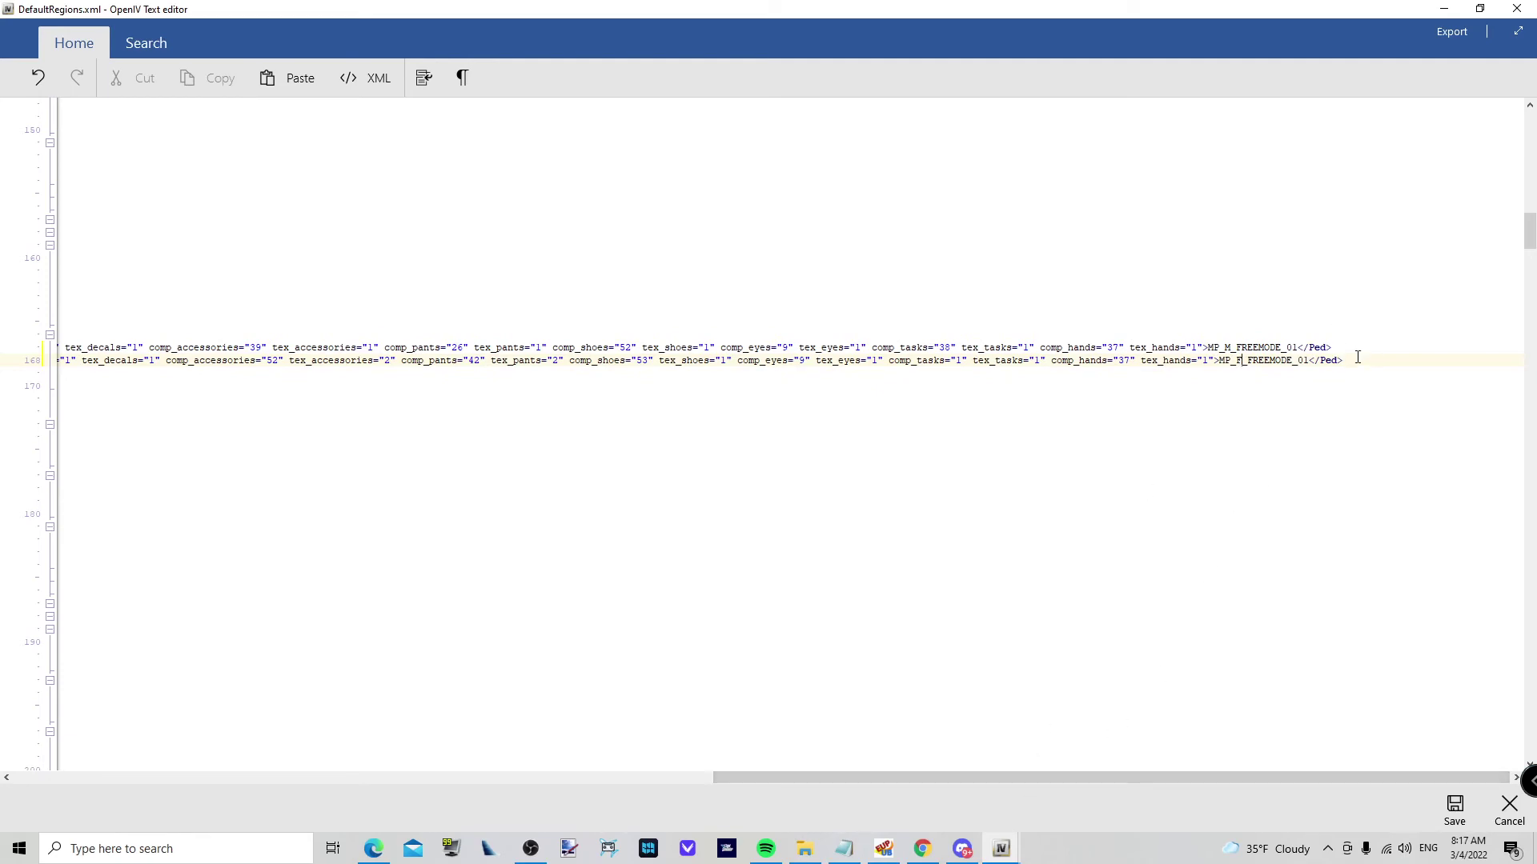
pyautogui.moveTo(1350, 366); pyautogui.dragTo(1217, 362)
pyautogui.click(8, 373)
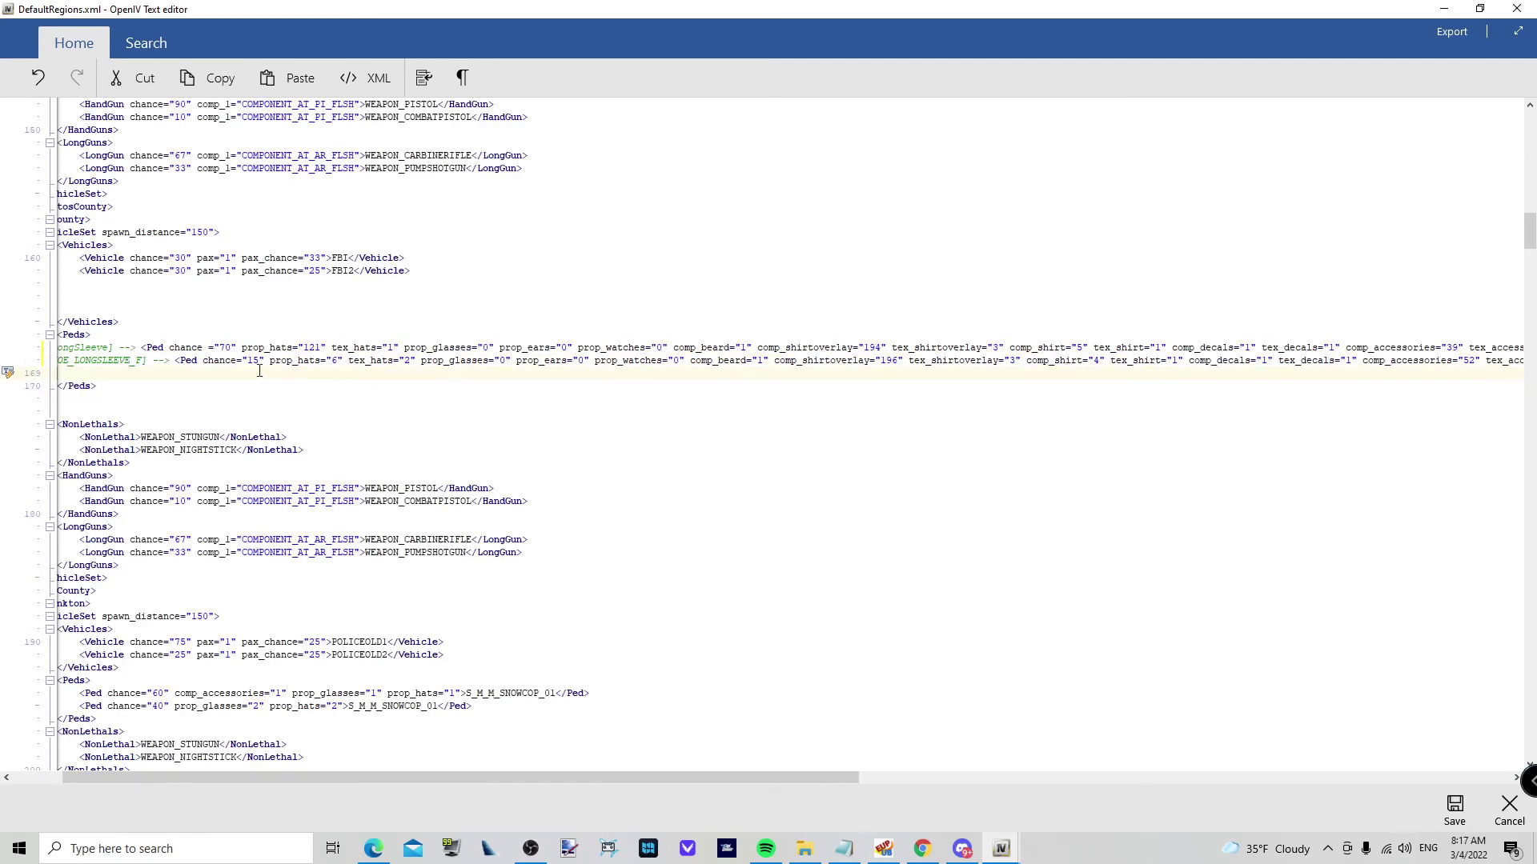
pyautogui.moveTo(8, 373); pyautogui.dragTo(80, 362)
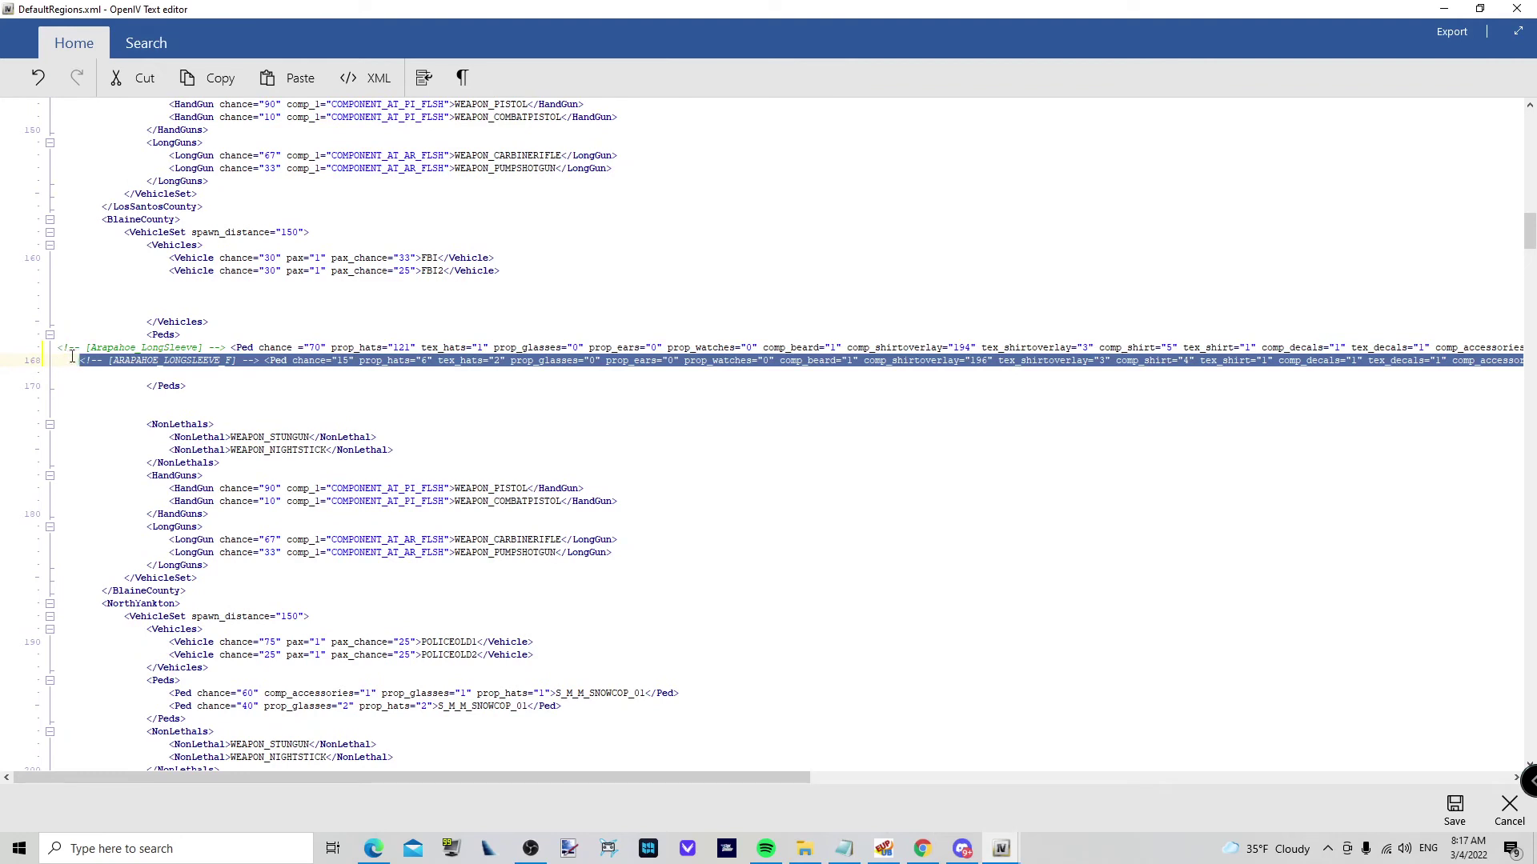
pyautogui.click(247, 362)
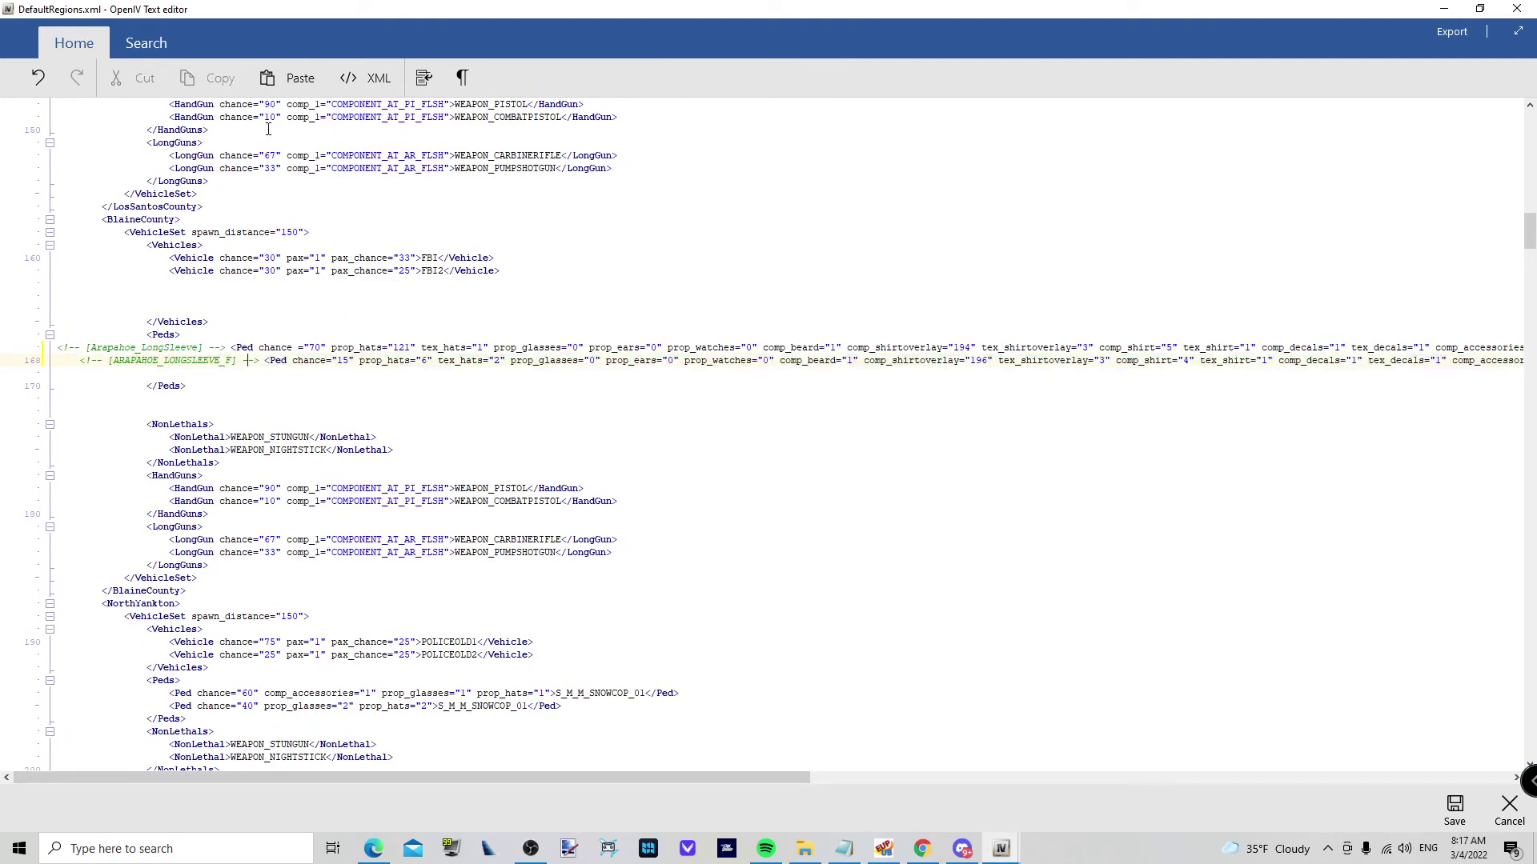
pyautogui.hotkey('ctrl', 'f')
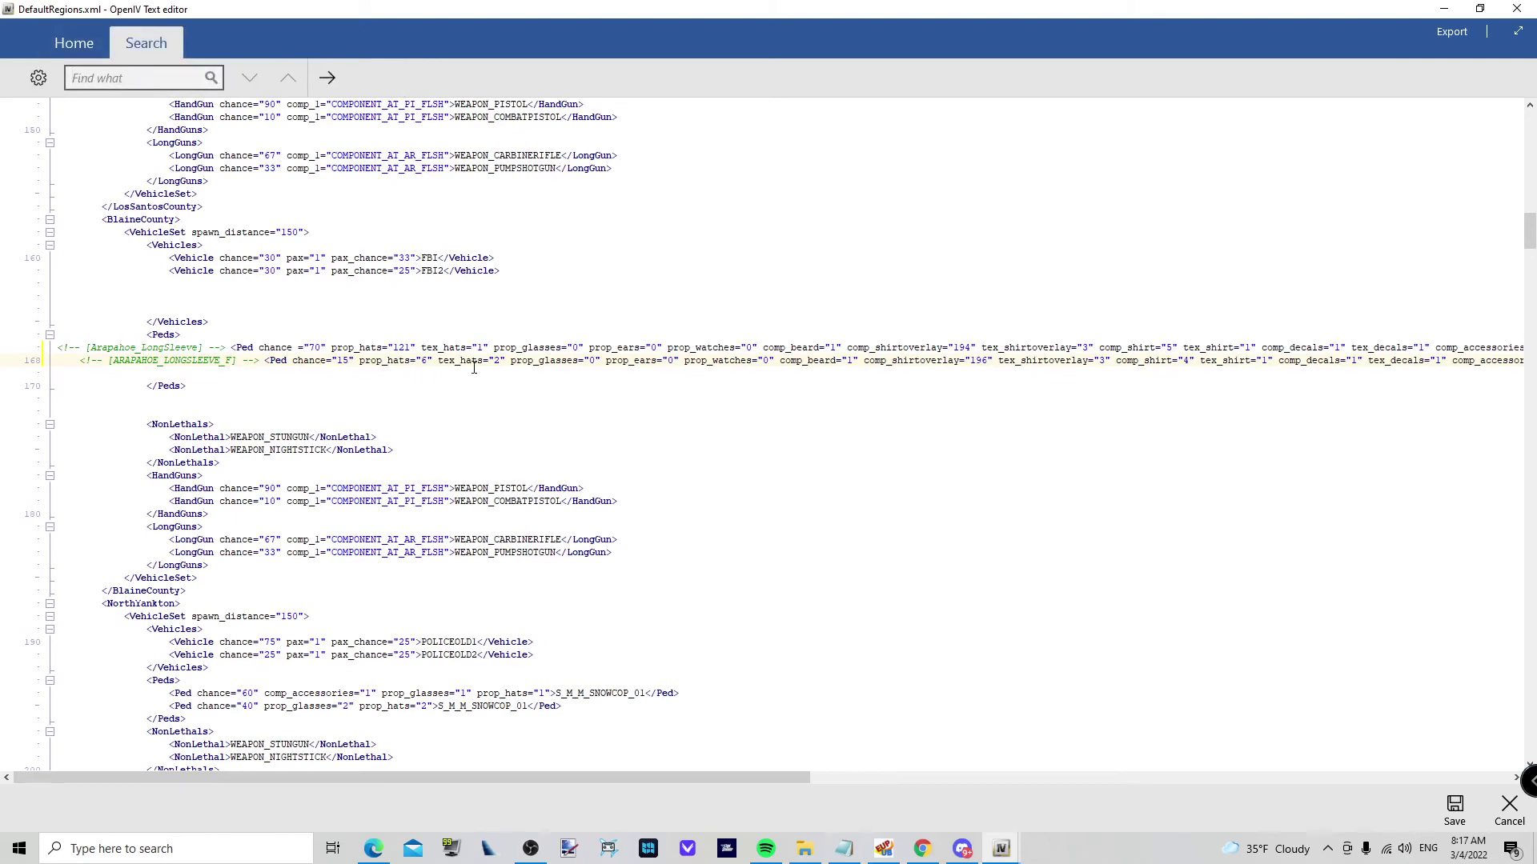
# Search for FEMALE to reach the FemaleLocalPatrol section's Blaine County peds
pyautogui.write('FEMALE')
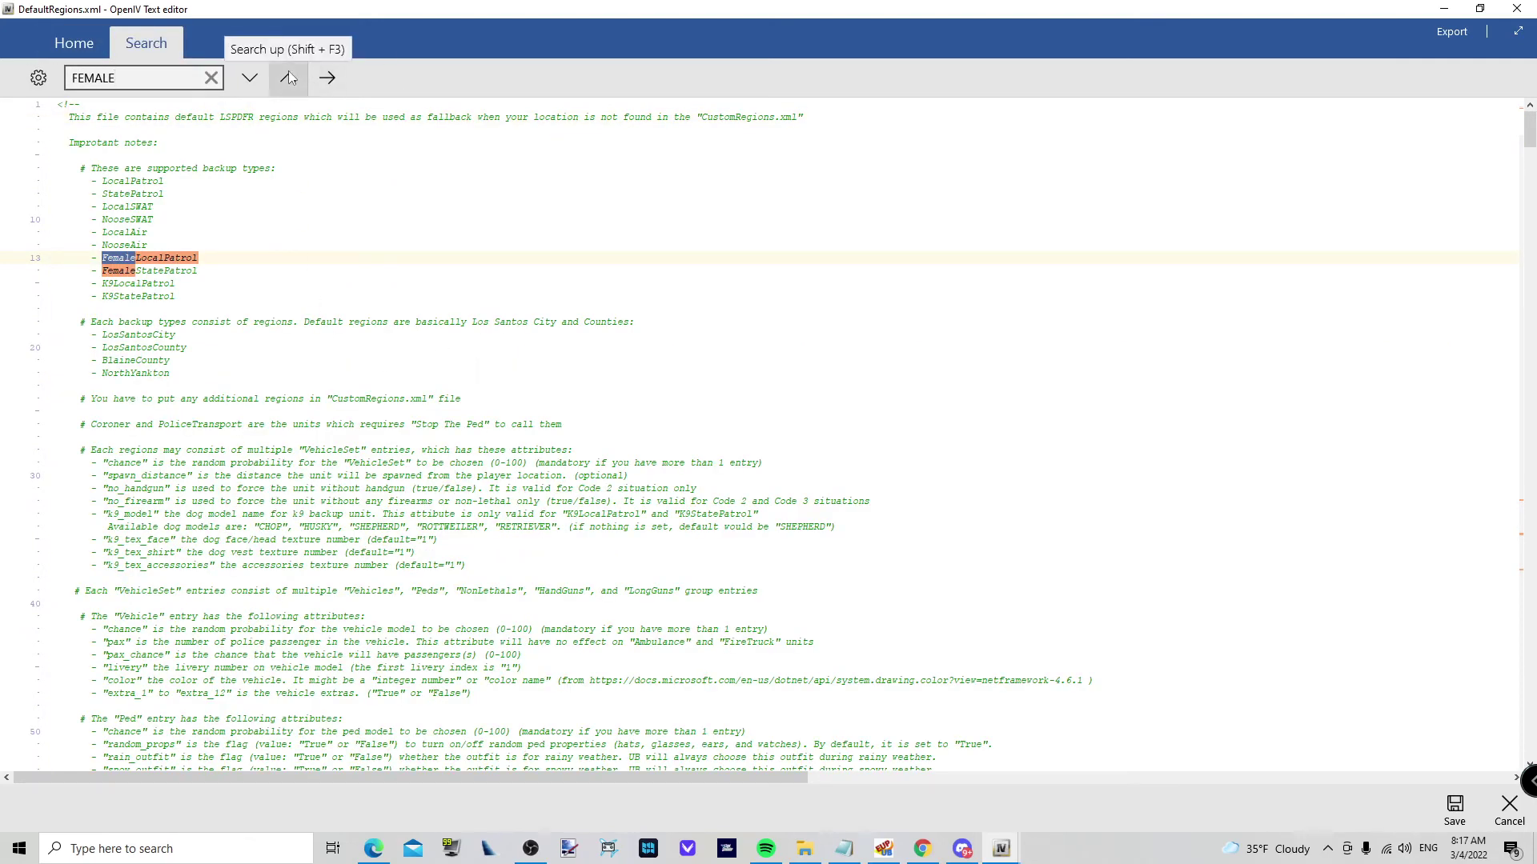
pyautogui.click(257, 78)
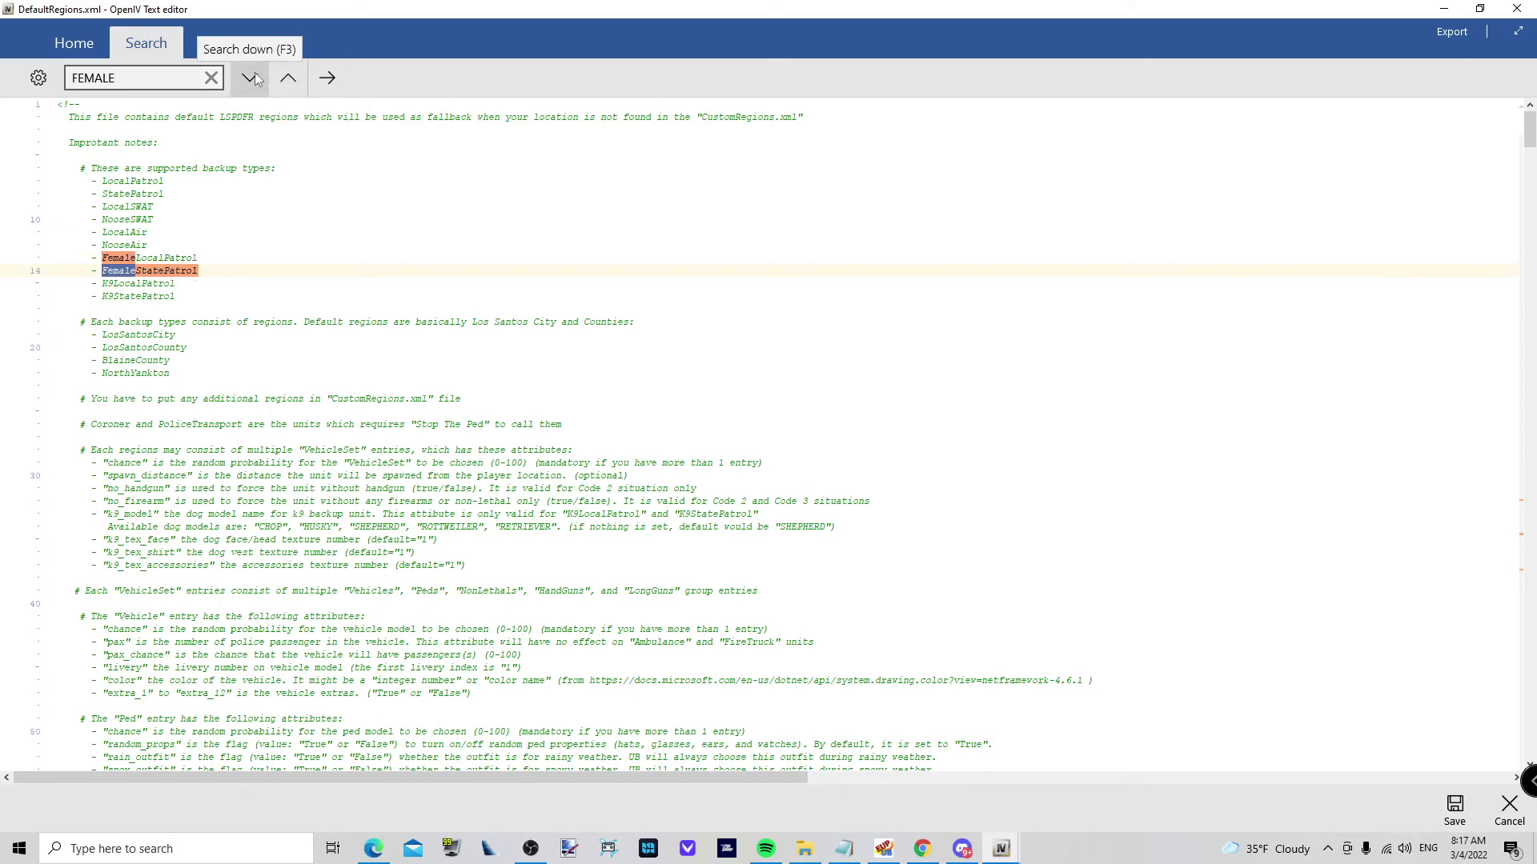
pyautogui.click(256, 78)
pyautogui.scroll(-3, 320, 400)
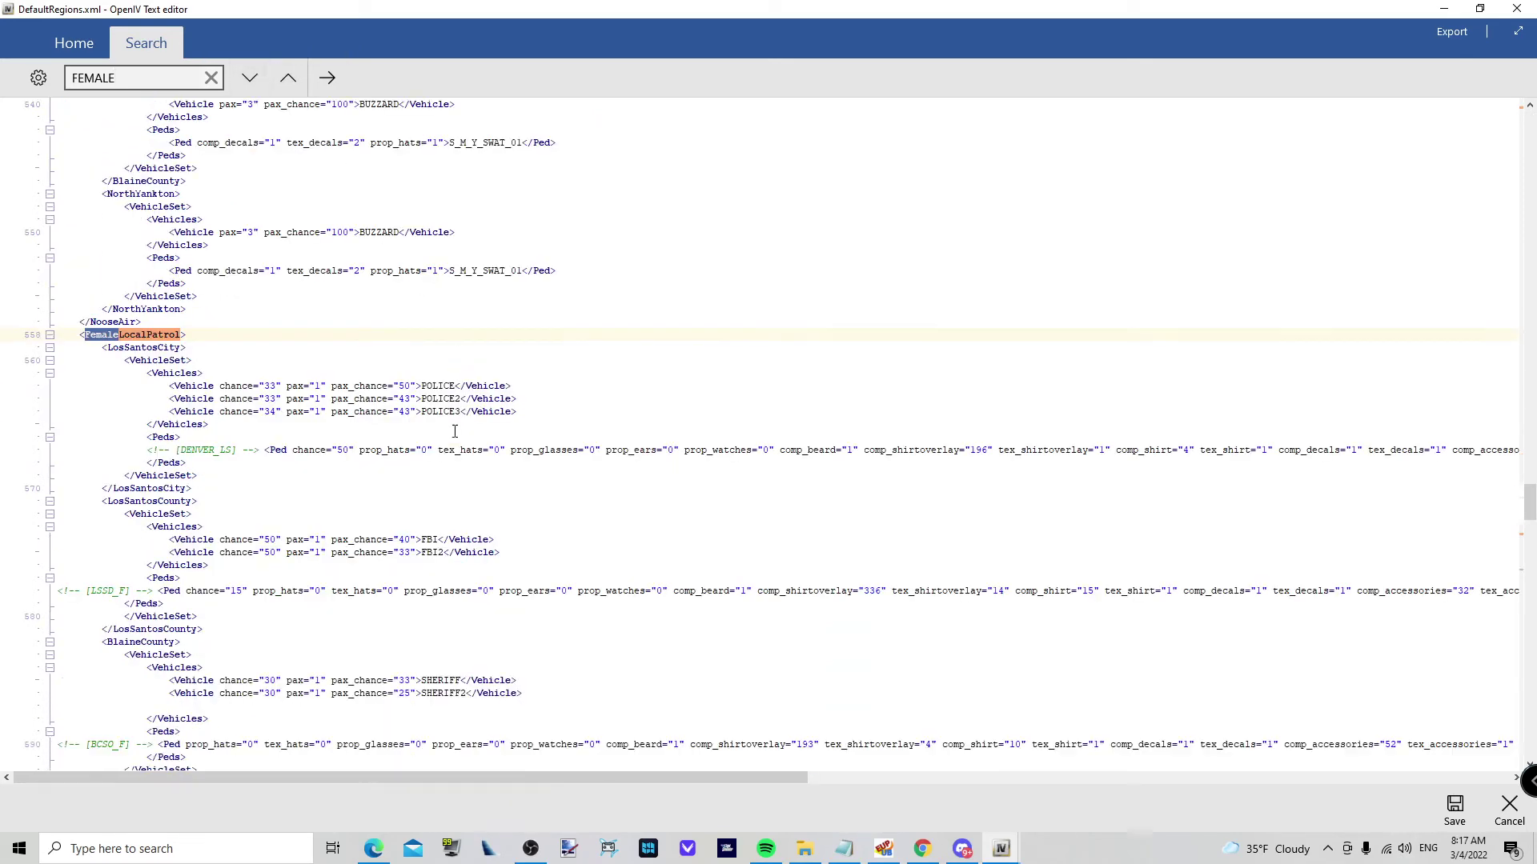
pyautogui.scroll(-1, 213, 385)
pyautogui.scroll(-1, 340, 467)
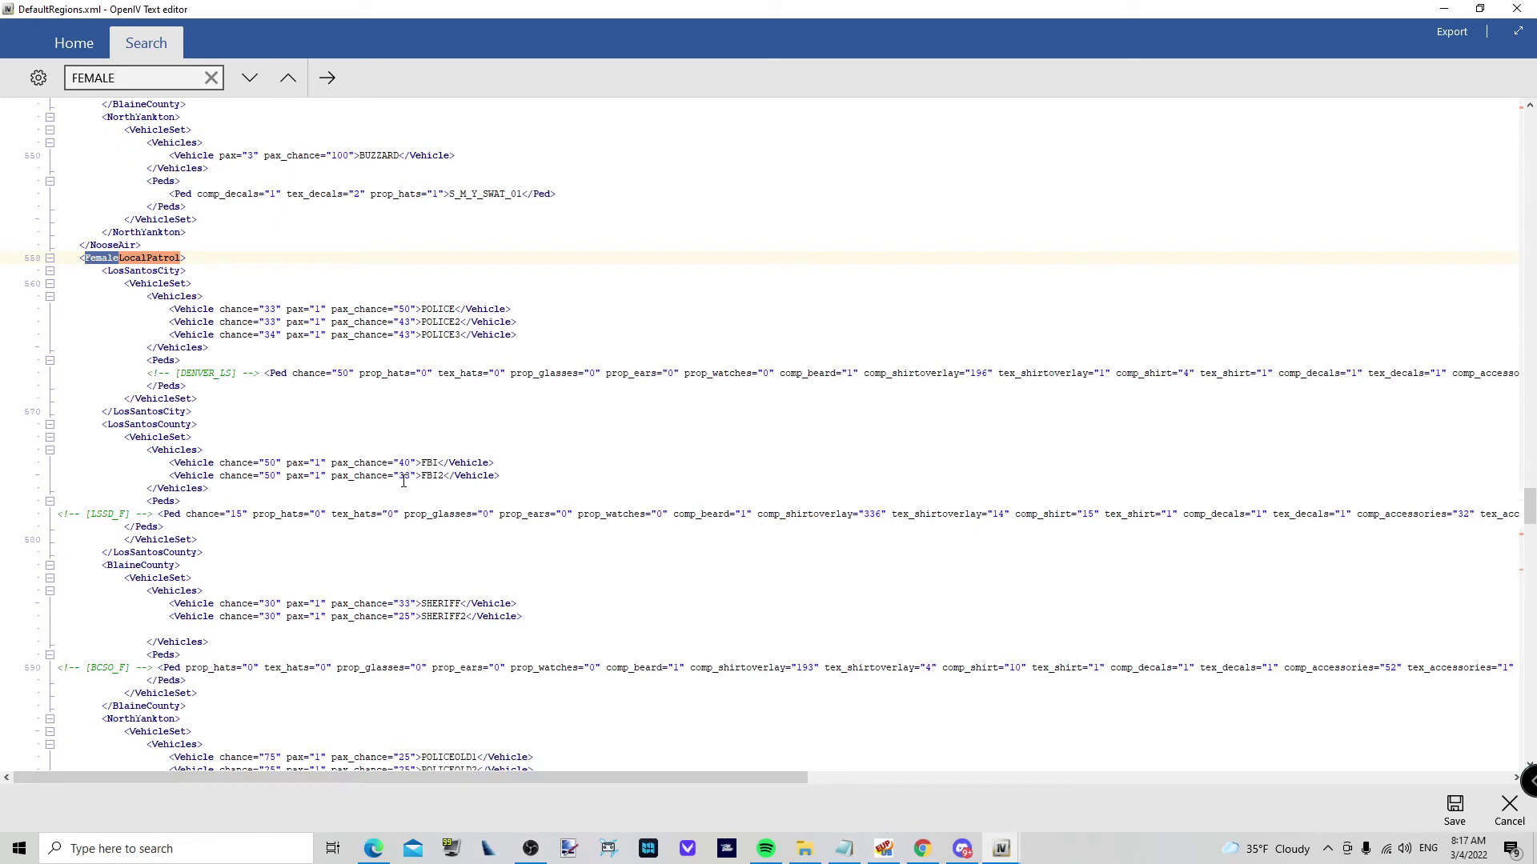
pyautogui.scroll(-2, 404, 481)
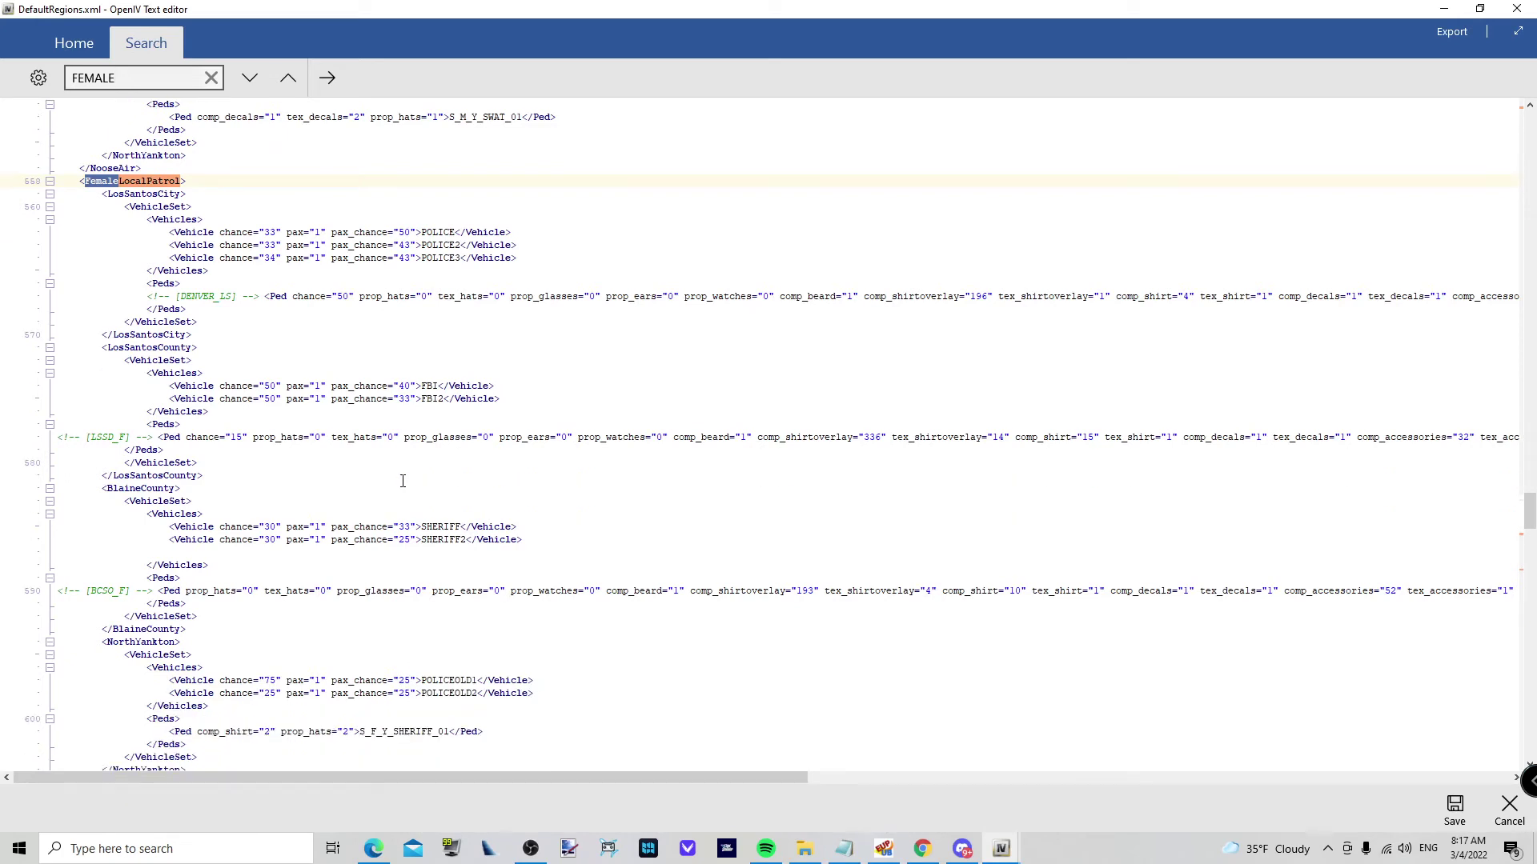
pyautogui.scroll(-1, 402, 481)
pyautogui.scroll(-1, 401, 481)
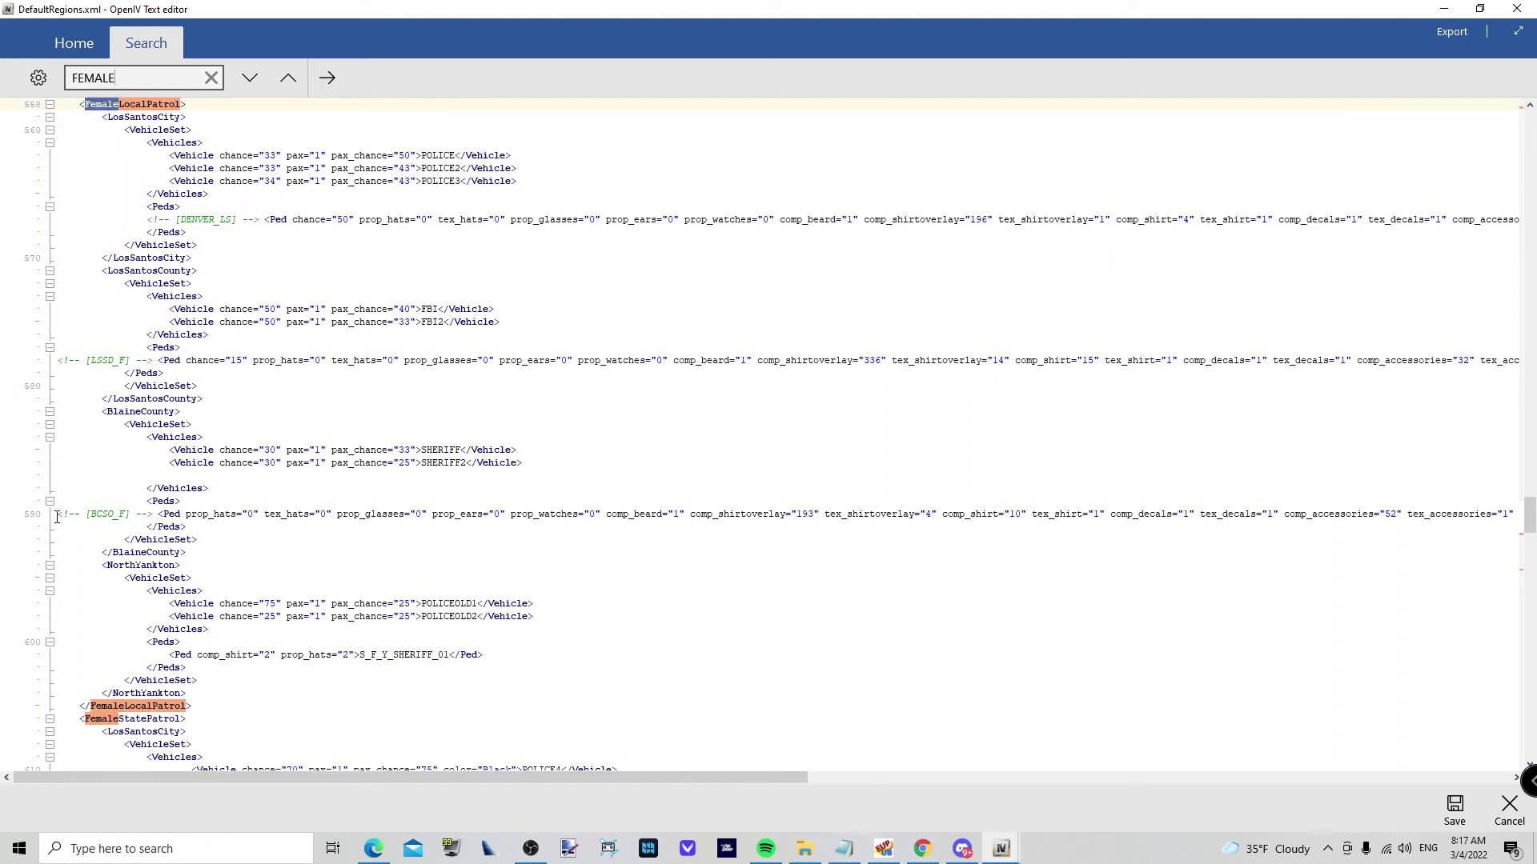
# Replace the BCSO_F ped line on line 590 with the converted female ped line
pyautogui.moveTo(57, 516); pyautogui.dragTo(1524, 513)
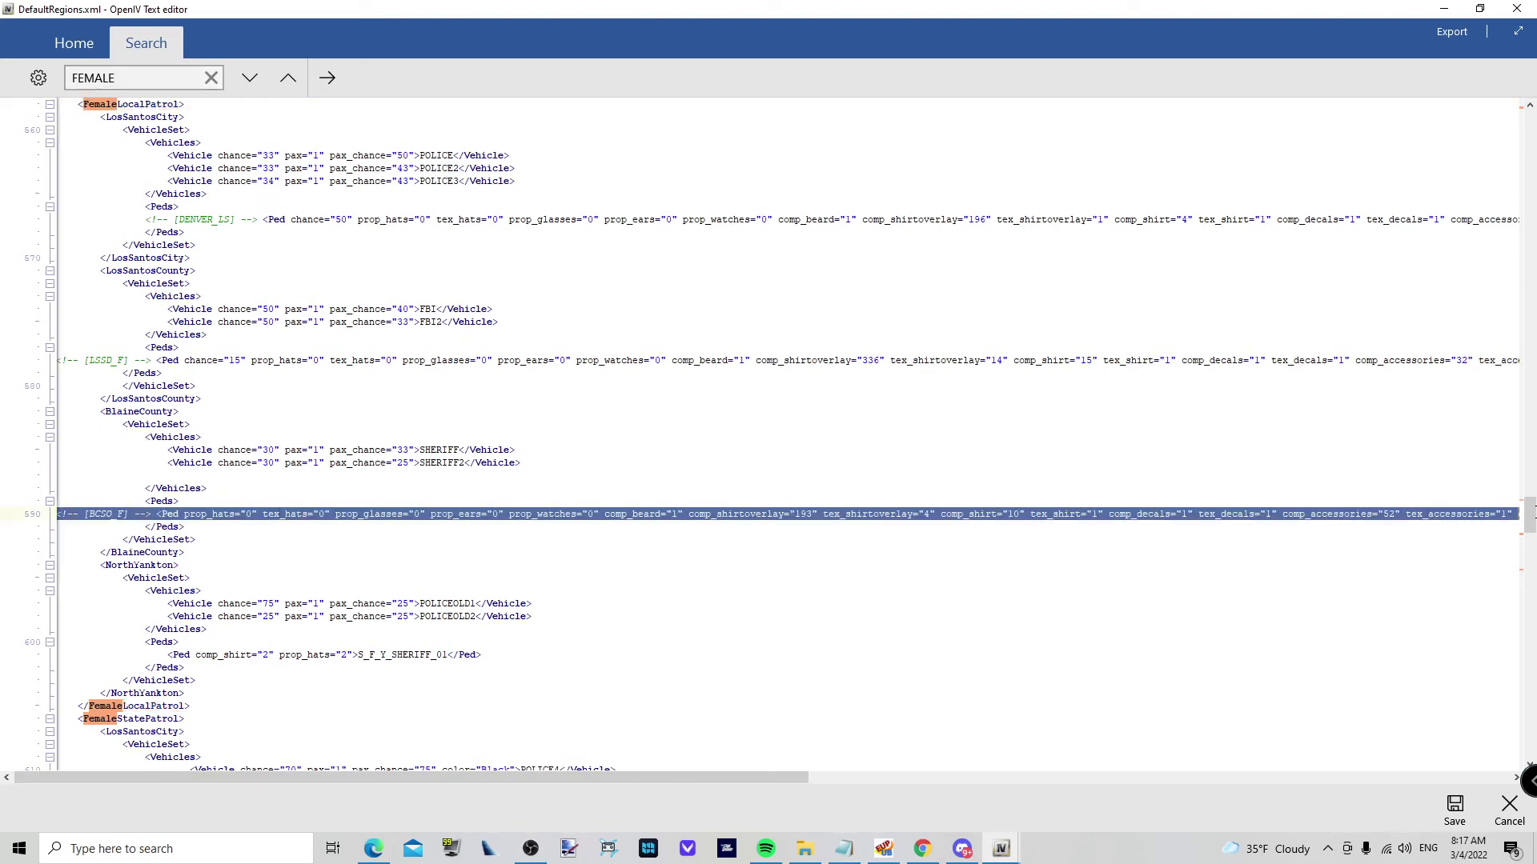
pyautogui.press('Delete')
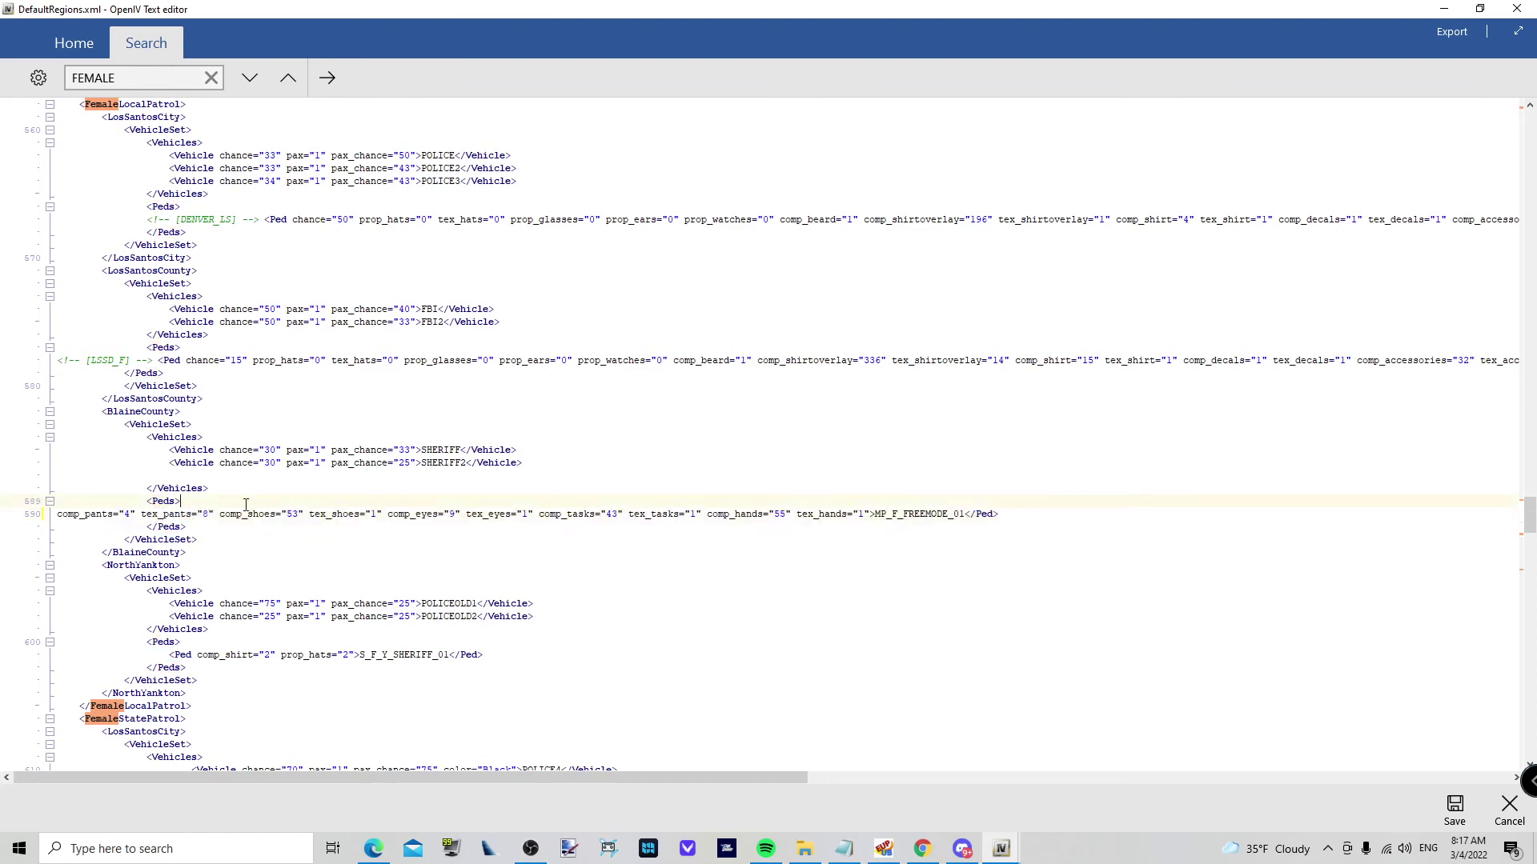
pyautogui.keyDown('shift'); pyautogui.click(1083, 547); pyautogui.keyUp('shift')
pyautogui.keyDown('shift'); pyautogui.click(1077, 520); pyautogui.keyUp('shift')
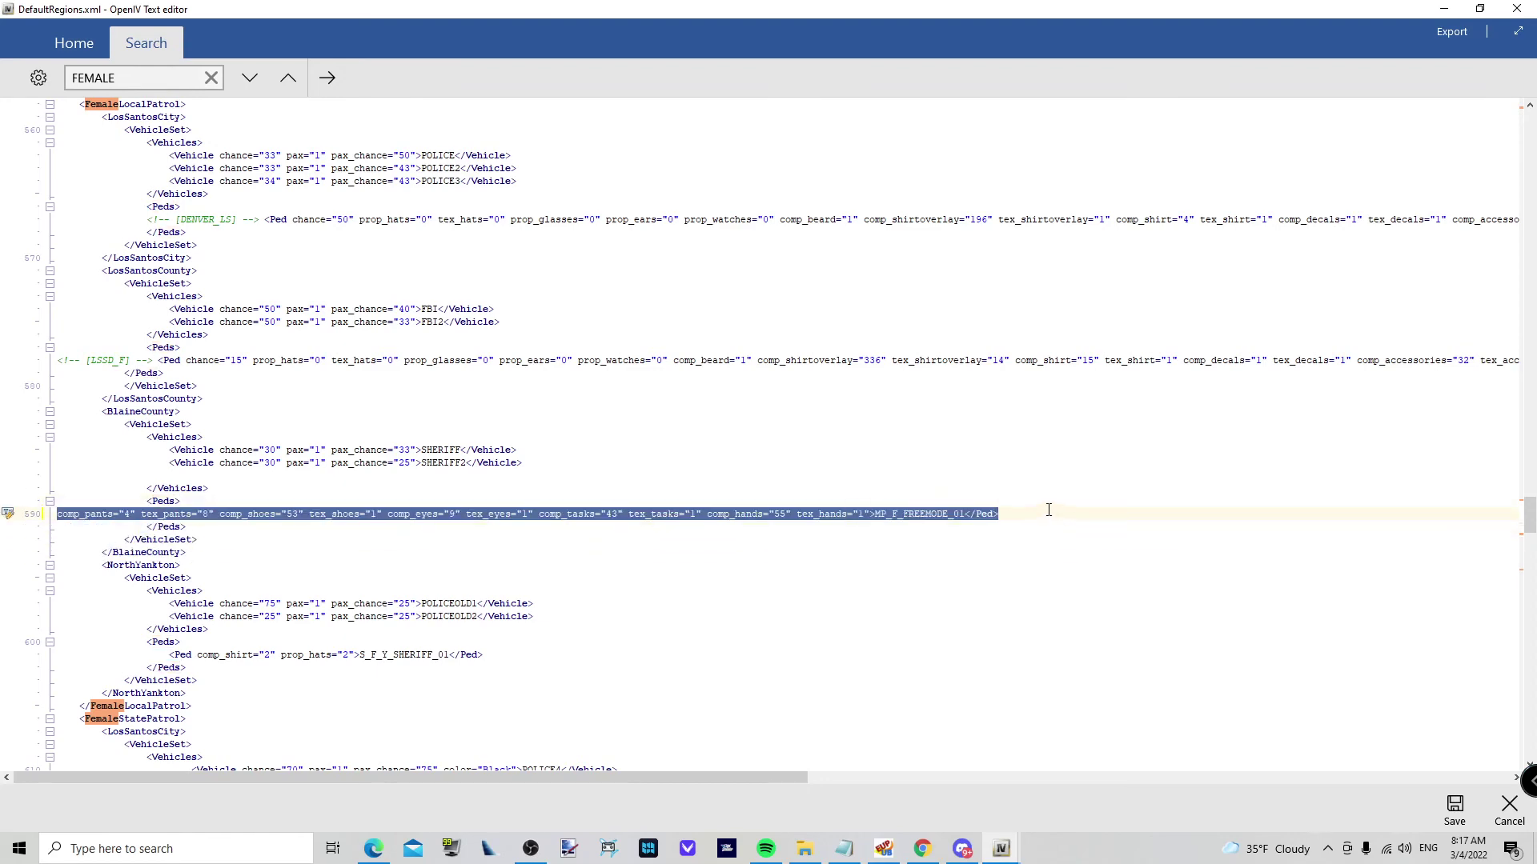
pyautogui.hotkey('ctrl', 'v')
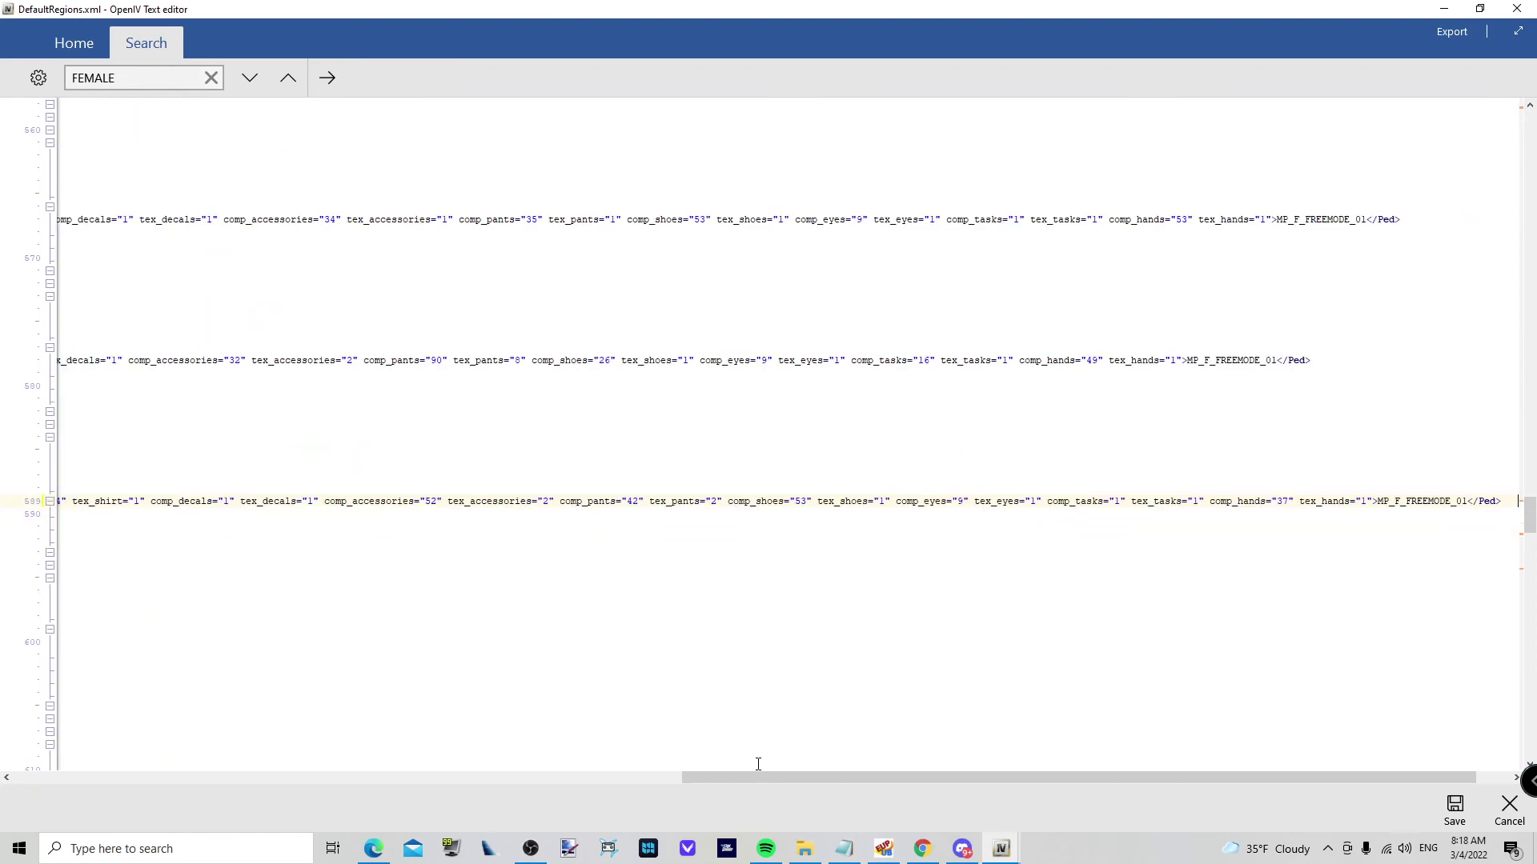
# Replace the LSSD_F ped line on line 578 with the converted ARAPAHOE_LONGSLEEVE_F line
pyautogui.moveTo(743, 776); pyautogui.dragTo(73, 777)
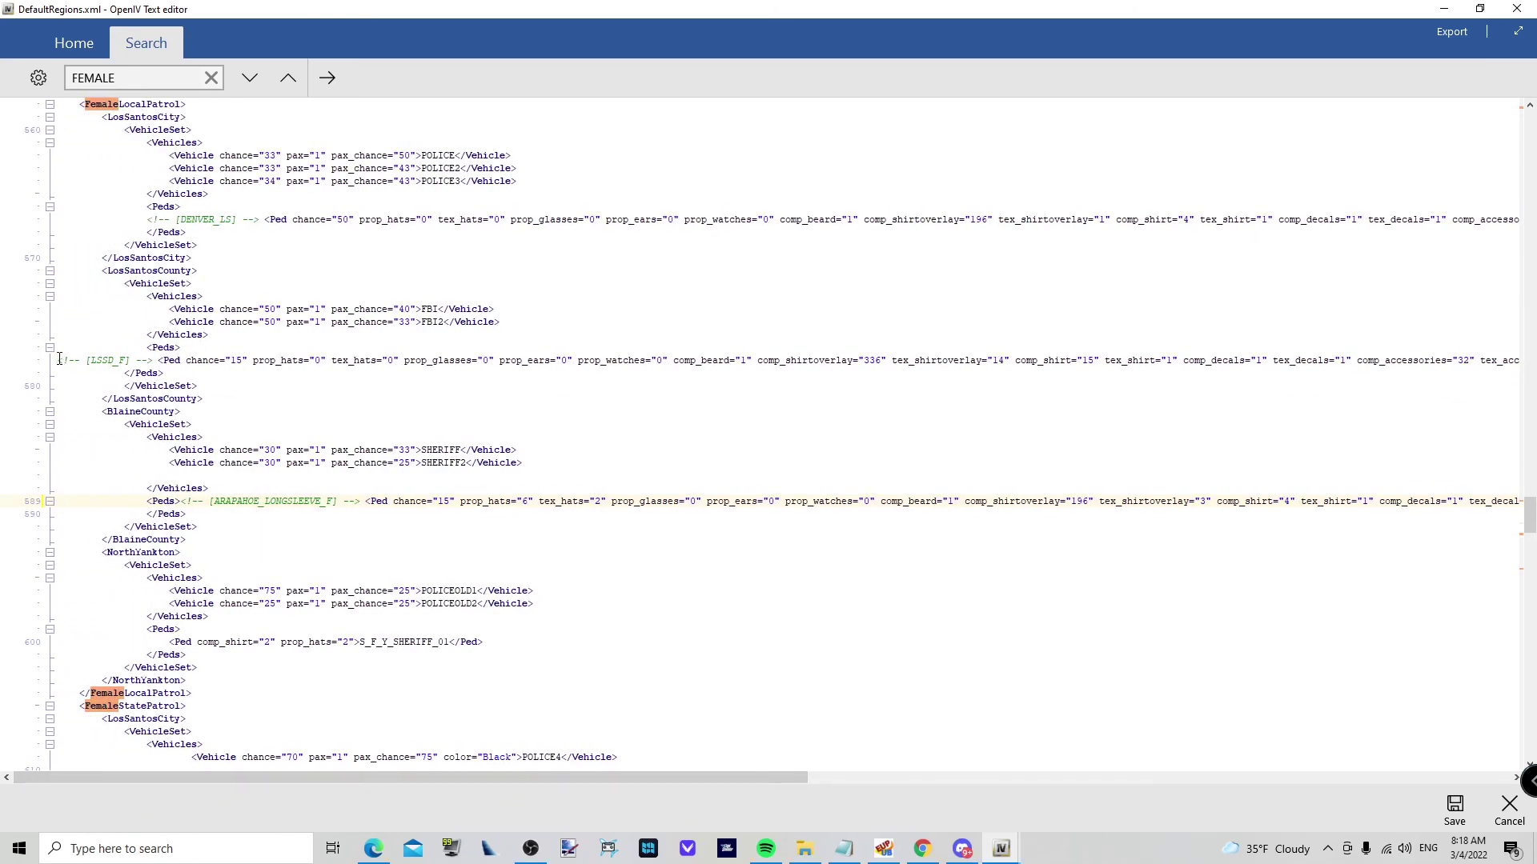
pyautogui.moveTo(67, 360); pyautogui.dragTo(1501, 308)
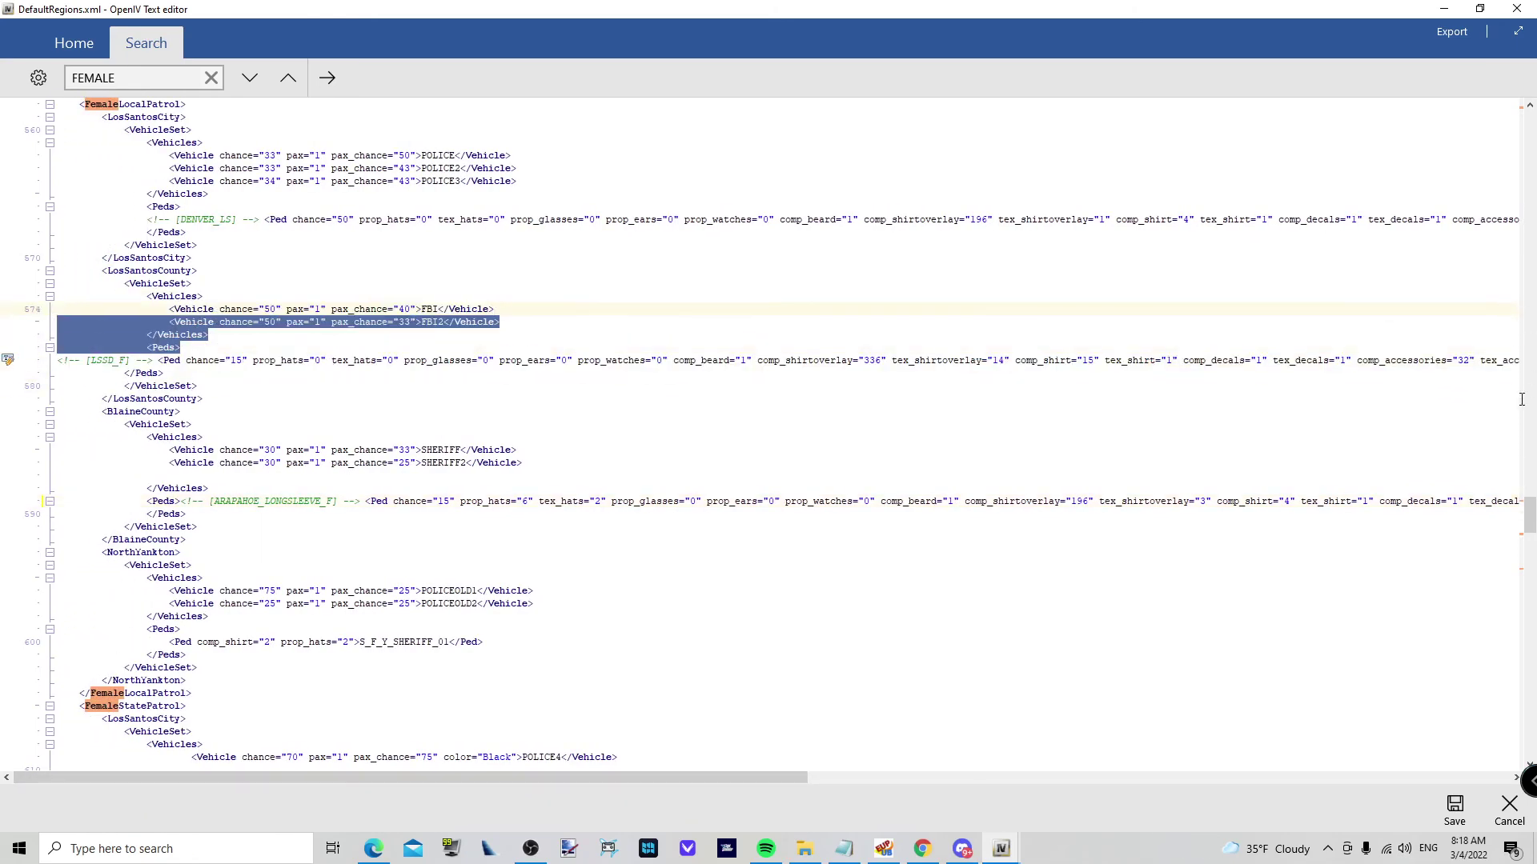
pyautogui.moveTo(59, 360)
pyautogui.mouseDown()
pyautogui.moveTo(1534, 365)
pyautogui.moveTo(8, 360)
pyautogui.mouseUp()
pyautogui.moveTo(1503, 349); pyautogui.dragTo(1458, 366)
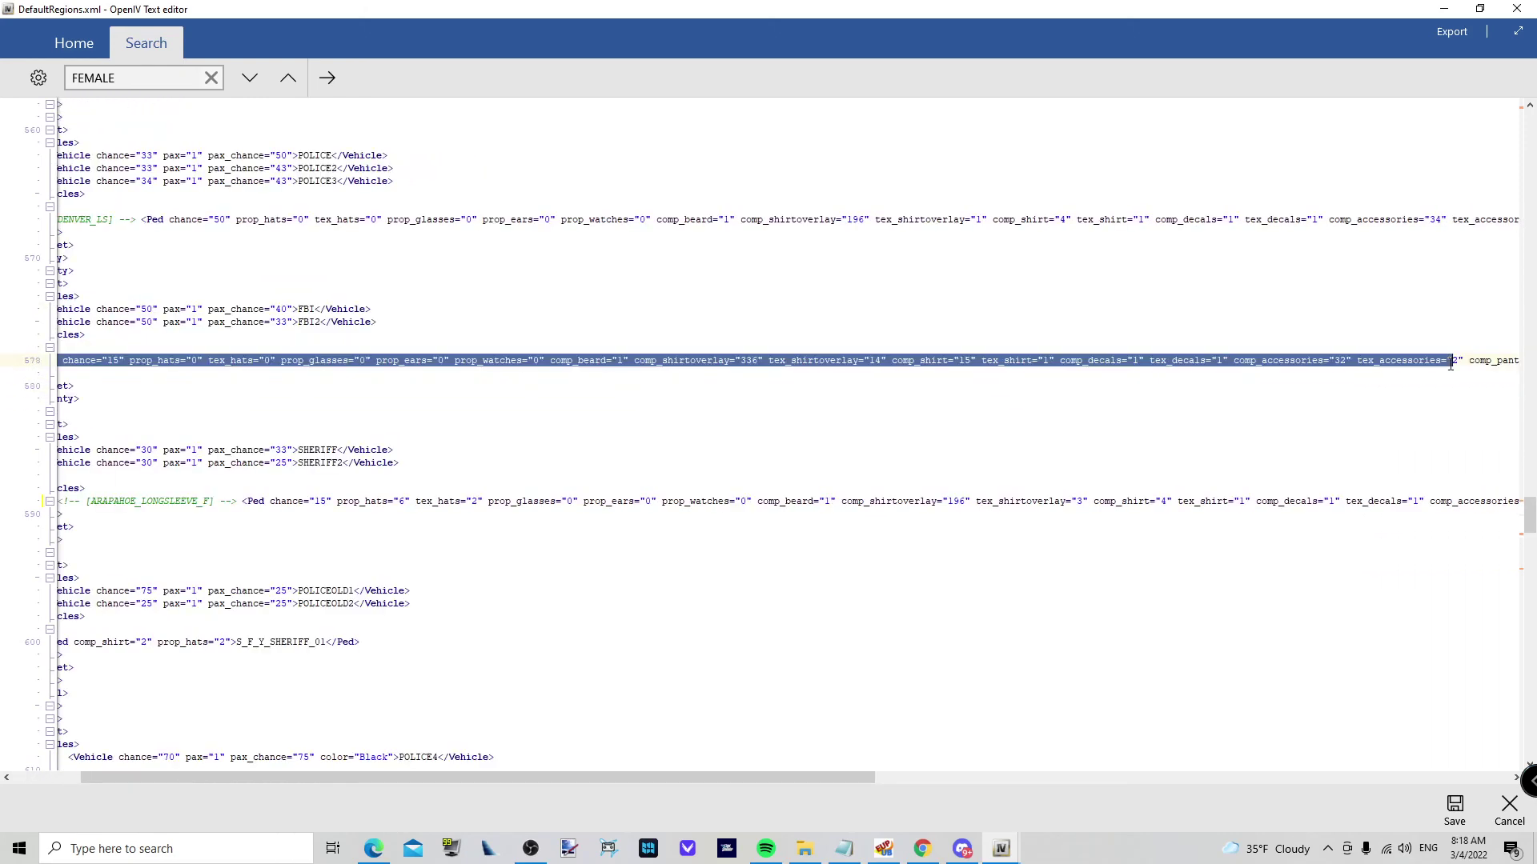
pyautogui.press('Delete')
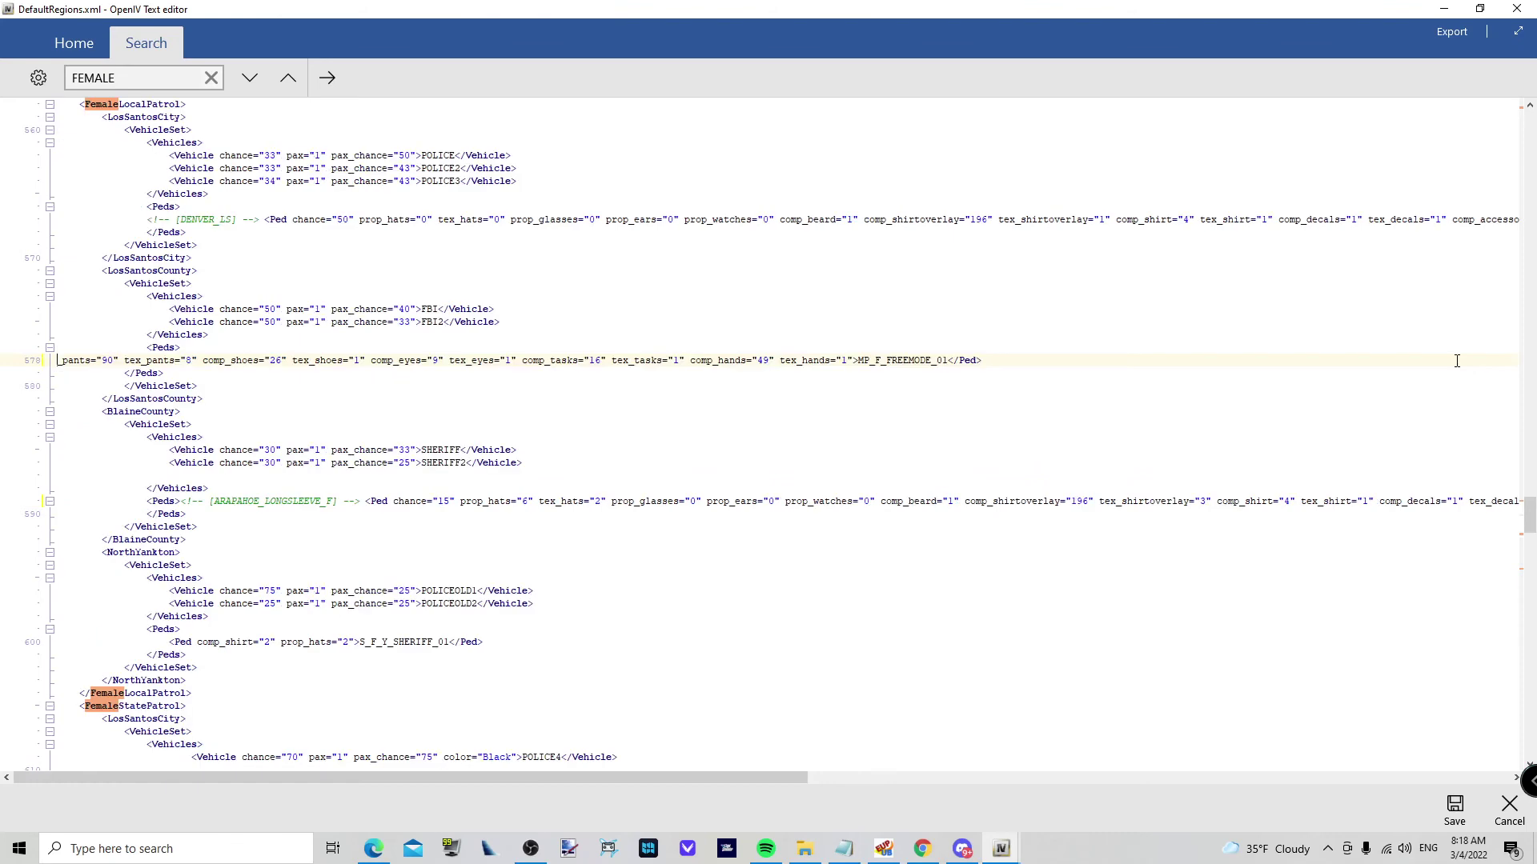
pyautogui.moveTo(993, 364); pyautogui.dragTo(47, 365)
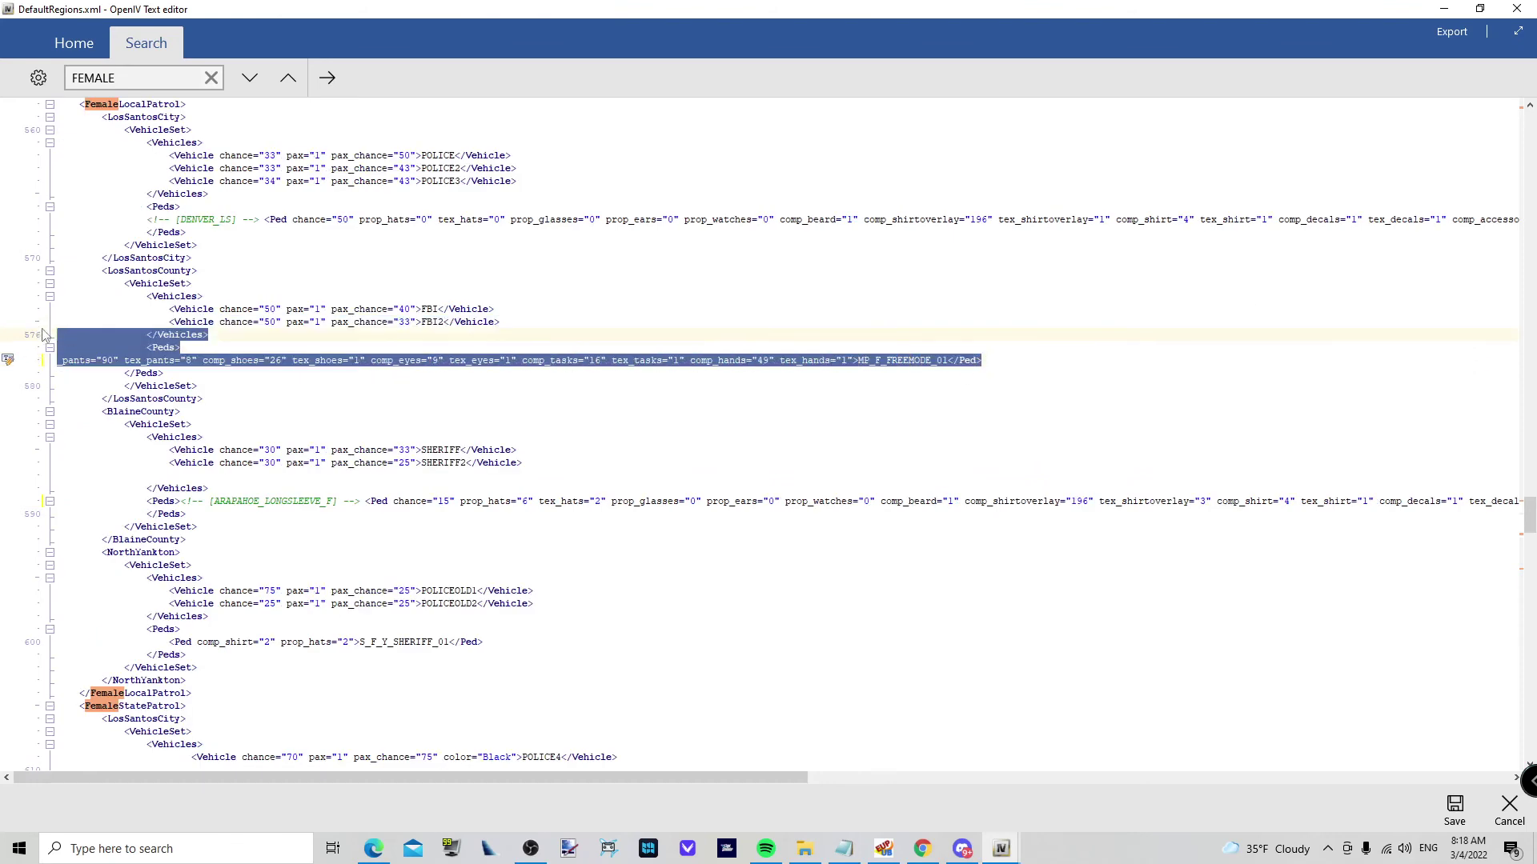
pyautogui.press('Delete')
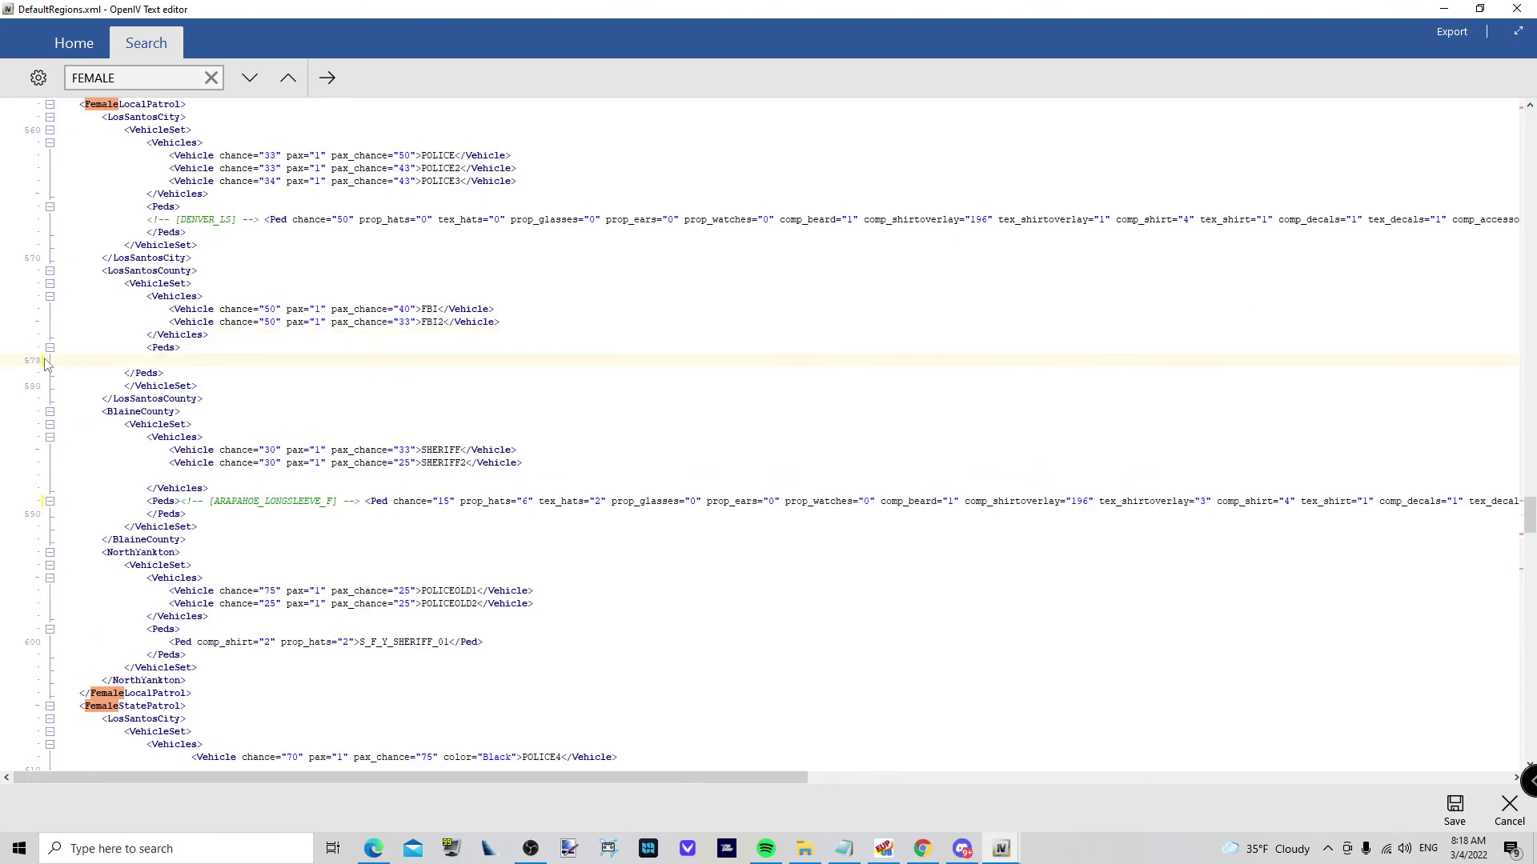
pyautogui.hotkey('ctrl', 'v')
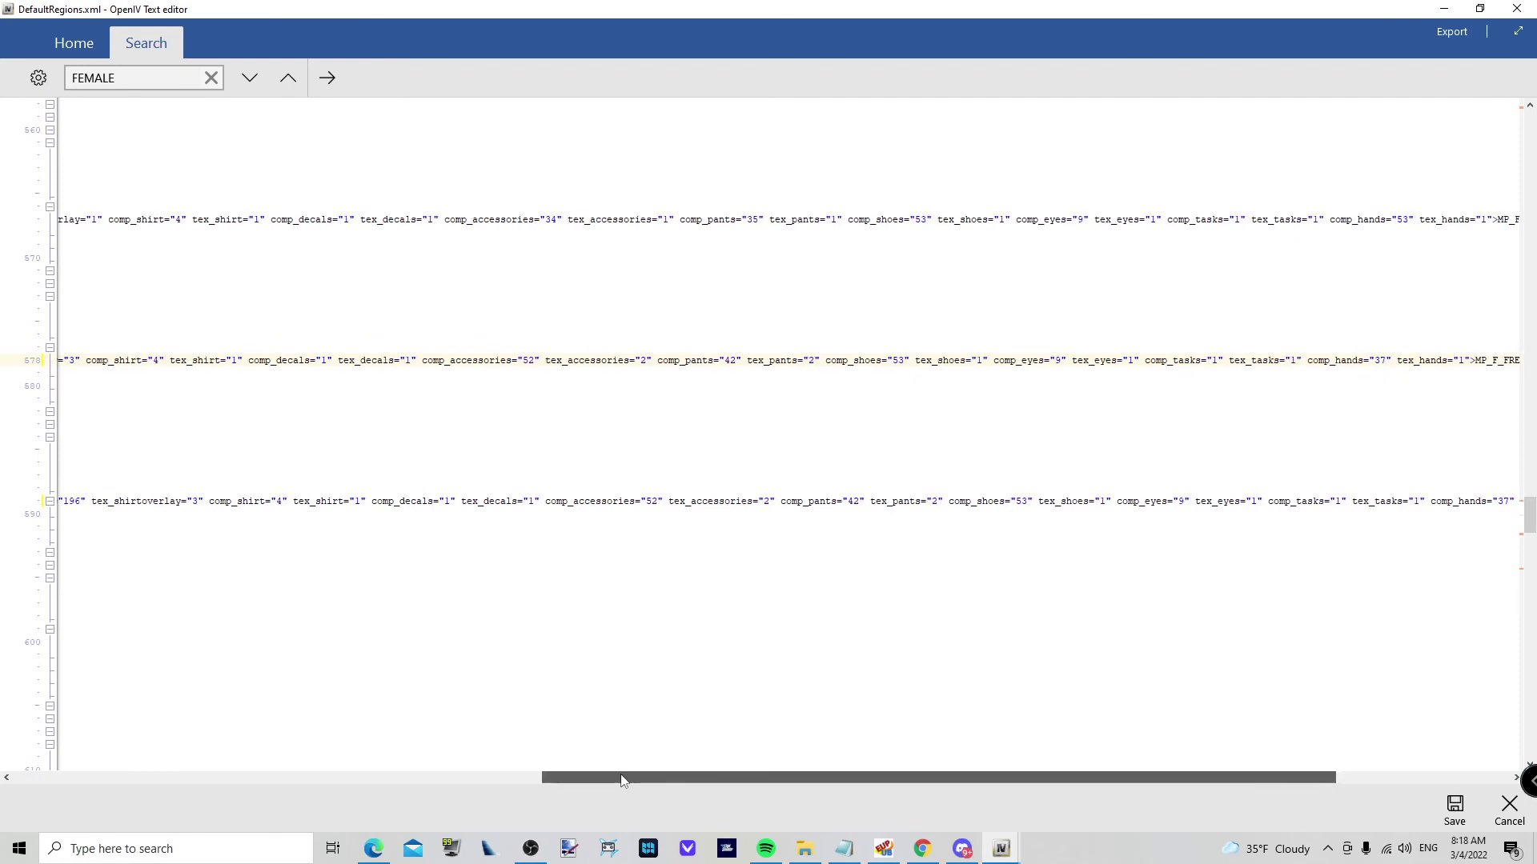
pyautogui.moveTo(704, 777); pyautogui.dragTo(108, 777)
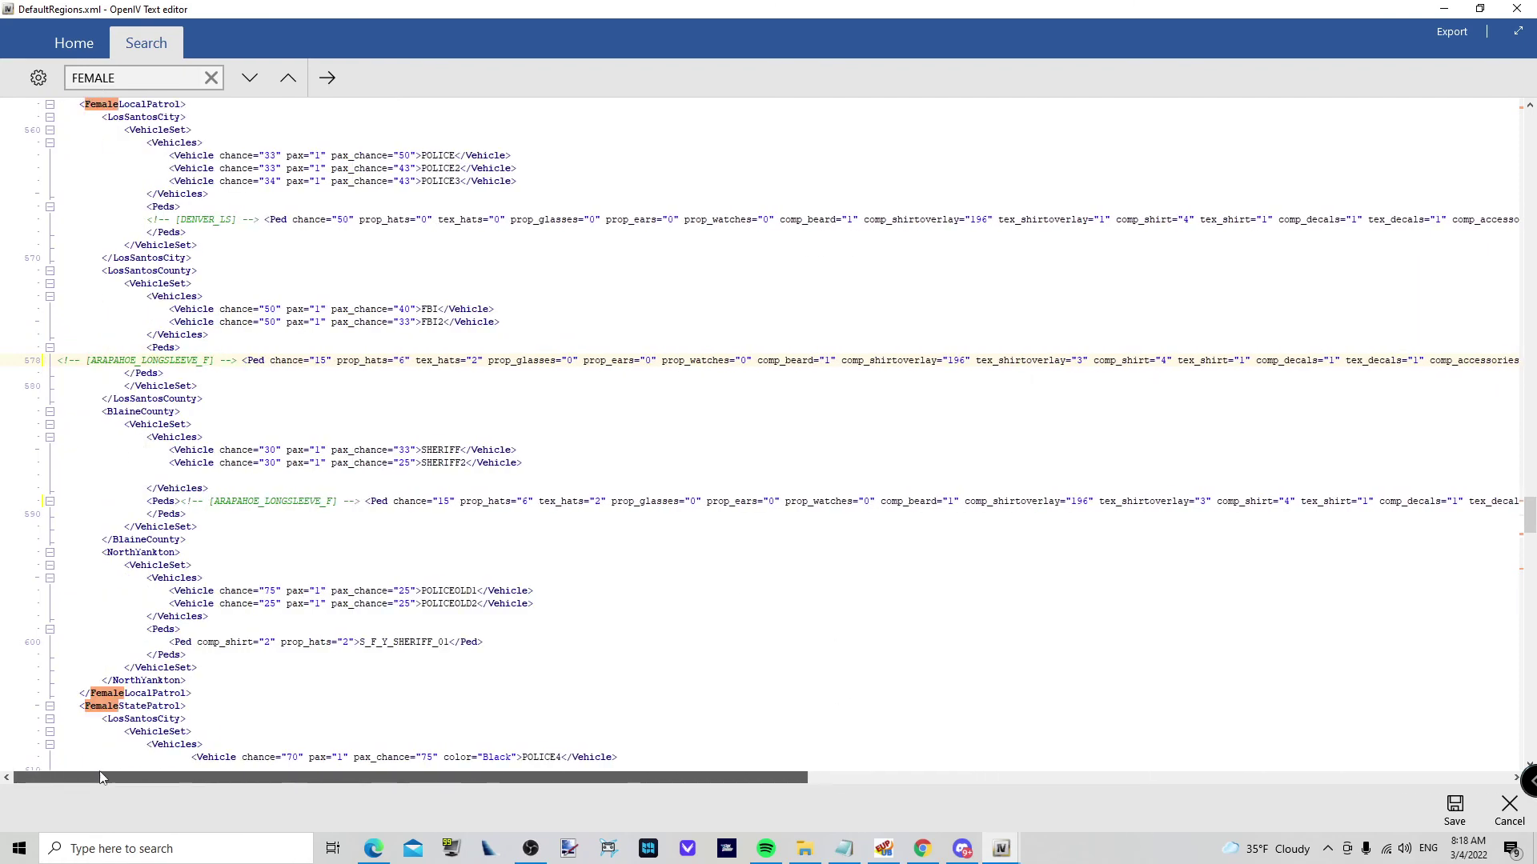
pyautogui.click(1480, 9)
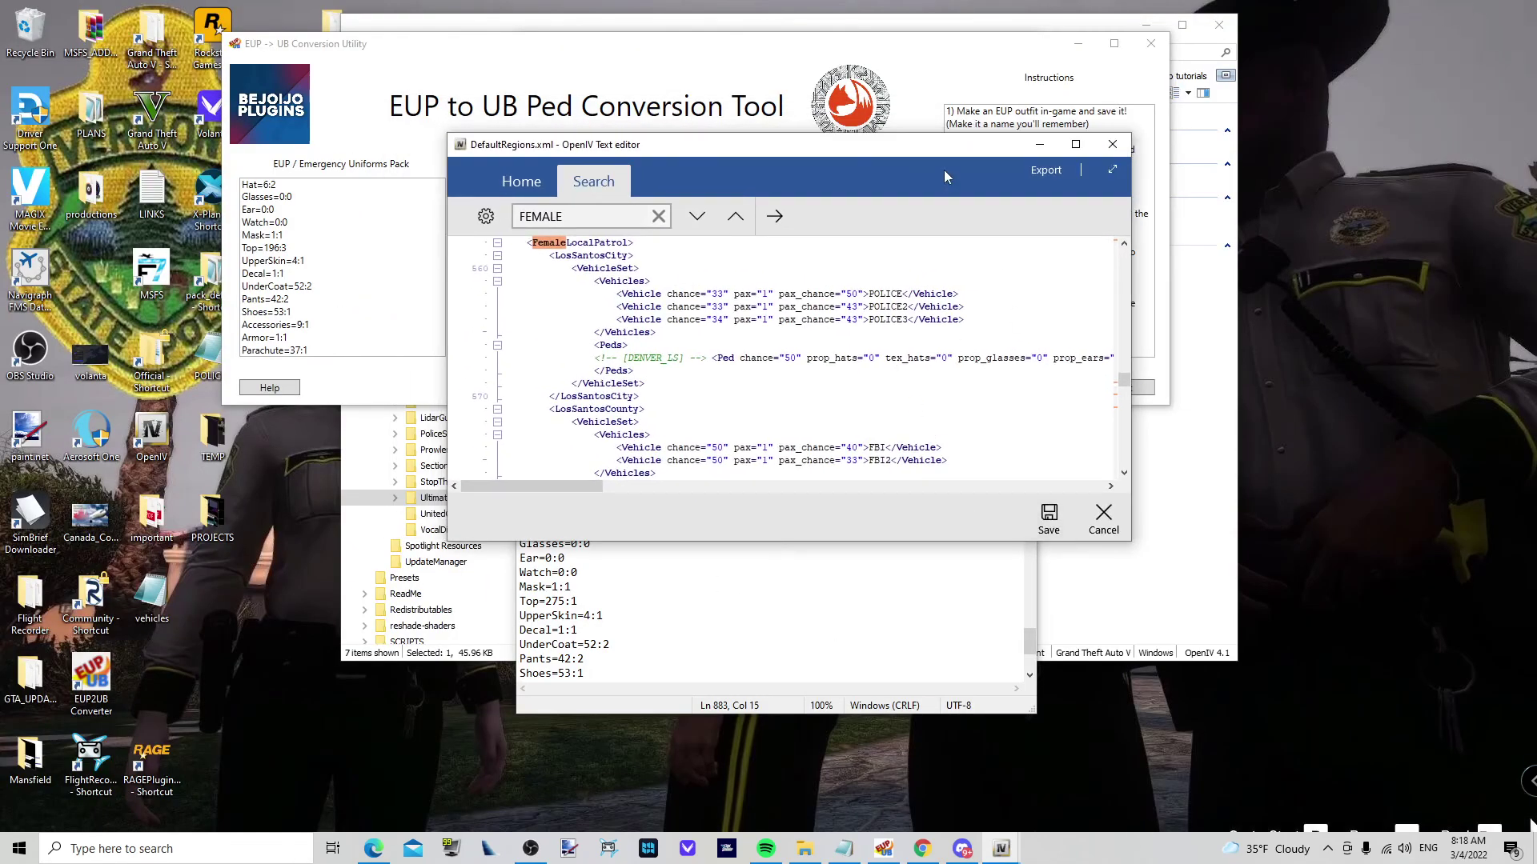
# Close the DefaultRegions.xml editor and bring OpenIV's UltimateBackup listing forward
pyautogui.click(1054, 515)
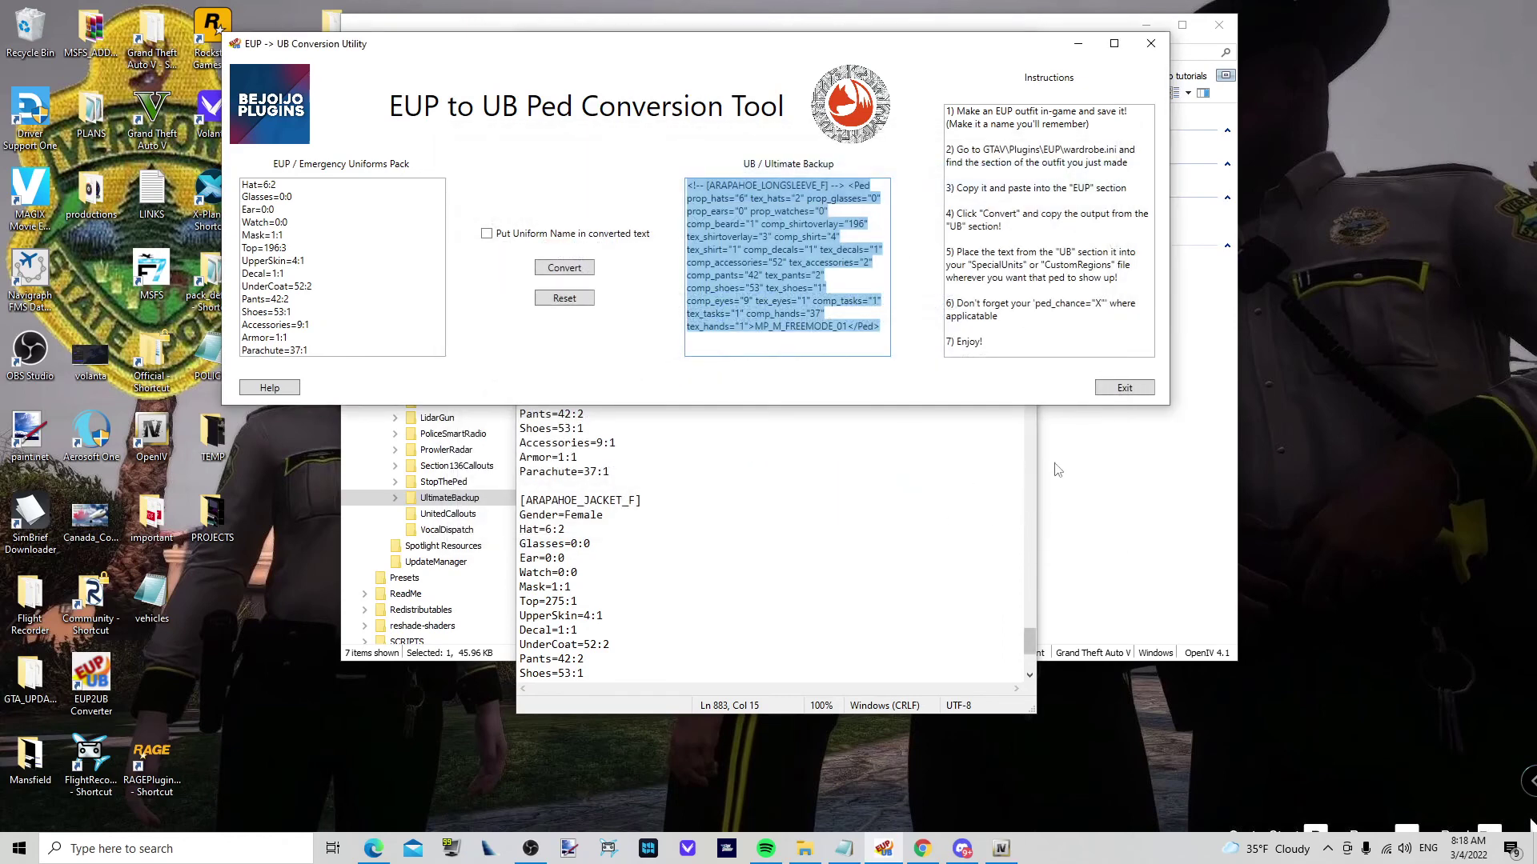
pyautogui.click(675, 28)
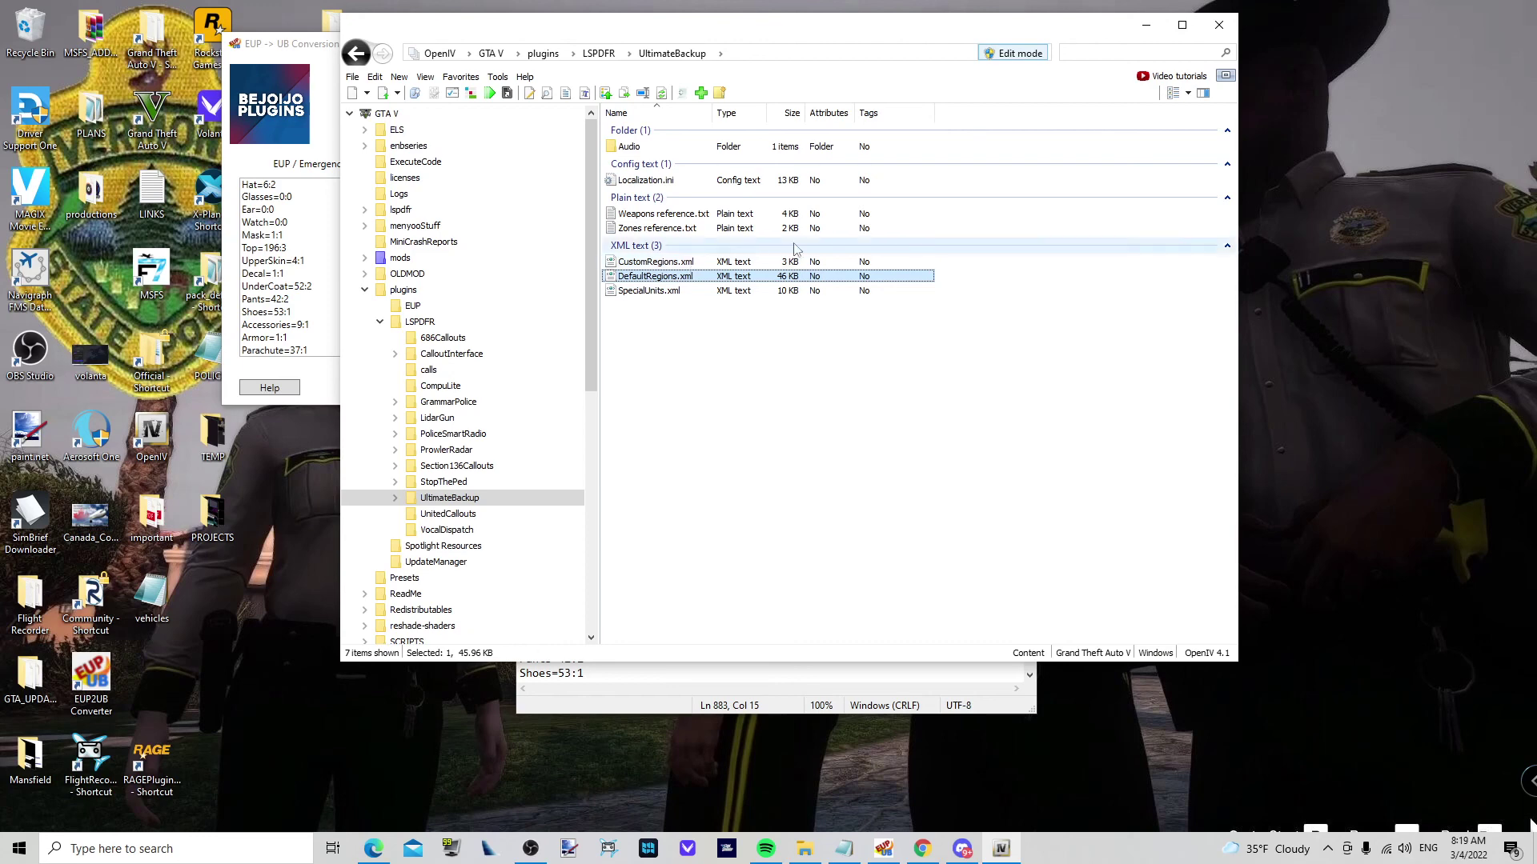
# Nudge the OpenIV window, raise the conversion tool showing ARAPAHOE_LONGSLEEVE_F, then OBS
pyautogui.moveTo(711, 31); pyautogui.dragTo(750, 41)
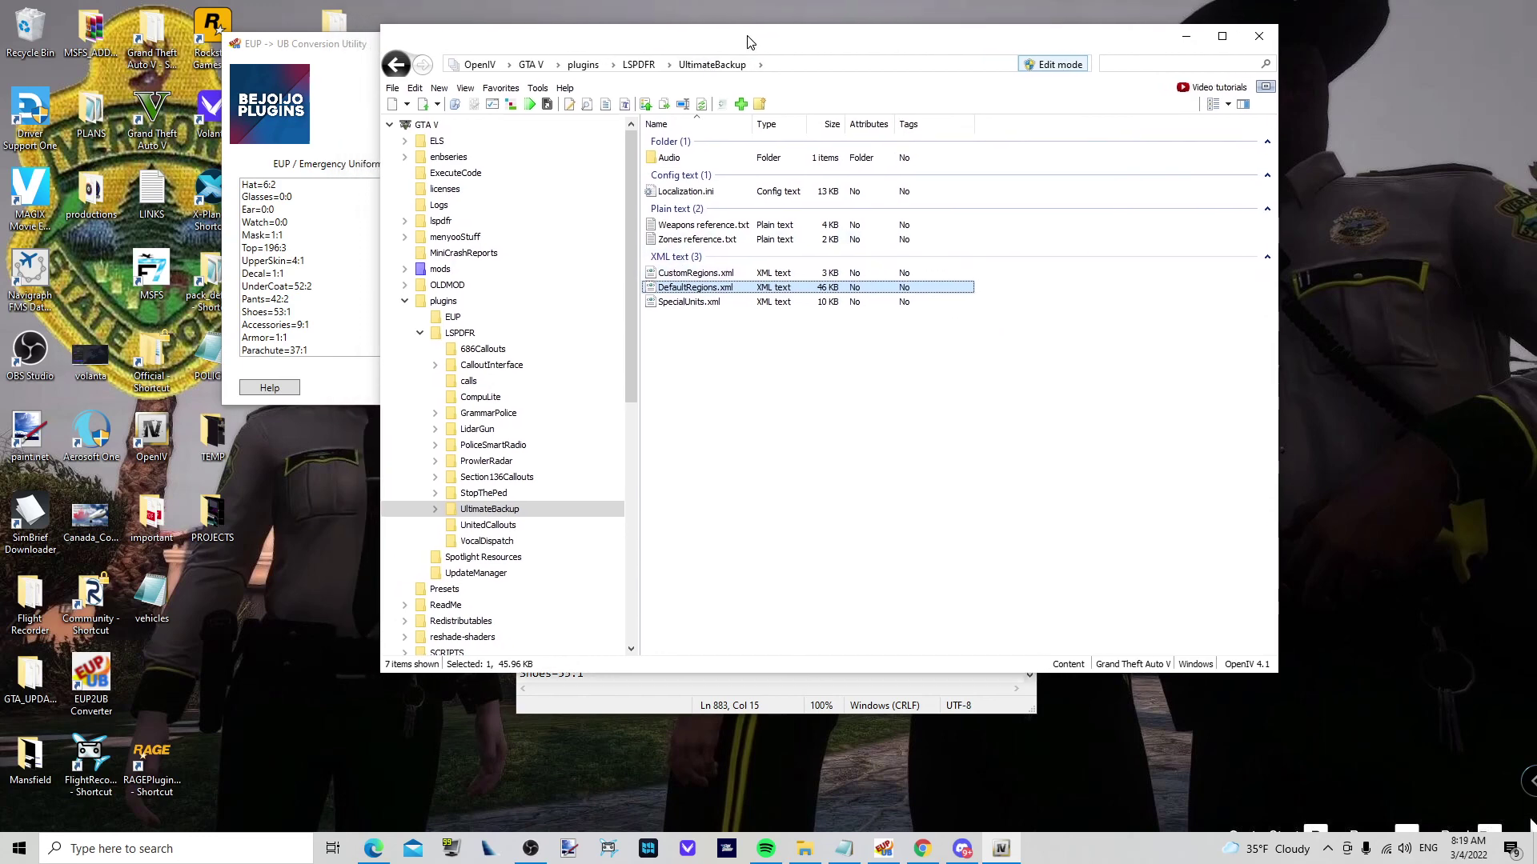
pyautogui.click(844, 398)
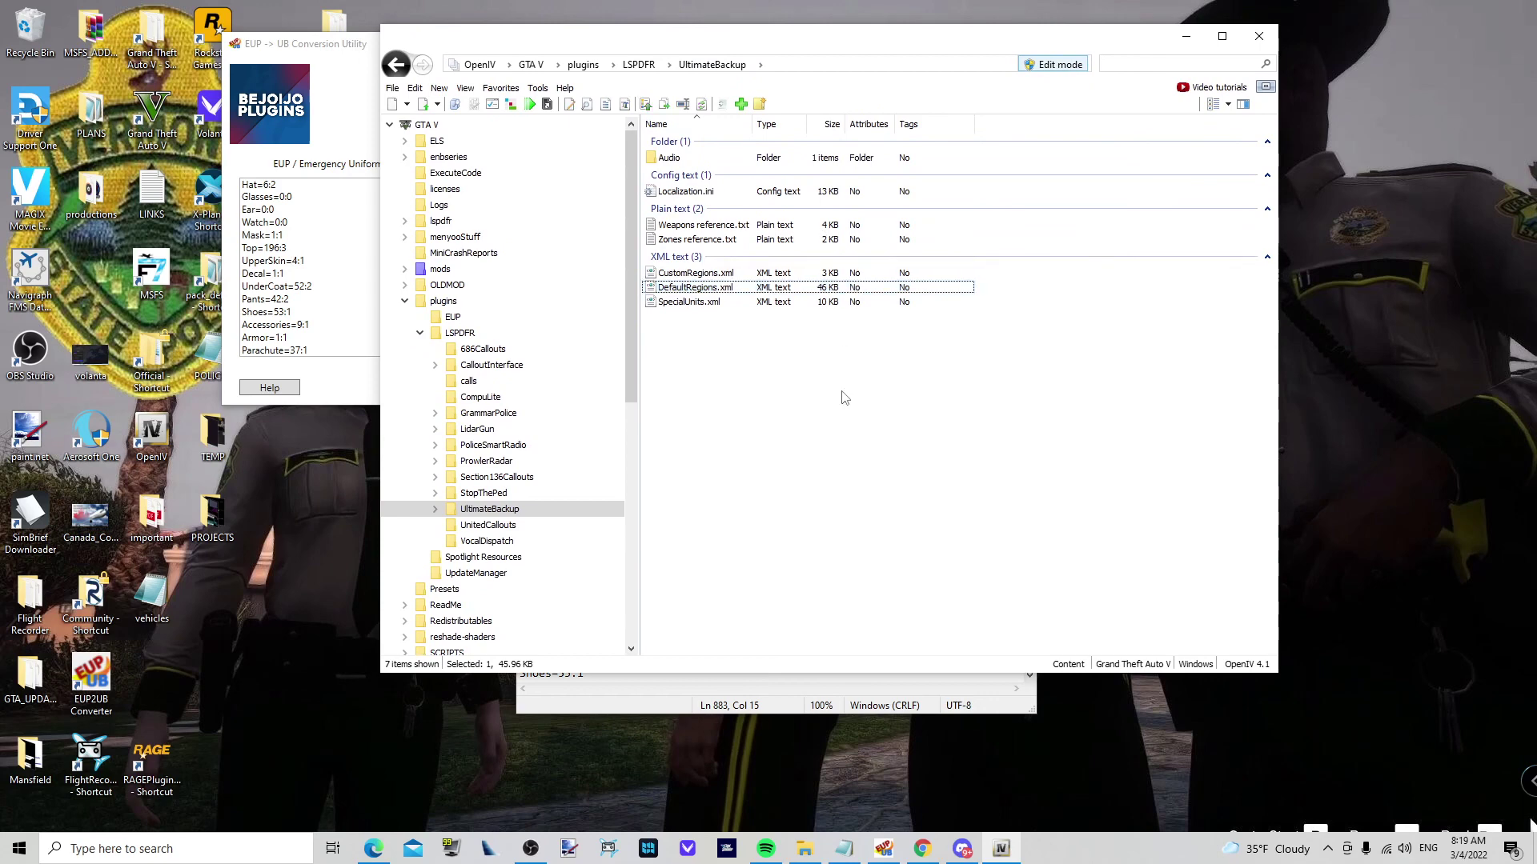
pyautogui.click(354, 45)
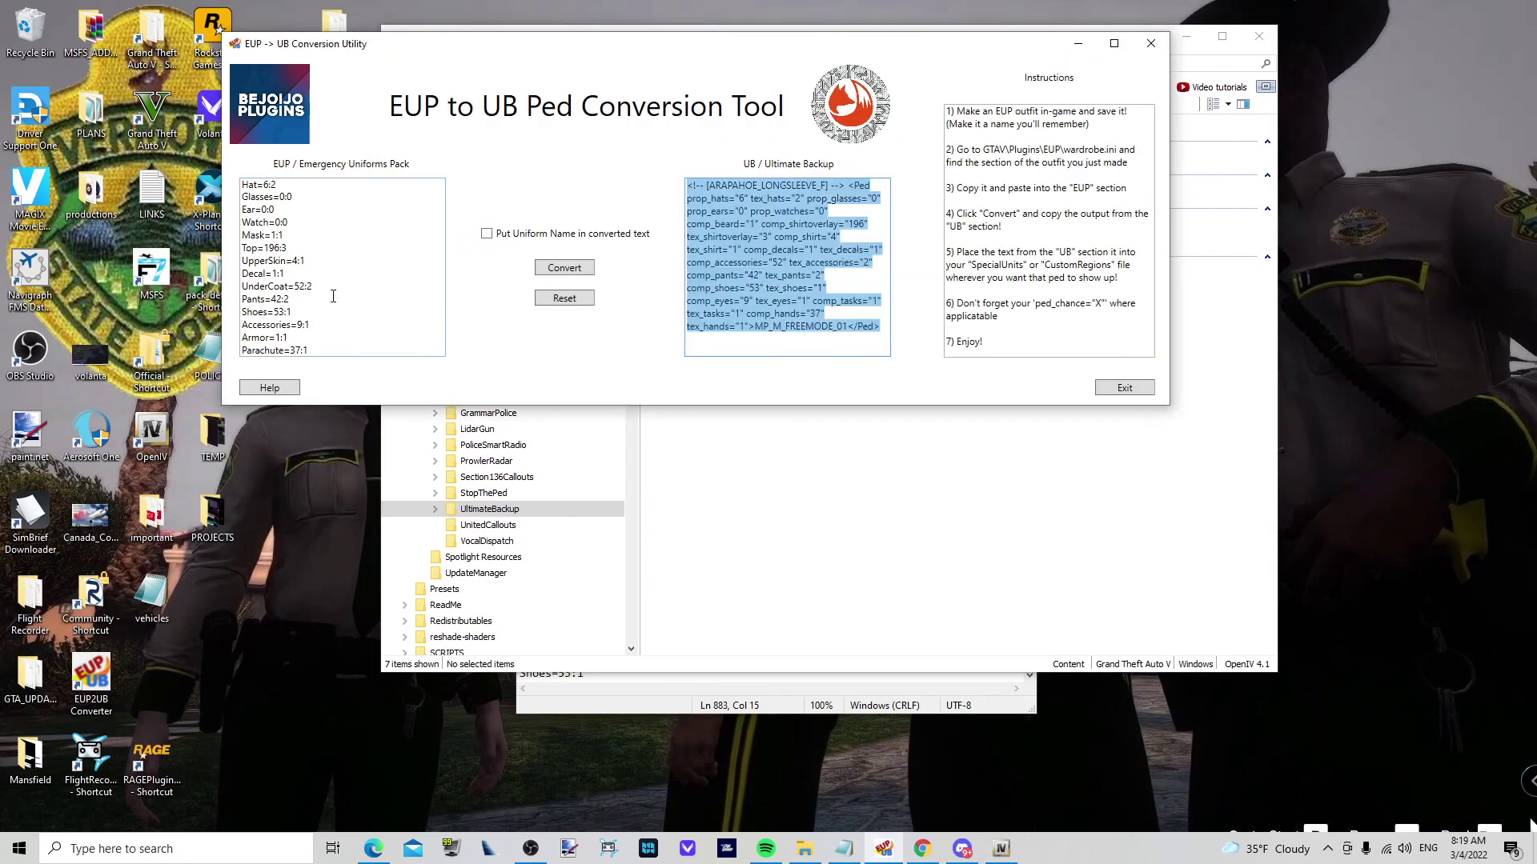
pyautogui.click(740, 290)
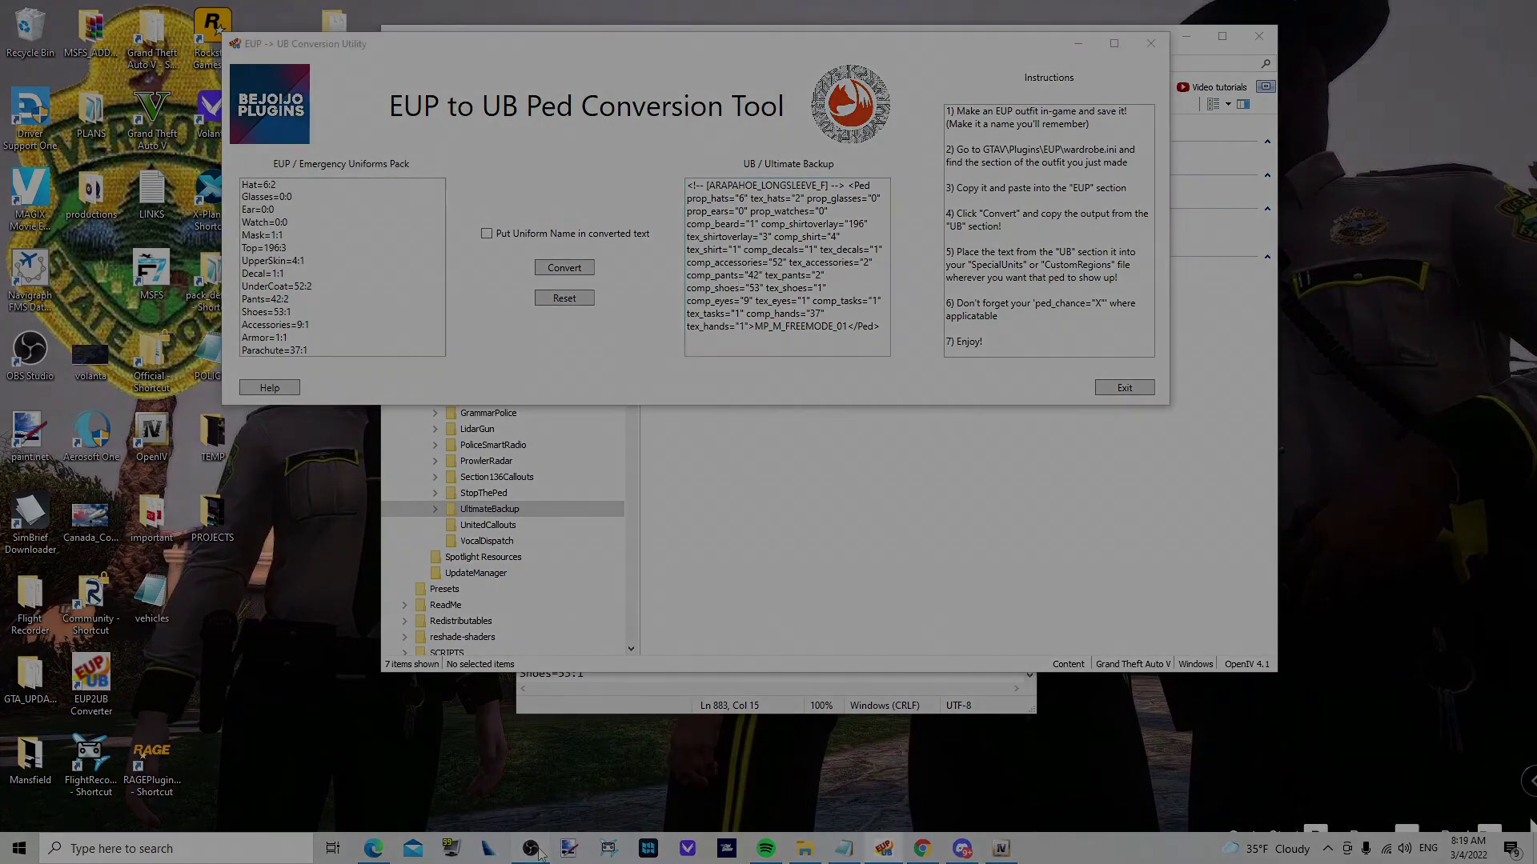
pyautogui.click(532, 850)
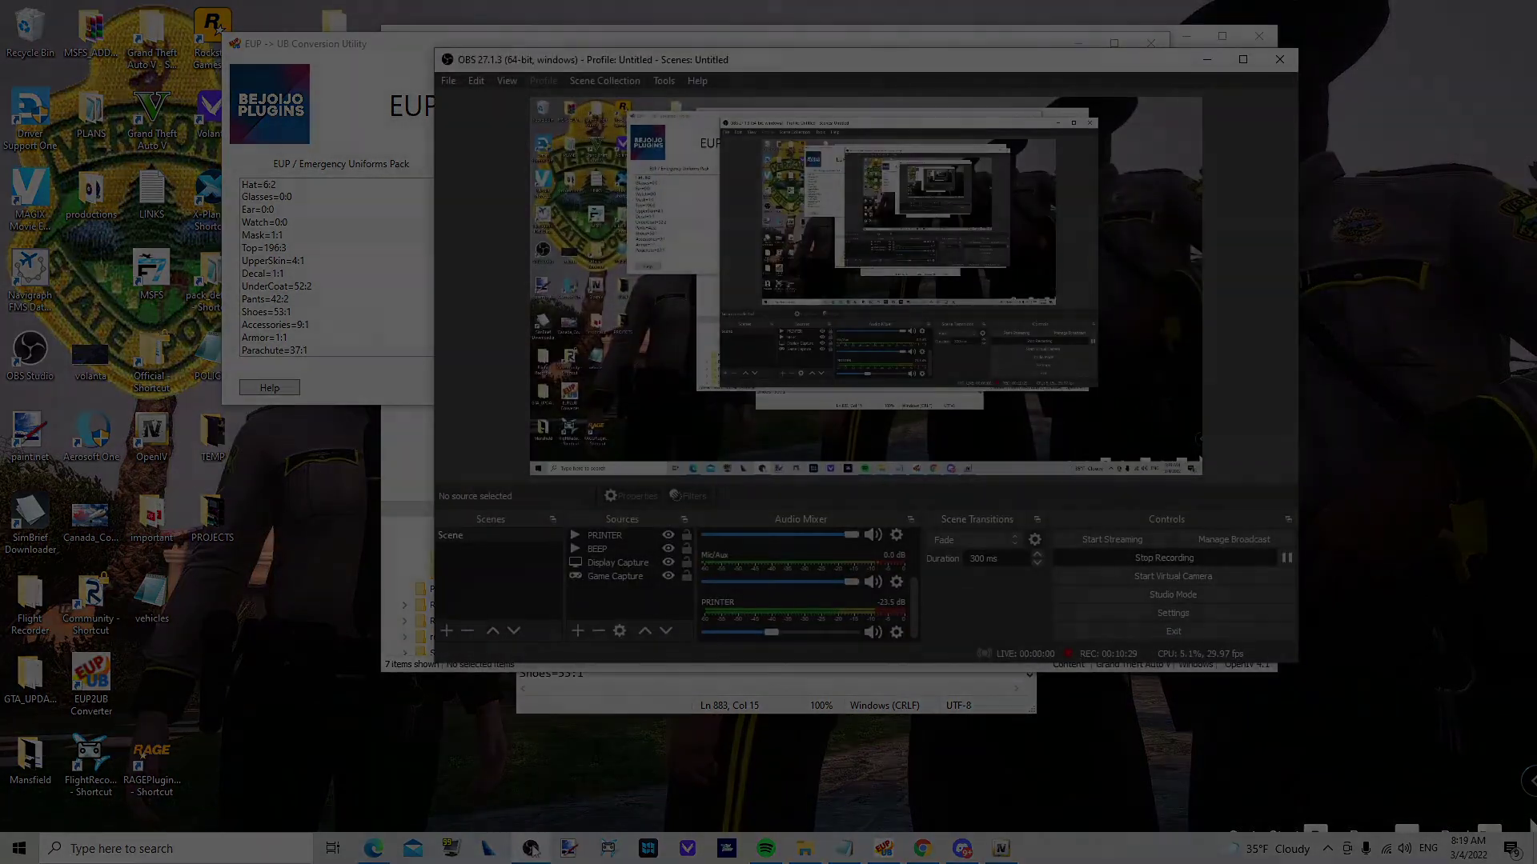